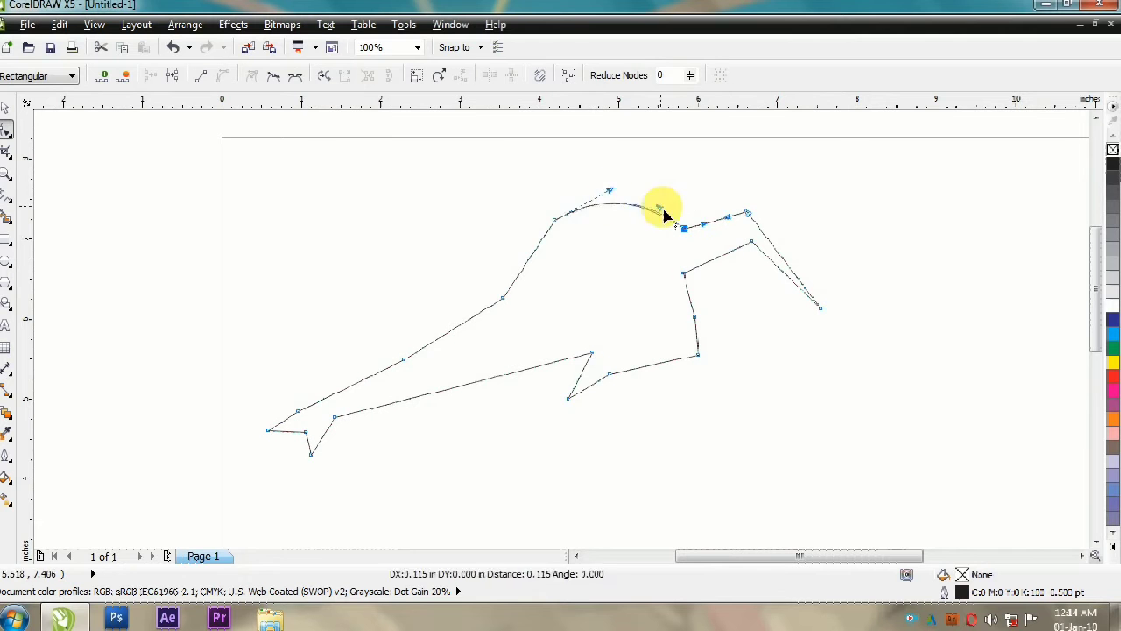
Step: Bend the straight segments over the elephant's head and down its forehead into smooth rounded curves
left_click_drag(526, 246, 519, 277)
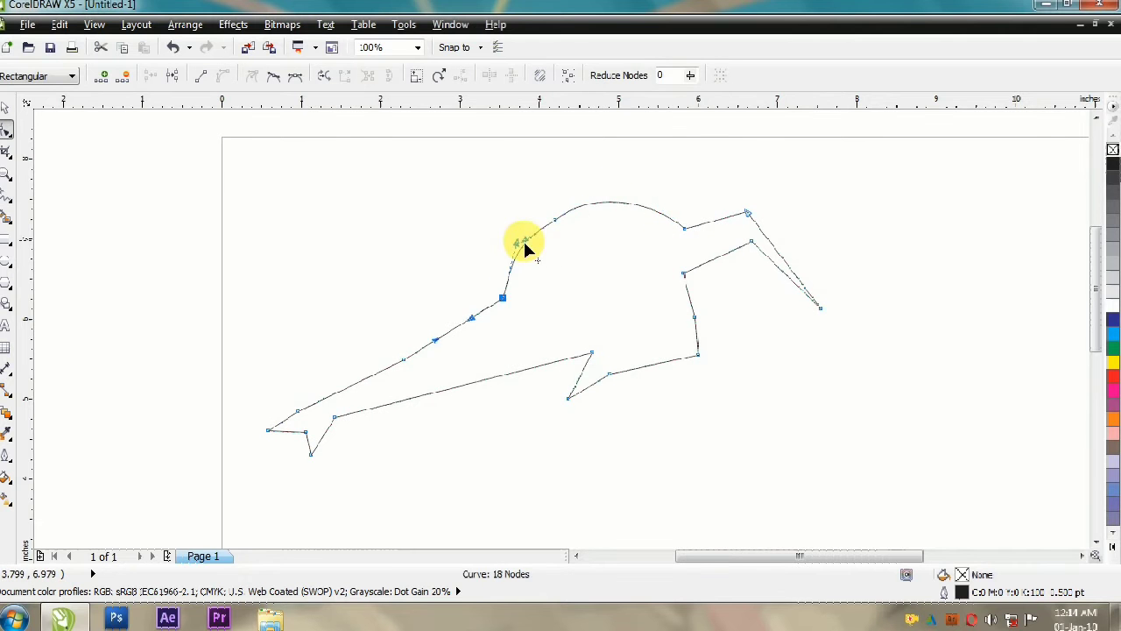
left_click_drag(554, 221, 546, 221)
scroll(526, 232, "up", 2)
left_click_drag(575, 337, 588, 291)
Step: Shape the trunk's upper edge into one flowing curve from the base of the forehead to the trunk tip
scroll(574, 296, "down", 1)
left_click_drag(520, 310, 502, 340)
scroll(490, 337, "down", 1)
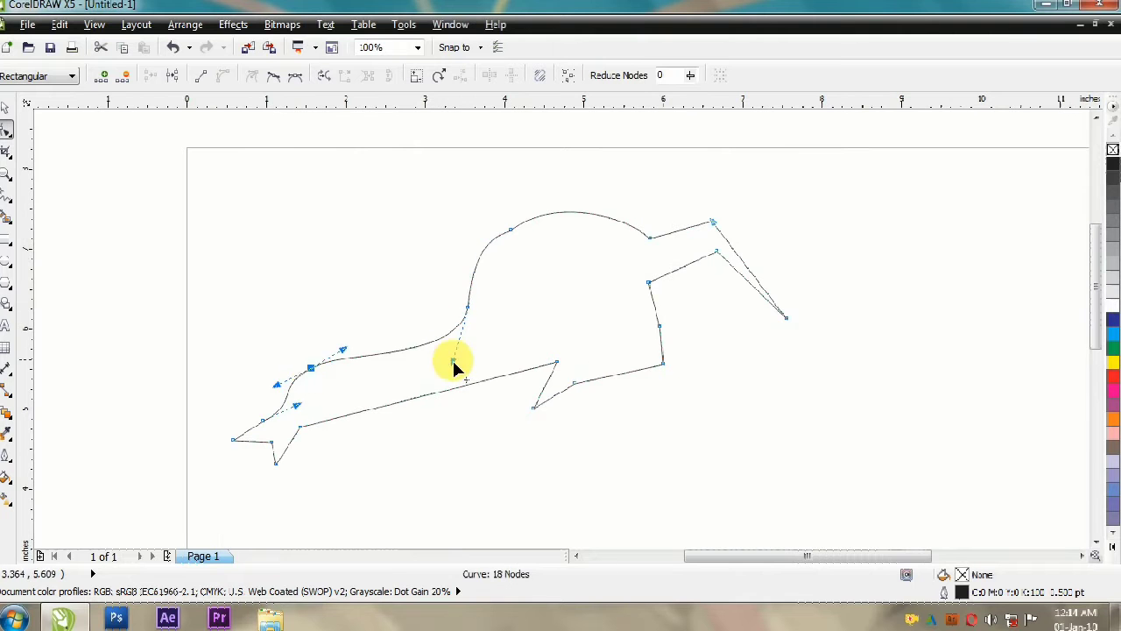
left_click_drag(279, 426, 327, 309)
left_click_drag(352, 292, 353, 272)
double_click(386, 275)
Step: Round the forked trunk tip into two soft lobes by curving its short straight segments outward
scroll(287, 348, "up", 1)
left_click(279, 386)
left_click_drag(316, 362, 301, 347)
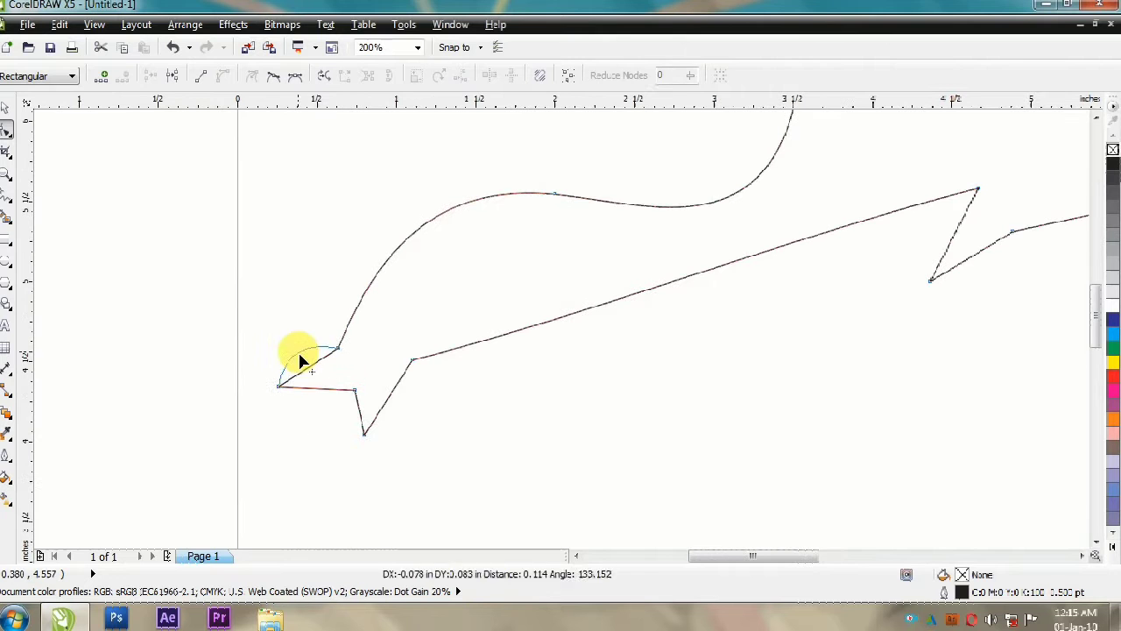
left_click_drag(303, 388, 283, 412)
left_click_drag(421, 366, 442, 407)
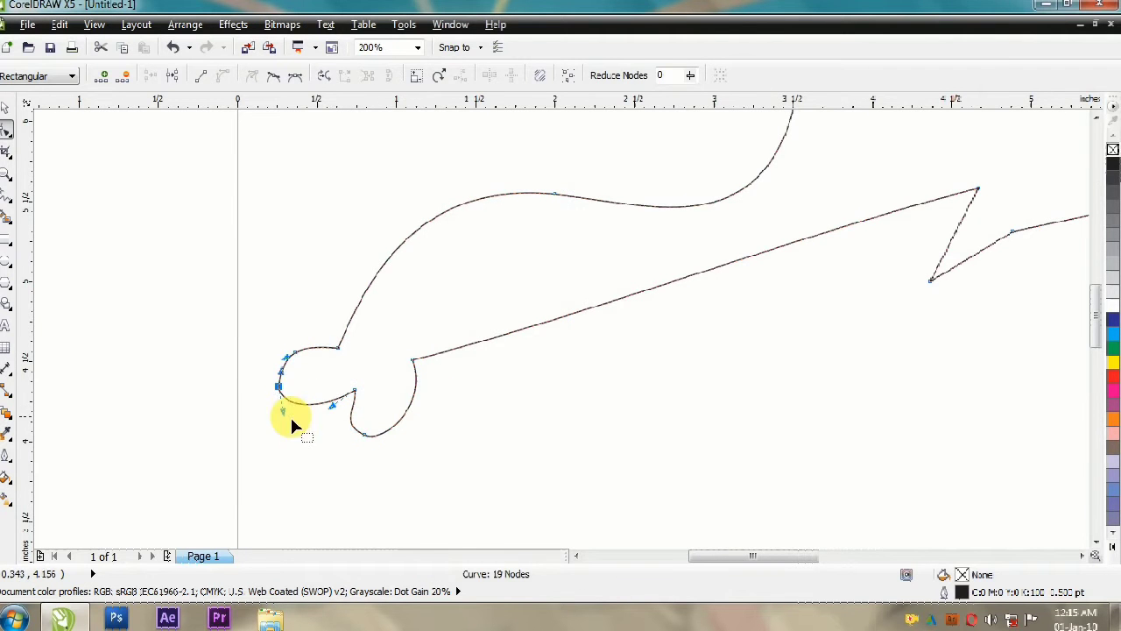
Step: Bend the trunk's long lower edge into an S-curve running from the tip to the mouth
scroll(569, 322, "down", 1)
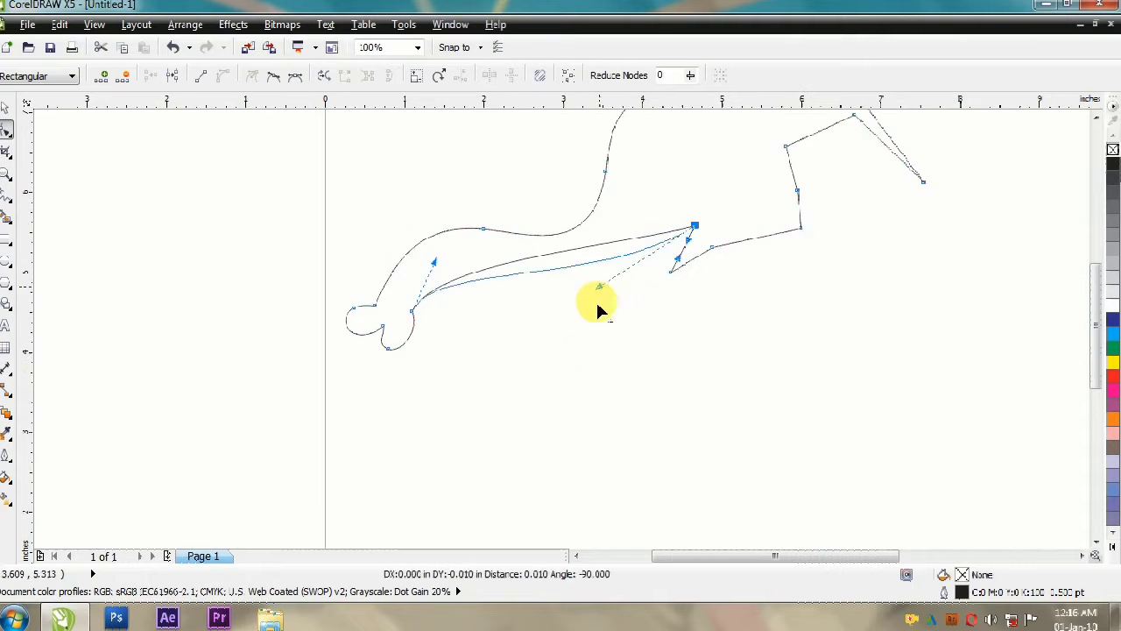
left_click_drag(436, 261, 502, 190)
left_click_drag(556, 389, 568, 419)
Step: Round the pointed lower lip beside the mouth corner into a narrow curved lobe
scroll(499, 342, "down", 1)
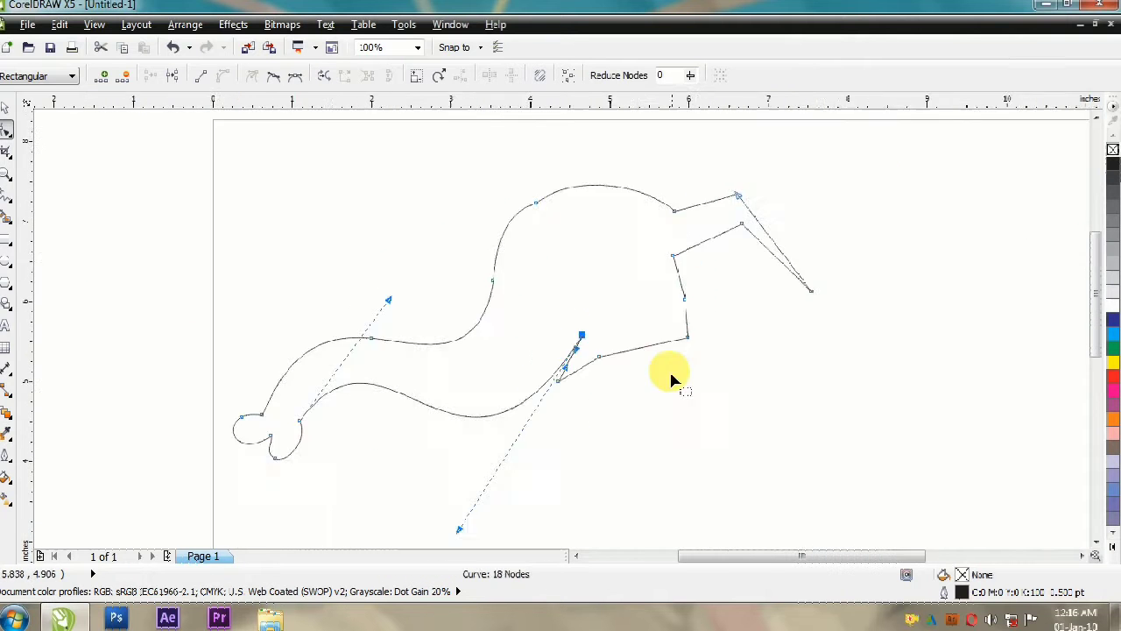
scroll(613, 276, "up", 2)
left_click_drag(495, 373, 499, 403)
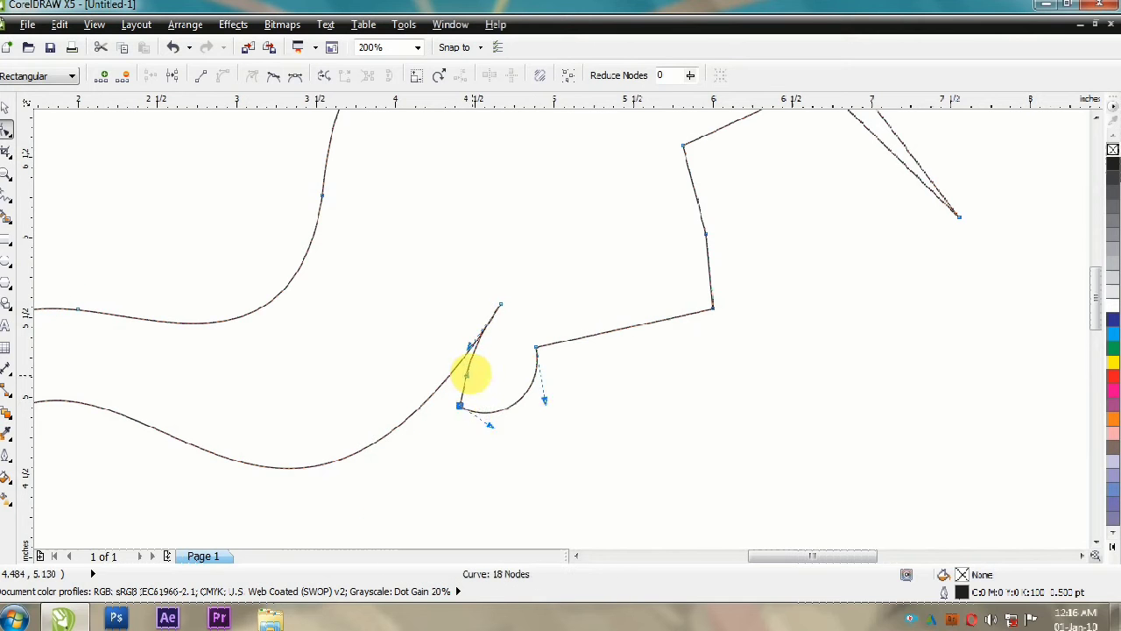
left_click_drag(495, 412, 523, 398)
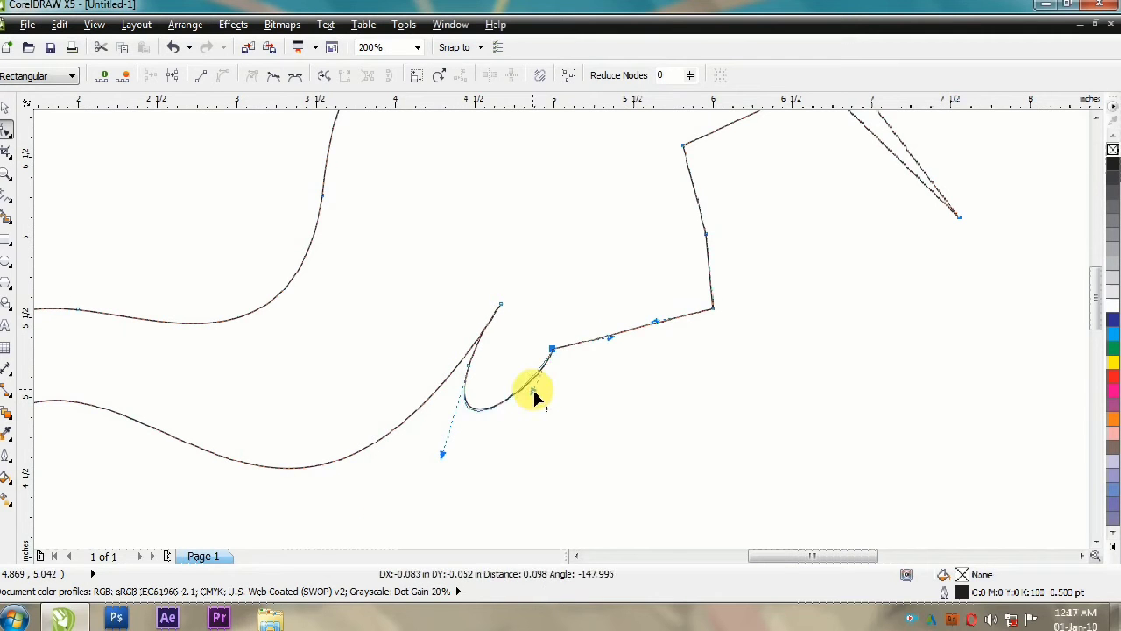
Step: Curve the chin edge and shape the two short upright segments behind it into a rounded notch and a wavy line
left_click_drag(607, 313, 607, 313)
scroll(545, 365, "down", 1)
scroll(597, 391, "up", 1)
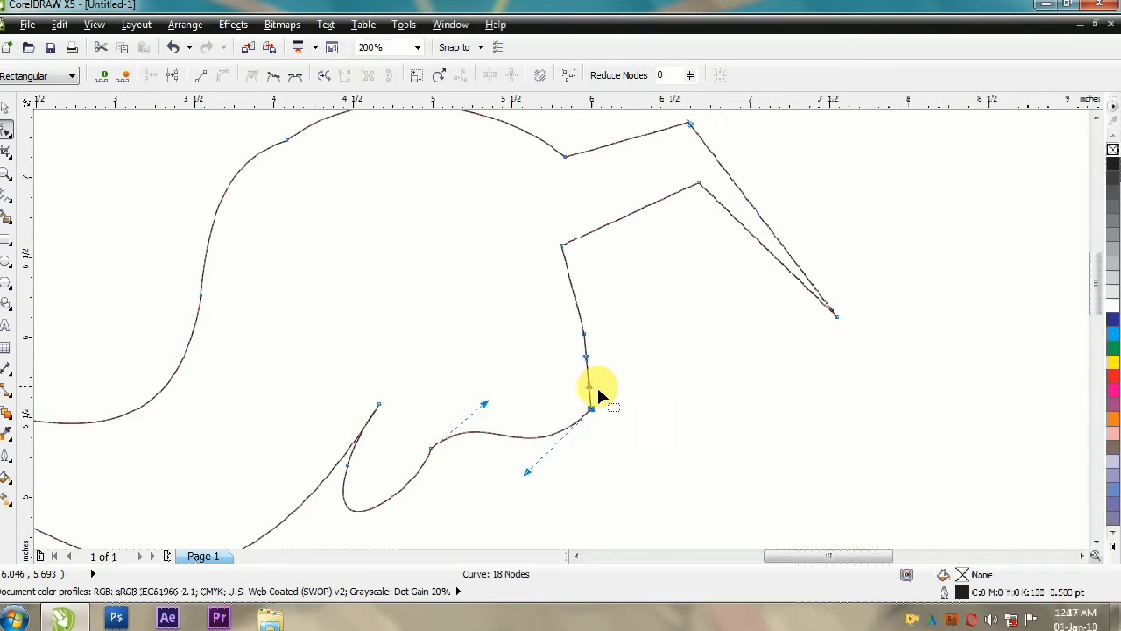
left_click_drag(587, 359, 561, 345)
left_click_drag(577, 305, 607, 332)
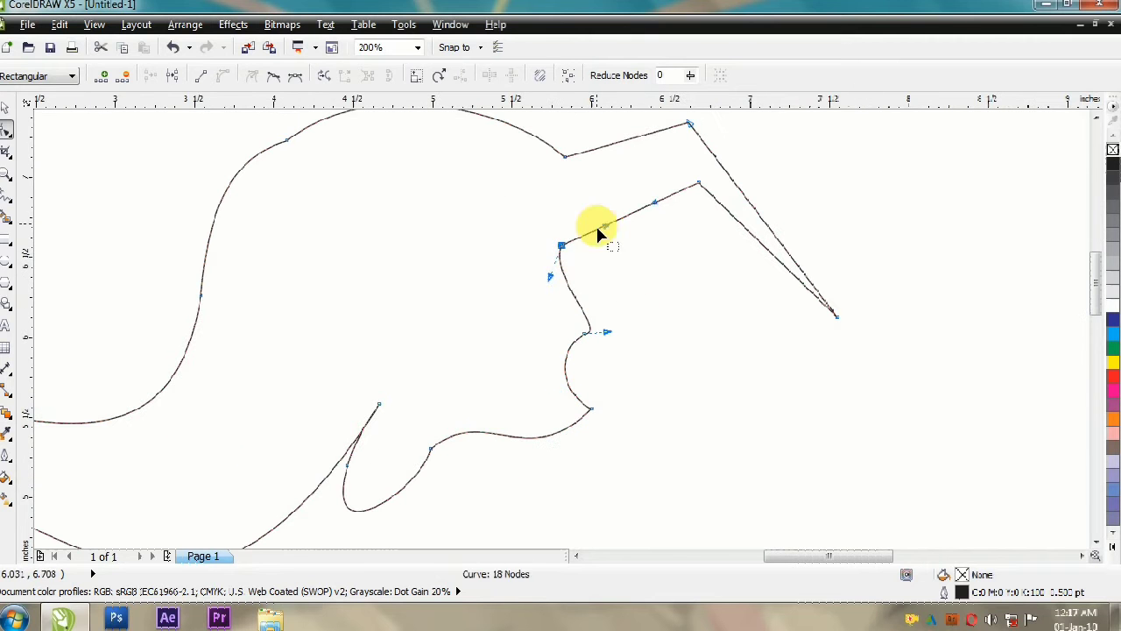
Step: Curve the lower and outer edges of the pointed arch behind the head so they taper to its tip
left_click_drag(752, 199, 761, 184)
mouse_move(798, 252)
left_mouse_down()
mouse_move(789, 268)
mouse_move(813, 240)
left_mouse_up()
left_click_drag(764, 192, 781, 153)
double_click(806, 185)
left_click_drag(832, 228, 829, 233)
Step: Round the pointed arch's top into a smooth dome and refine both edges down to its tip
scroll(705, 221, "down", 1)
scroll(716, 158, "up", 1)
left_click_drag(663, 221, 669, 236)
left_click_drag(578, 246, 556, 200)
scroll(658, 219, "down", 1)
left_click_drag(627, 246, 654, 219)
scroll(666, 213, "up", 1)
double_click(651, 228)
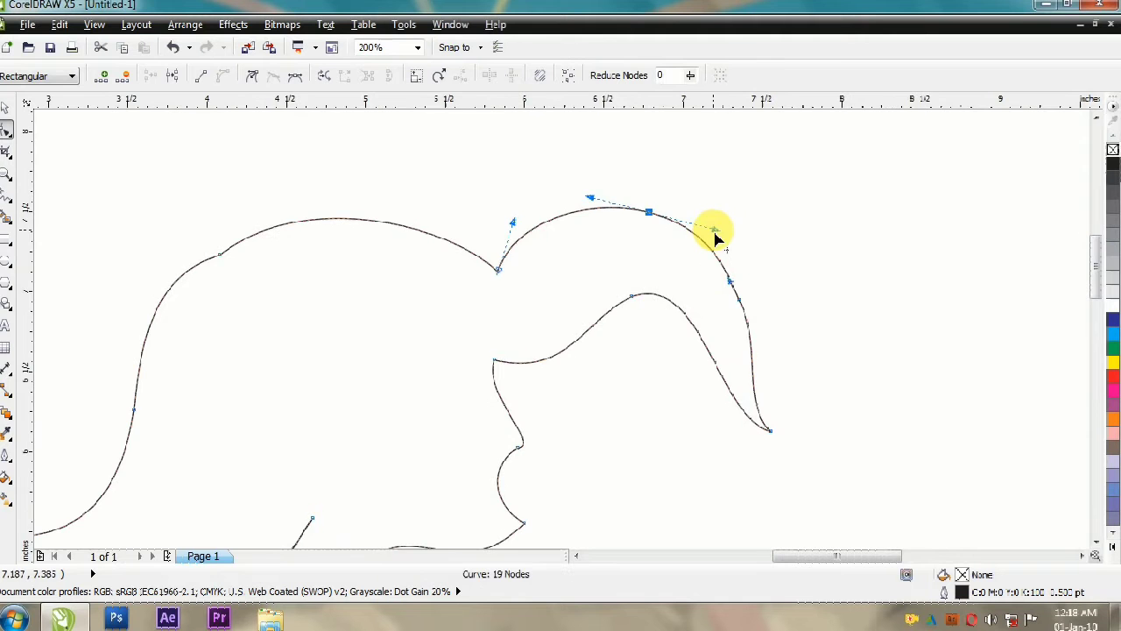
scroll(692, 258, "down", 1)
scroll(679, 330, "up", 1)
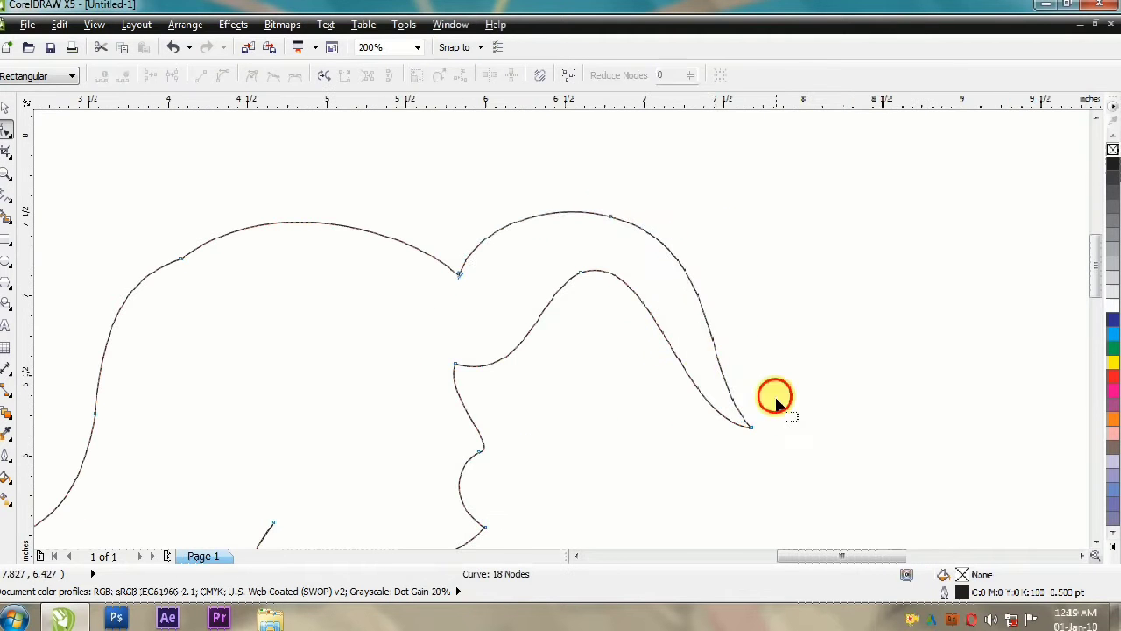
left_click_drag(722, 245, 713, 267)
Step: Reselect the elephant outline and deepen the curve of the chin edge between the lip and the neck
scroll(600, 264, "down", 1)
left_click(5, 107)
scroll(326, 295, "down", 1)
scroll(345, 315, "up", 1)
left_click(799, 245)
left_click(513, 351)
key("F10")
left_click_drag(431, 376, 480, 391)
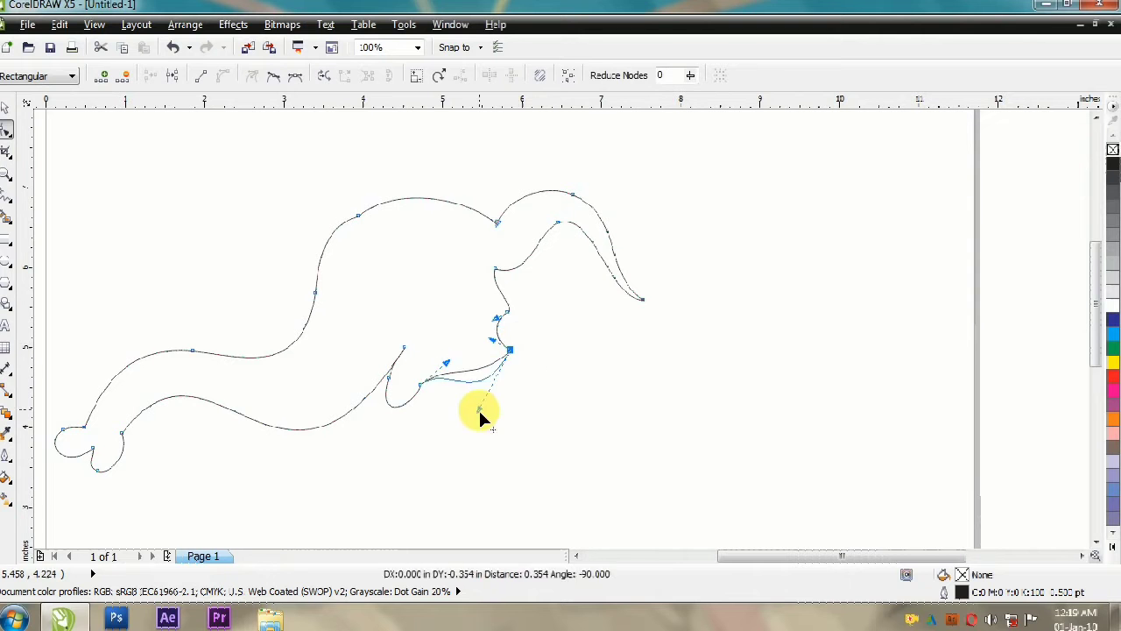
Step: Save the drawing under the file name elephant
left_click(5, 195)
key("ctrl+s")
type("elephant")
key("Return")
Step: Draw a closed shape of straight segments filling the space under the arch, starting and ending at the arch's tip
left_click(5, 108)
left_click(228, 192)
scroll(228, 193, "down", 1)
scroll(405, 265, "up", 1)
key("F5")
double_click(401, 288)
double_click(362, 317)
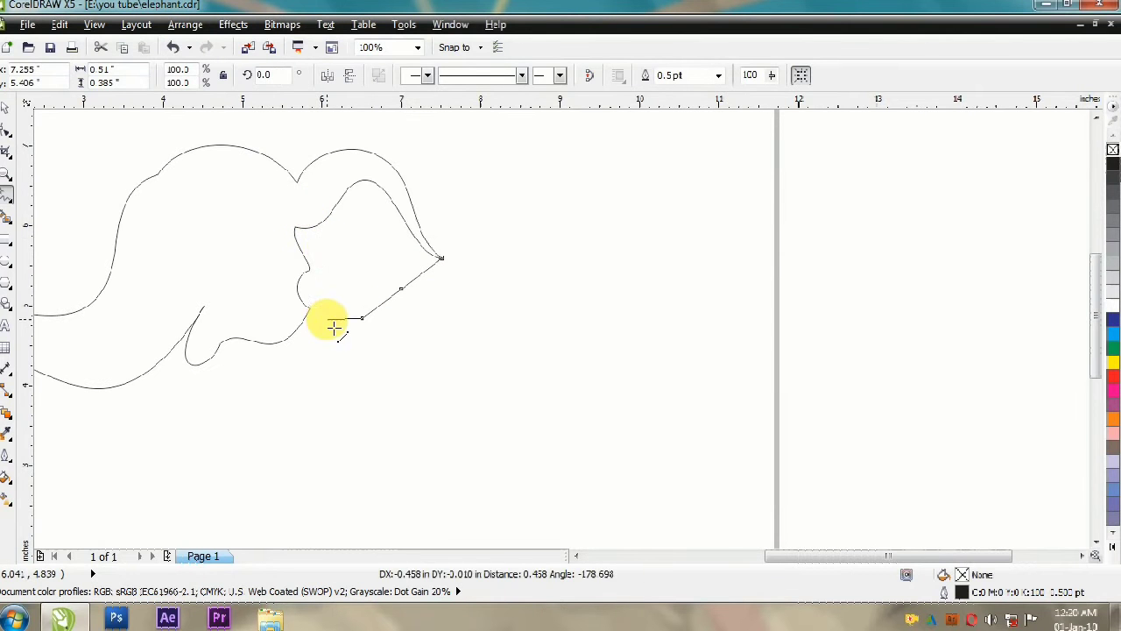
double_click(309, 270)
double_click(295, 229)
double_click(366, 179)
left_click(441, 257)
Step: Make all segments of the new shape curved and fit its outer upper side to the arch's lower edge
double_click(5, 130)
left_click(251, 75)
scroll(396, 194, "up", 3)
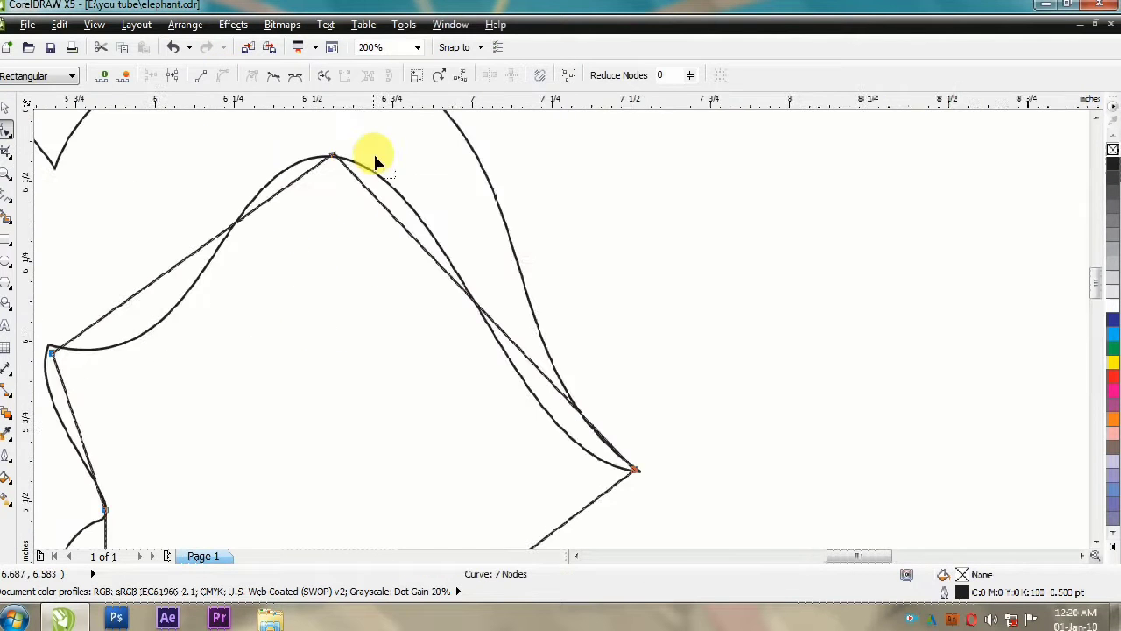
left_click(337, 156)
scroll(461, 171, "down", 2)
left_click_drag(480, 218, 474, 169)
left_click_drag(529, 270, 523, 311)
scroll(660, 213, "up", 1)
left_click_drag(290, 127, 296, 165)
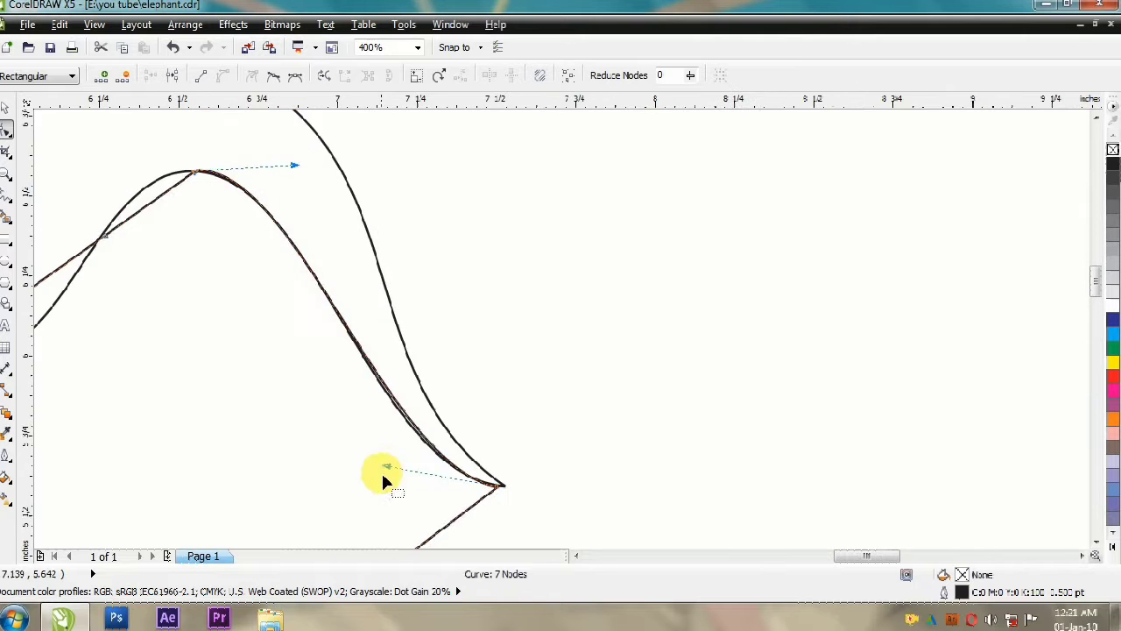
left_click_drag(386, 468, 386, 473)
Step: Bend the lower edge of the new shape into soft waves from the arch's tip to the chin corner
scroll(535, 132, "down", 1)
left_click_drag(438, 385, 461, 353)
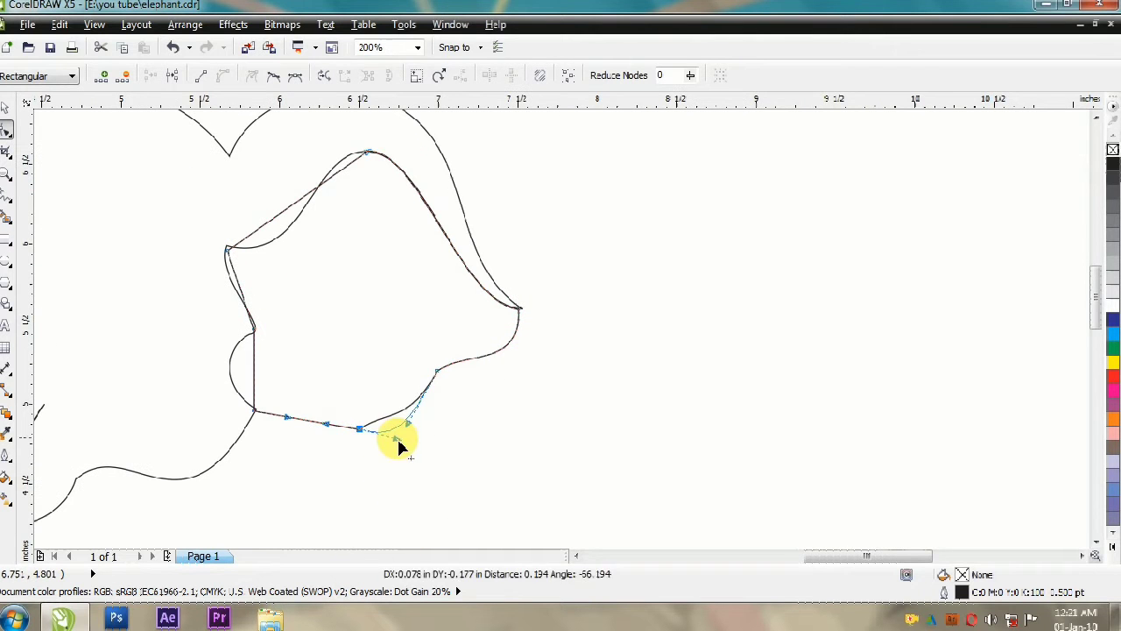
scroll(322, 423, "up", 1)
left_click(346, 428)
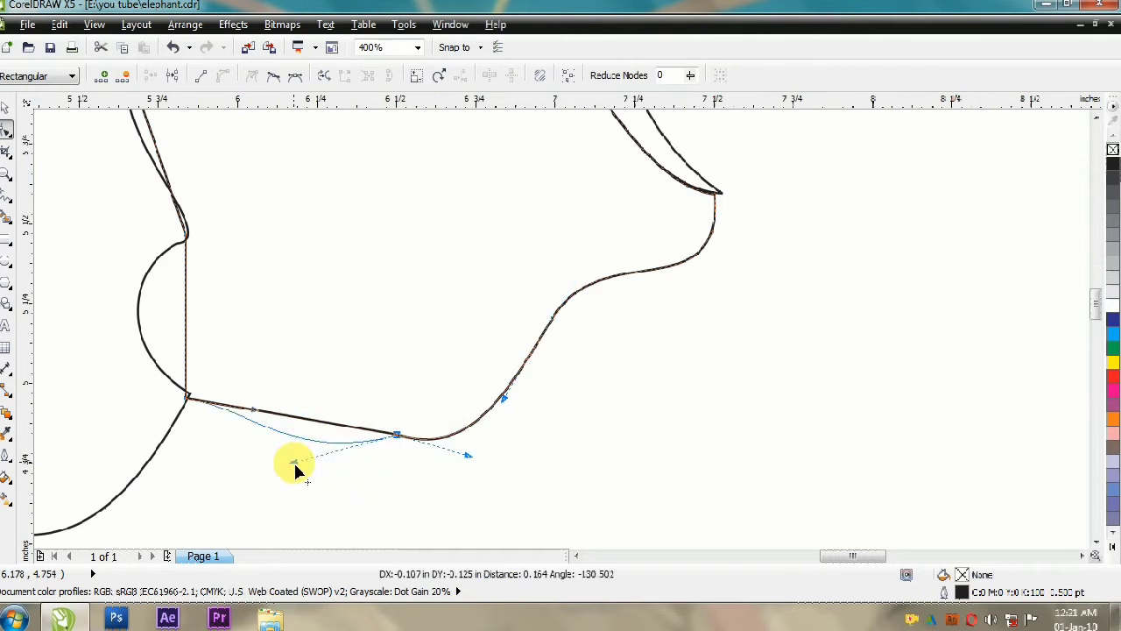
left_click_drag(293, 461, 295, 460)
Step: Bulge the new shape's upright side to follow the rounded notch above the chin corner
scroll(284, 378, "down", 1)
scroll(244, 377, "up", 1)
left_click_drag(227, 318, 179, 318)
Step: Fit the new shape's side above the notch to the wavy line of the elephant outline
scroll(179, 202, "up", 2)
left_click_drag(364, 353, 365, 371)
scroll(355, 294, "down", 1)
left_click_drag(234, 436, 235, 381)
left_click_drag(348, 487, 354, 479)
scroll(337, 429, "down", 1)
scroll(303, 473, "up", 1)
left_click_drag(271, 318, 253, 350)
Step: Bend the new shape's remaining straight segment to follow the rising inner edge of the arch
scroll(306, 150, "up", 1)
left_click(363, 480)
left_click_drag(300, 284, 388, 403)
scroll(389, 403, "down", 1)
left_click_drag(309, 233, 304, 211)
left_click_drag(345, 403, 348, 410)
scroll(338, 403, "down", 1)
left_click_drag(374, 456, 377, 459)
scroll(378, 457, "down", 1)
scroll(411, 360, "up", 1)
left_click(377, 332)
left_click_drag(461, 280, 494, 208)
left_click_drag(365, 337, 396, 429)
Step: Add a node on the rising segment and refine the new shape's top to match the arch's edge
scroll(459, 246, "up", 2)
scroll(452, 249, "down", 1)
left_click_drag(529, 175, 478, 149)
scroll(454, 176, "down", 1)
double_click(449, 263)
Step: Draw a small closed triangle standing on top of the elephant's head and select all its nodes
scroll(465, 239, "up", 2)
scroll(411, 312, "down", 1)
left_click(618, 169)
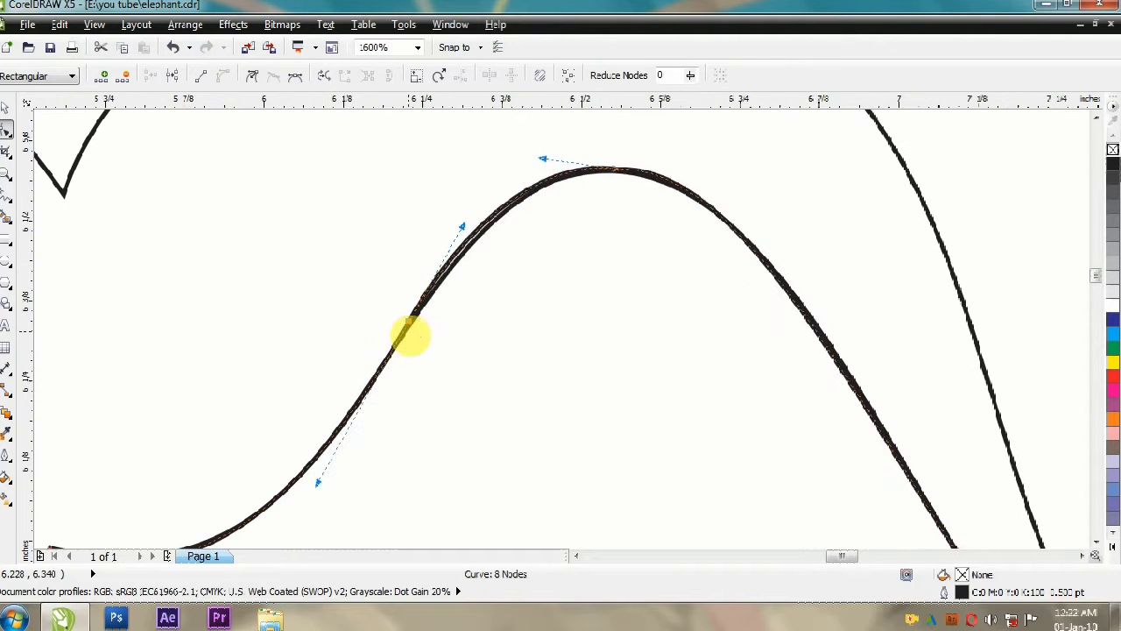
left_click(557, 209)
scroll(497, 221, "down", 3)
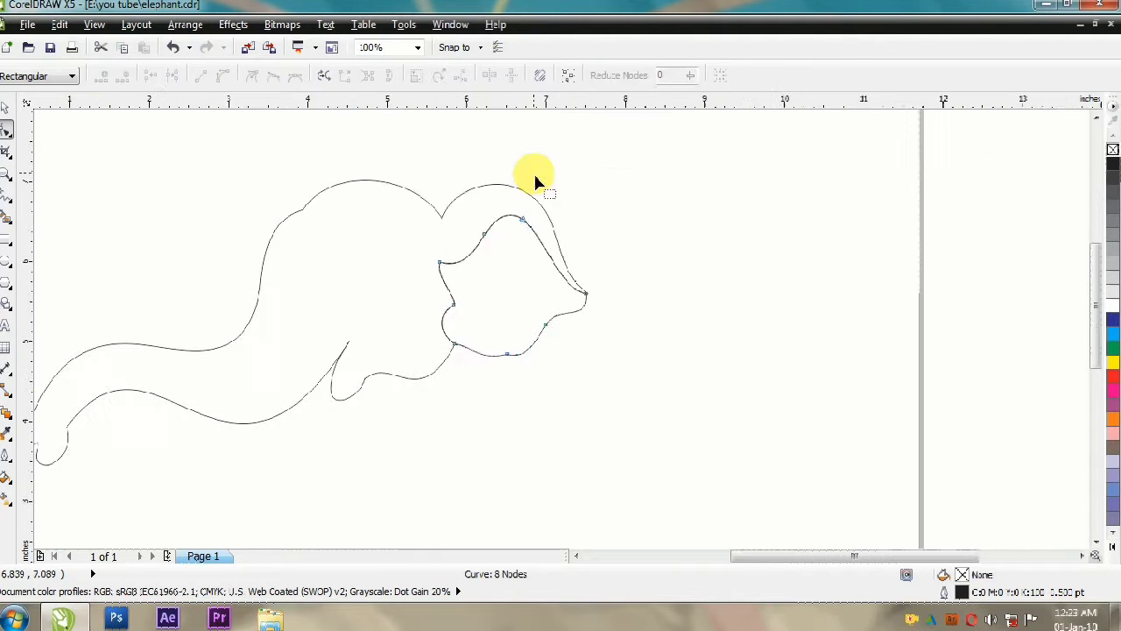
left_click(5, 107)
Step: Make a smaller copy of the shape on the head and place it inside the original
scroll(420, 219, "up", 1)
left_click(6, 195)
left_click(397, 252)
double_click(434, 187)
double_click(488, 250)
left_click(397, 252)
double_click(5, 129)
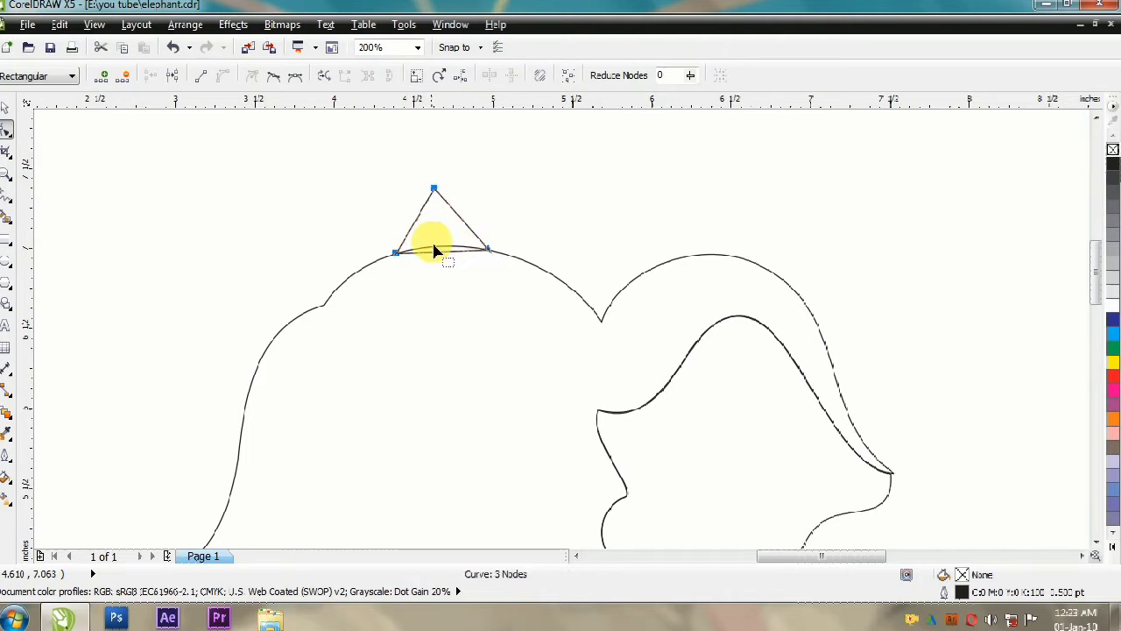
left_click(5, 107)
left_click_drag(493, 181, 468, 202)
Step: Enlarge the outer bump on the head to 141.4% and move its rear base node onto the head outline
scroll(440, 220, "up", 3)
left_click_drag(448, 255, 360, 350)
scroll(513, 187, "down", 1)
left_click(6, 129)
scroll(455, 274, "down", 1)
scroll(368, 233, "down", 2)
left_click(5, 107)
mouse_move(351, 202)
left_mouse_down()
mouse_move(434, 264)
mouse_move(345, 201)
left_mouse_up()
Step: Widen the outer bump on both sides around the inner one
scroll(399, 228, "up", 2)
left_click(314, 223)
left_click(6, 129)
left_click_drag(550, 287, 544, 298)
left_click(5, 107)
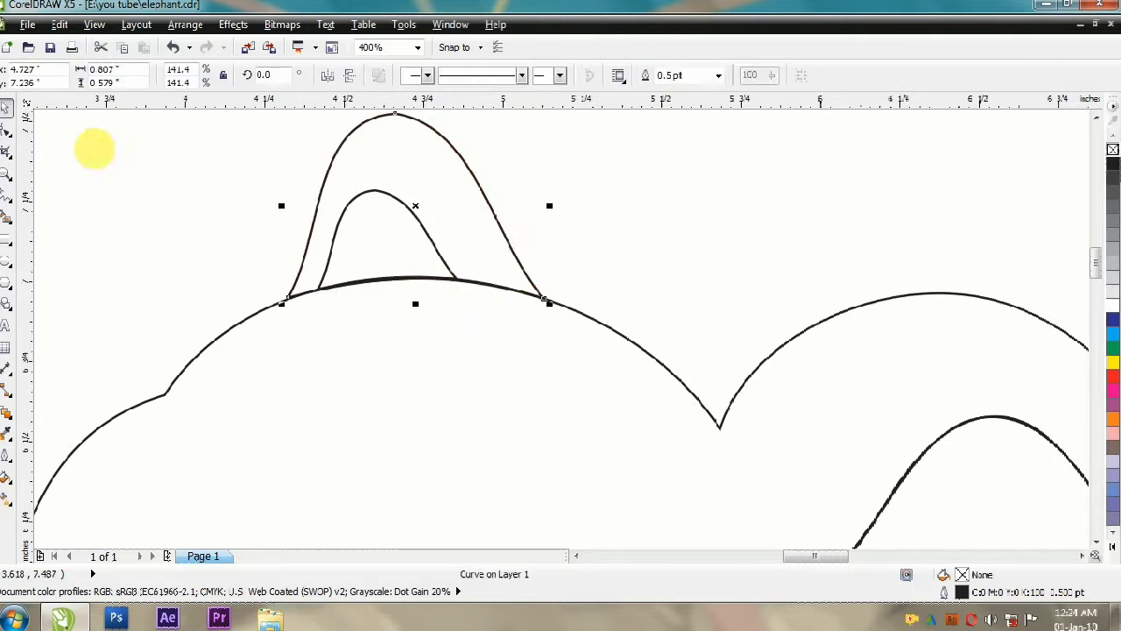
scroll(526, 193, "down", 1)
Step: Move both base nodes of the outer bump onto the curve of the head outline
scroll(400, 213, "up", 1)
left_click(478, 186)
left_click(441, 188, "shift")
left_click_drag(408, 184, 388, 187)
left_click_drag(678, 184, 707, 184)
left_click(5, 129)
scroll(368, 254, "up", 2)
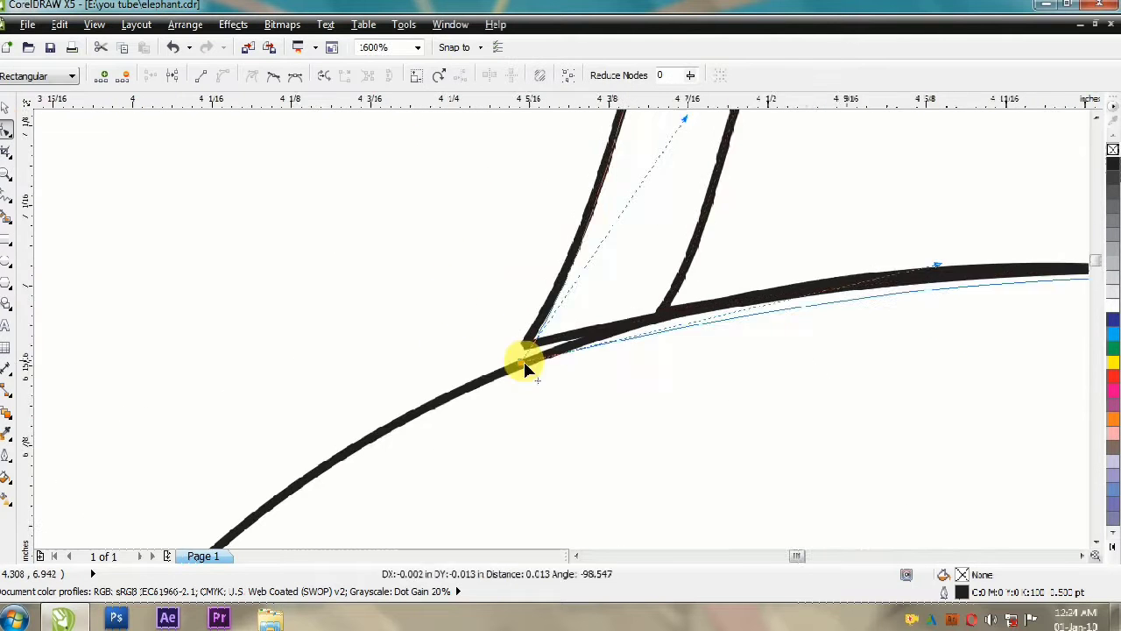
left_click_drag(528, 341, 527, 359)
scroll(529, 359, "down", 2)
Step: Seat the inner bump's front base node on the head outline and delete a surplus node from the bump outline
scroll(816, 399, "up", 1)
left_click_drag(830, 309, 832, 336)
Step: Fit the base of the inner bump to the curve of the head outline
left_click_drag(510, 284, 517, 269)
left_click_drag(629, 269, 631, 277)
left_click_drag(491, 273, 491, 266)
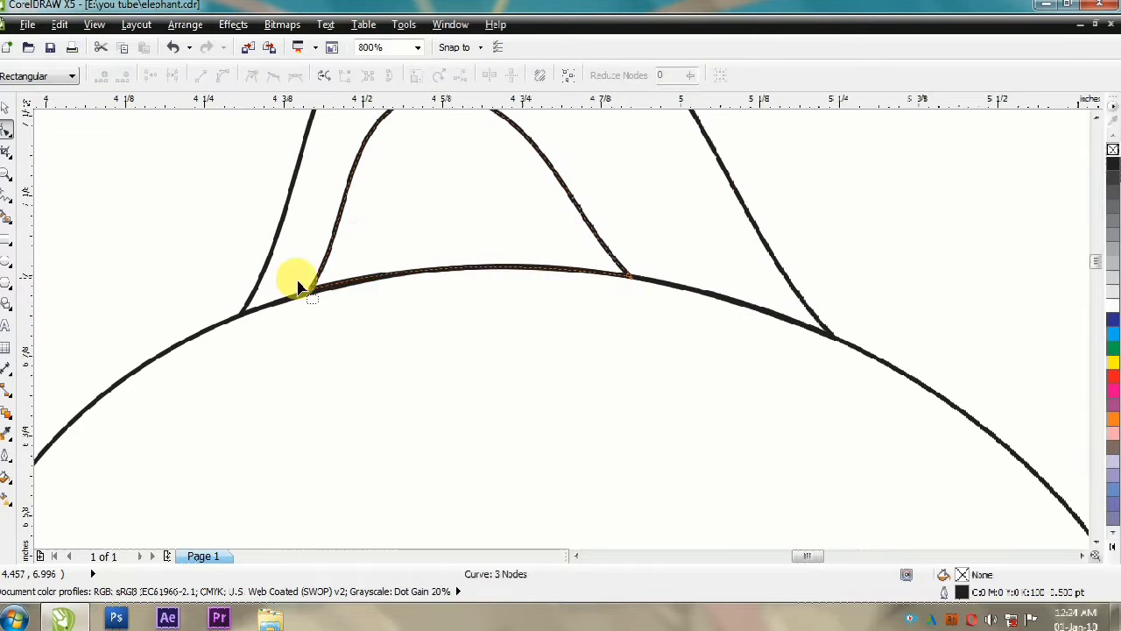
left_click_drag(310, 290, 311, 292)
scroll(310, 291, "down", 2)
left_click(6, 107)
Step: Fine-tune the remaining outline nodes and curve handles so that the adjoining head and ear contours meet smoothly
scroll(292, 248, "up", 1)
left_click(423, 167)
left_click(5, 129)
left_click(413, 165)
key("Delete")
Step: Refine the neighbouring outline curve by moving its node and adjusting the curve handle beside it
left_click(6, 107)
left_click(424, 255)
left_click(5, 128)
left_click_drag(397, 166, 398, 178)
left_click(398, 178)
left_click_drag(289, 189, 311, 193)
left_click(5, 107)
scroll(585, 175, "down", 1)
left_click(568, 193)
left_click_drag(587, 196, 597, 200)
scroll(579, 182, "up", 1)
left_click(483, 212)
scroll(388, 293, "up", 1)
left_click(5, 129)
left_click_drag(484, 262, 476, 295)
left_click_drag(719, 219, 661, 201)
Step: Draw a thin two-node crescent about 0.5 in wide as the smile and place it over the mouth corner
scroll(763, 230, "up", 2)
left_click(888, 388)
left_click_drag(422, 207, 460, 198)
scroll(432, 249, "down", 2)
left_click(5, 107)
scroll(445, 134, "down", 2)
scroll(541, 257, "down", 1)
key("ctrl+a")
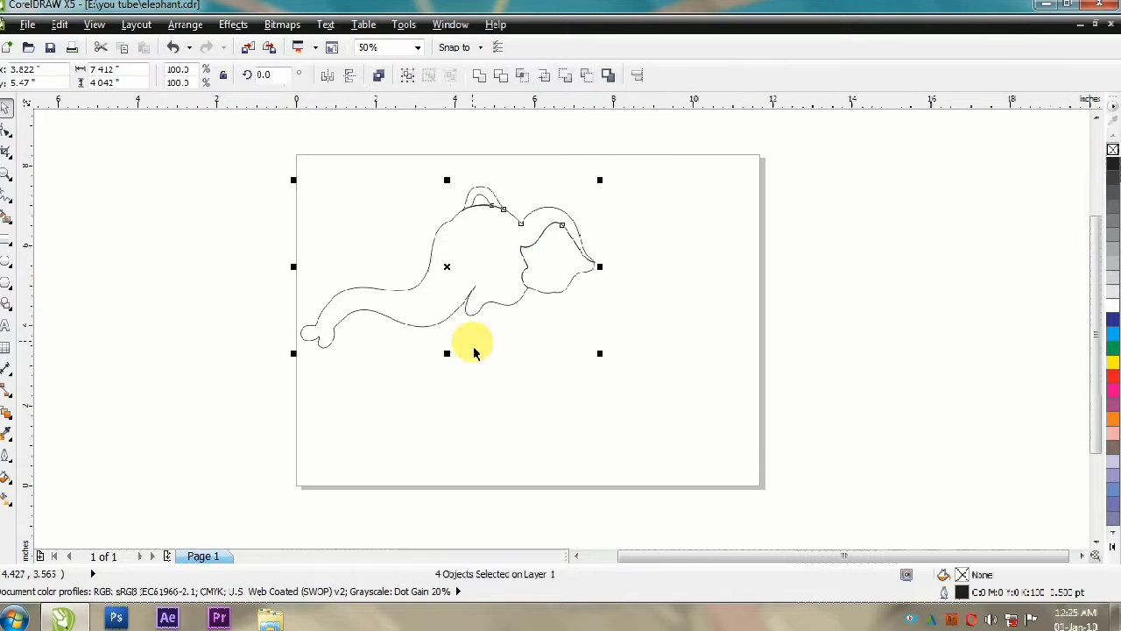
left_click(476, 350)
scroll(479, 293, "up", 2)
left_click(5, 195)
left_click(445, 263)
left_click(533, 275)
left_click(4, 129)
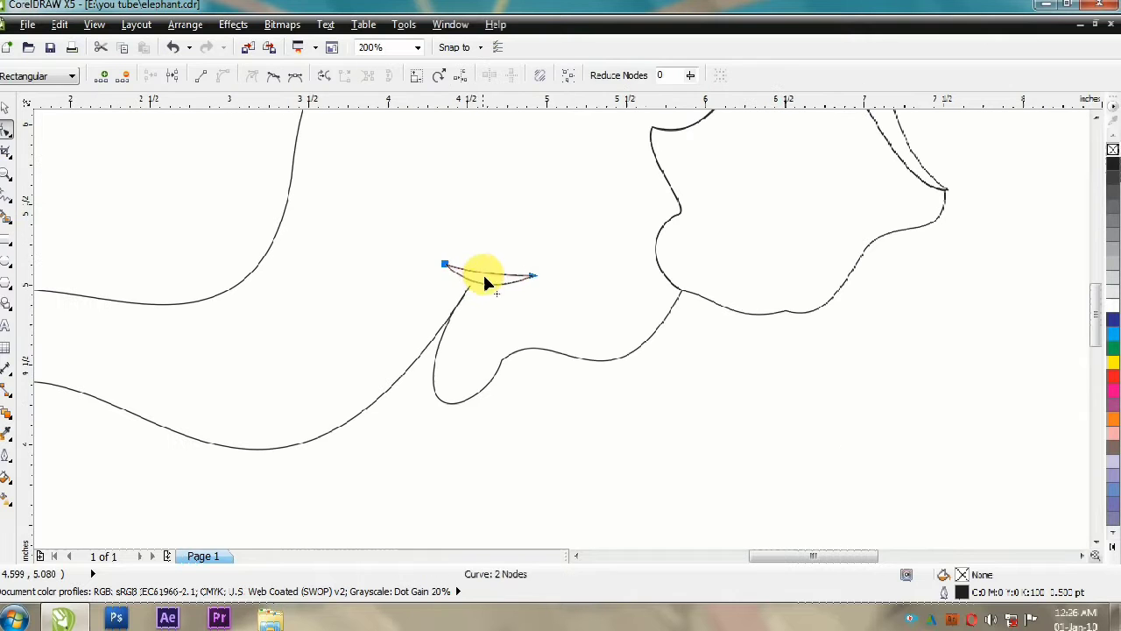
key("space")
left_click_drag(489, 292, 491, 293)
Step: Fill the smile crescent black and remove its outline
left_click(1113, 547)
left_click(1109, 146)
right_click(1061, 109)
Step: Delete the head outline's node beside the lower lip to smooth the chin curve
left_click(600, 360)
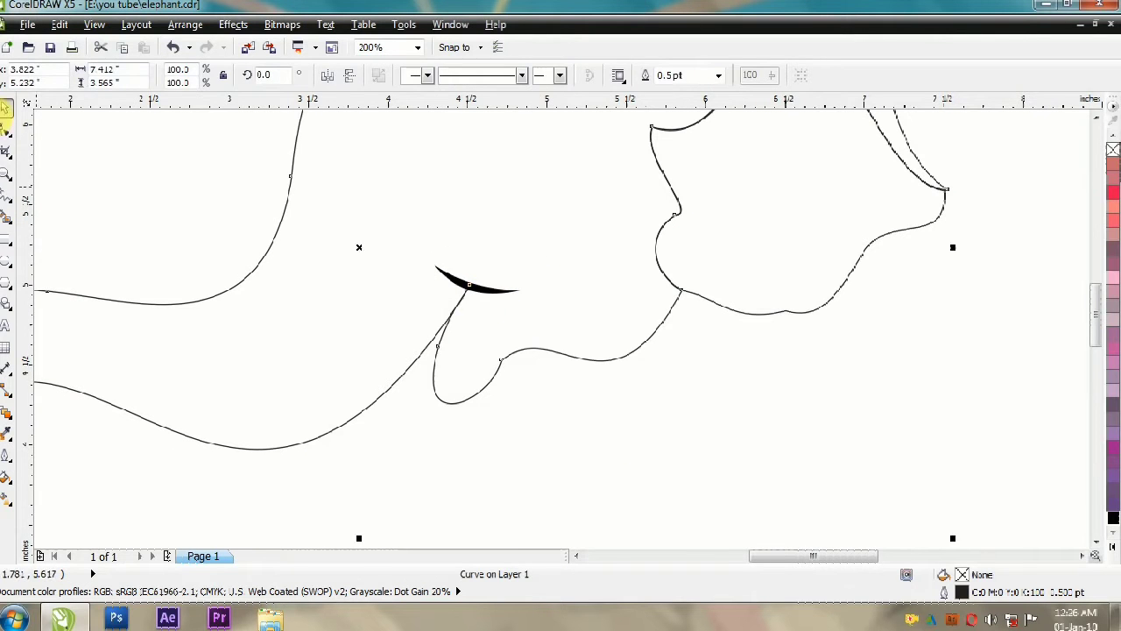
left_click(5, 129)
left_click(502, 360)
key("Delete")
Step: Draw a closed two-node shape from the smile down into the lower lip for the mouth opening
left_click(5, 195)
scroll(394, 321, "up", 1)
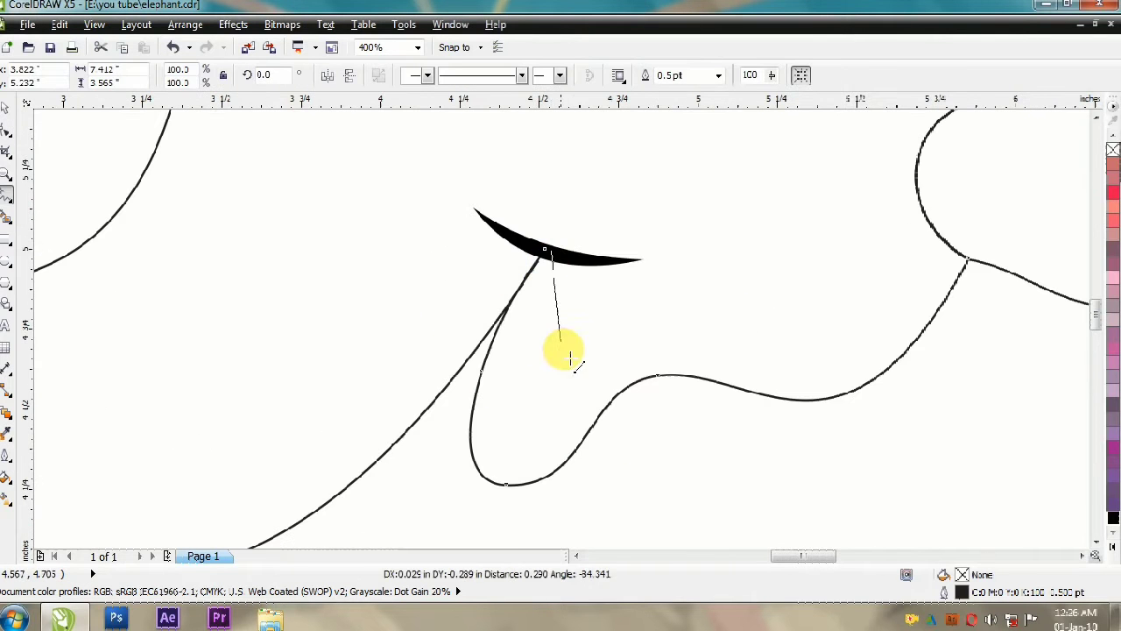
double_click(513, 447)
left_click(550, 250)
Step: Bend both sides of the mouth opening outward into a slanted oval with a pointed top under the smile
left_click(6, 129)
left_click_drag(565, 491, 501, 193)
left_click(222, 75)
left_click(550, 250)
mouse_move(538, 316)
left_mouse_down()
mouse_move(496, 317)
mouse_move(640, 267)
left_mouse_up()
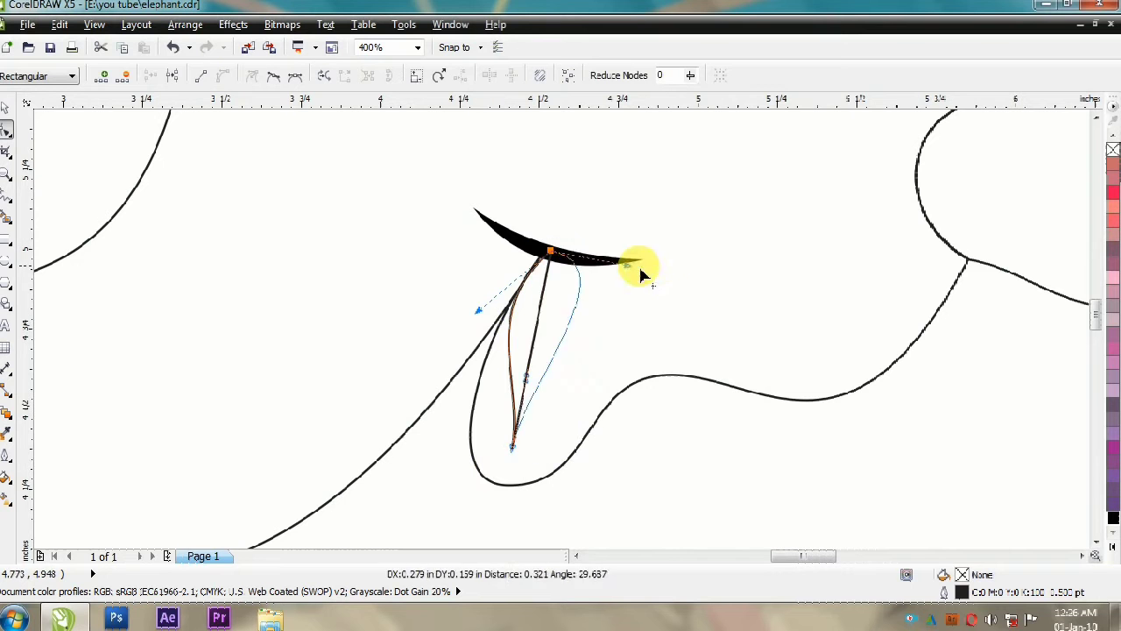
left_click_drag(526, 385, 534, 450)
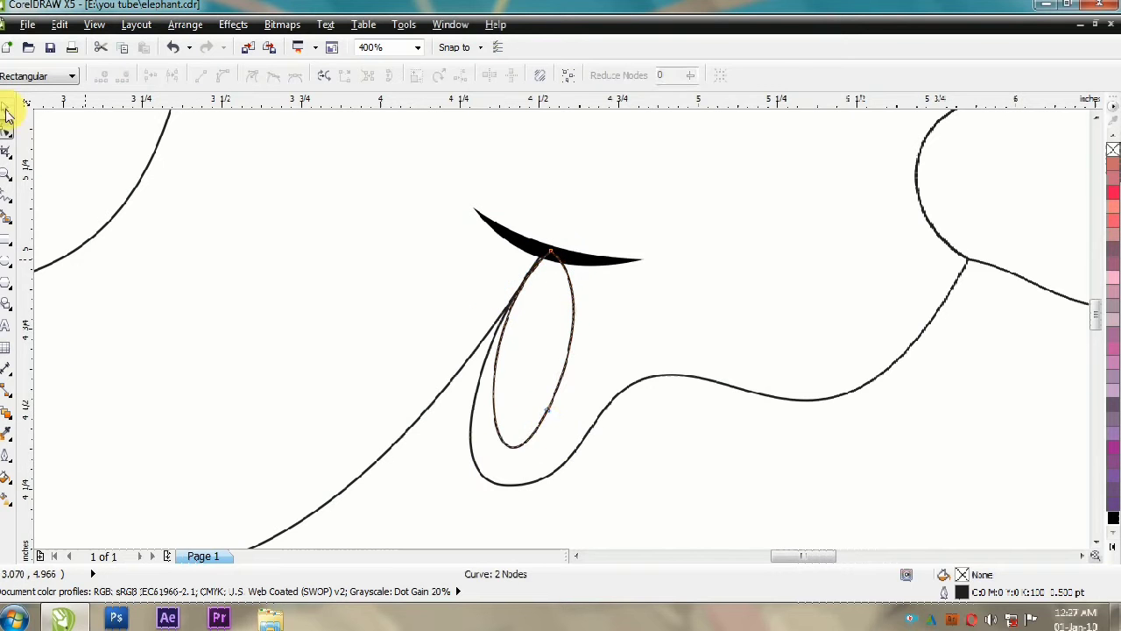
Step: Fill the mouth opening black, remove its outline and adjust its curve just below the smile
left_click(6, 107)
left_click(1114, 517)
right_click(1113, 150)
scroll(541, 308, "up", 1)
left_click(6, 129)
left_click_drag(531, 220, 505, 232)
scroll(474, 162, "down", 1)
left_click(6, 108)
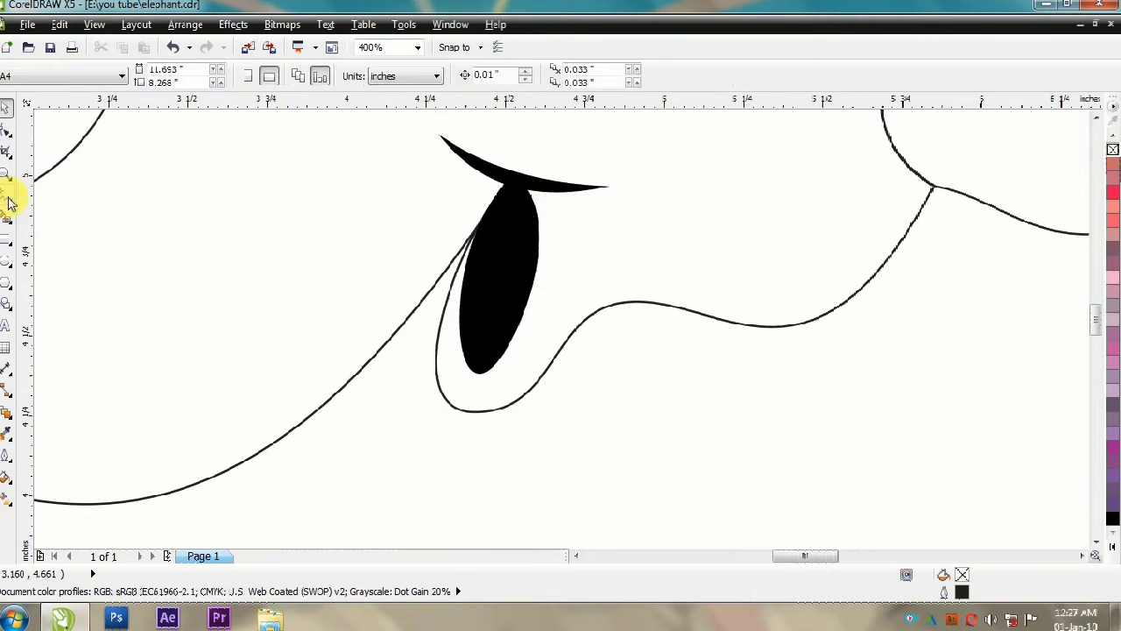
Step: Draw a closed four-point tongue shape about 0.27 by 0.35 in over the lower part of the mouth opening
left_click(7, 198)
double_click(454, 328)
double_click(471, 390)
double_click(537, 357)
left_click(538, 217)
Step: Fill the tongue shape with C0 M100 Y60 K0 and remove its outline
left_click(5, 108)
left_click(1113, 192)
right_click(1113, 150)
Step: Clip the tongue shape inside the mouth opening with PowerClip and give it a black-to-red gradient
left_click(233, 24)
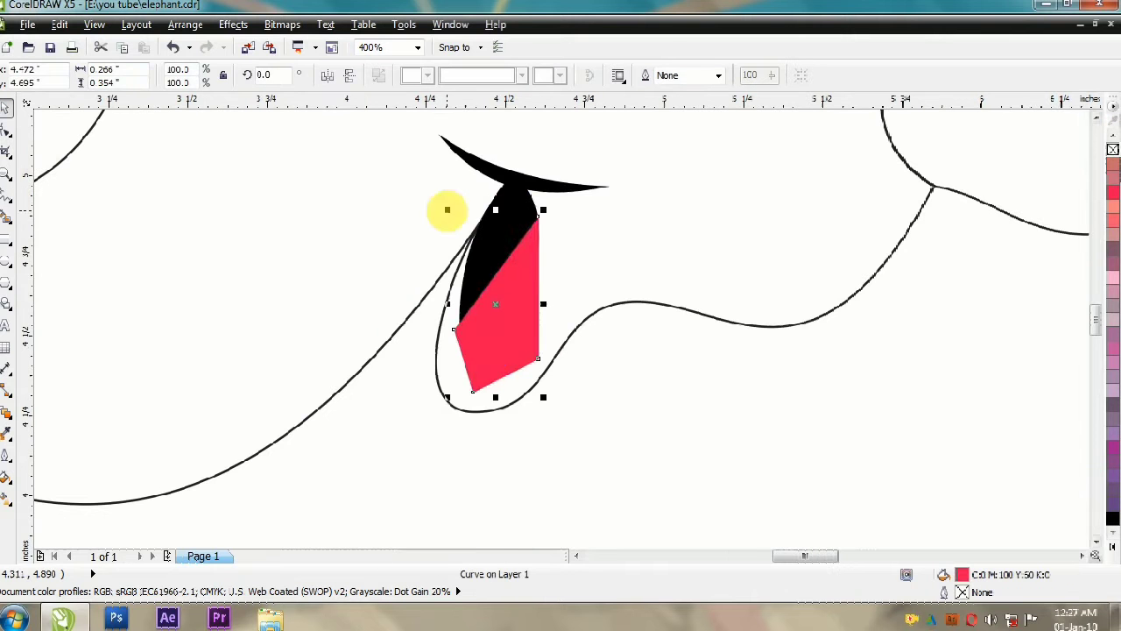
key("F10")
left_click_drag(587, 195, 471, 238)
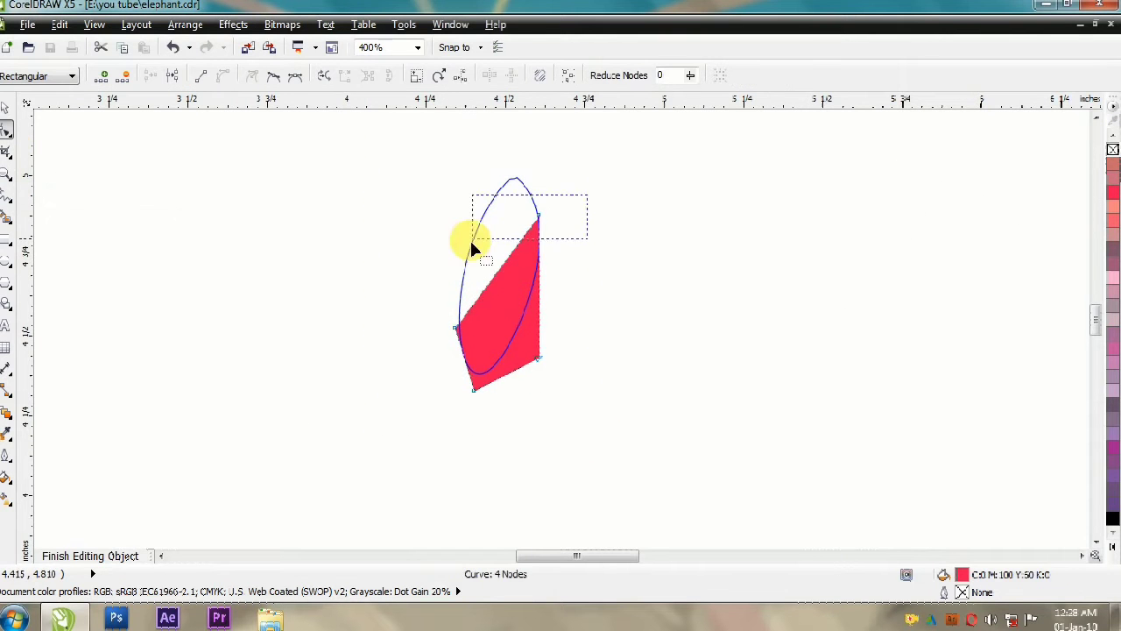
key("space")
key("g")
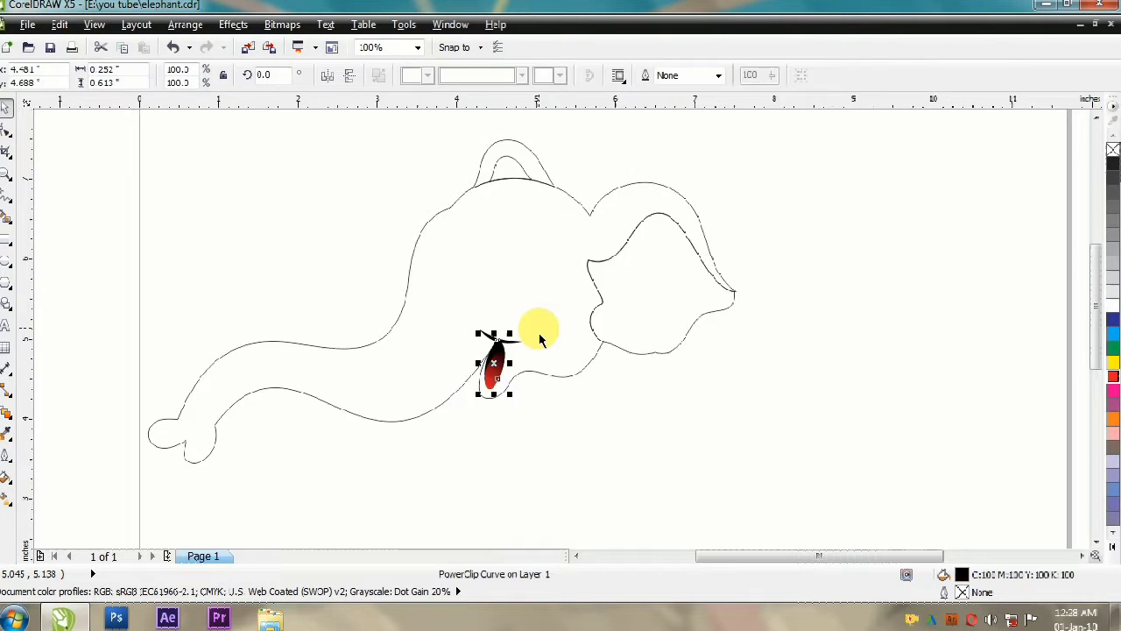
Step: Clip a black-to-red gradient copy of the inner ear inside the original, offset downward to leave a rim
left_click_drag(663, 368, 431, 279)
right_click(431, 290)
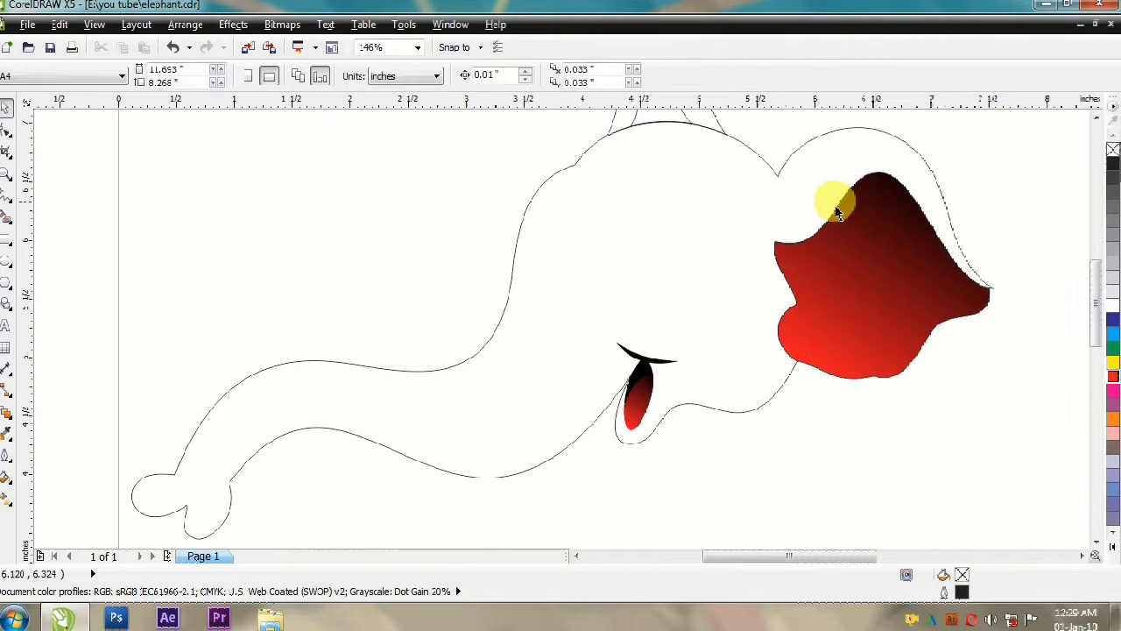
left_click(886, 245)
left_click(885, 261)
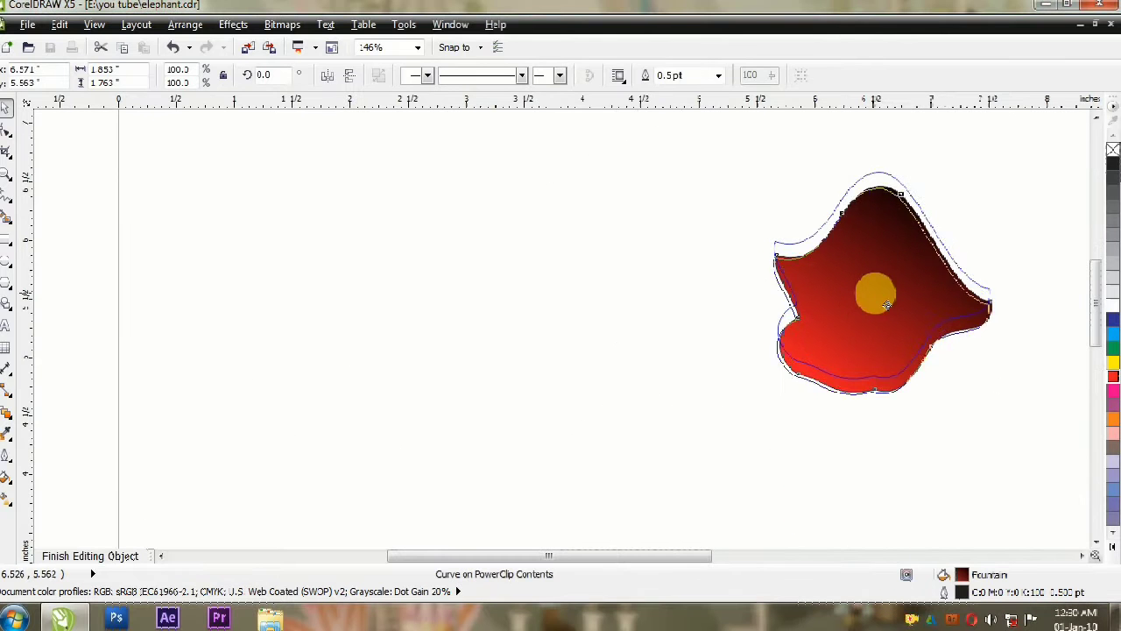
Step: Move the gradient copy's tip node onto the inner ear's tip and color the surrounding rim red
left_click(1004, 286)
key("F10")
mouse_move(997, 288)
left_mouse_down()
mouse_move(1003, 298)
mouse_move(988, 295)
left_mouse_up()
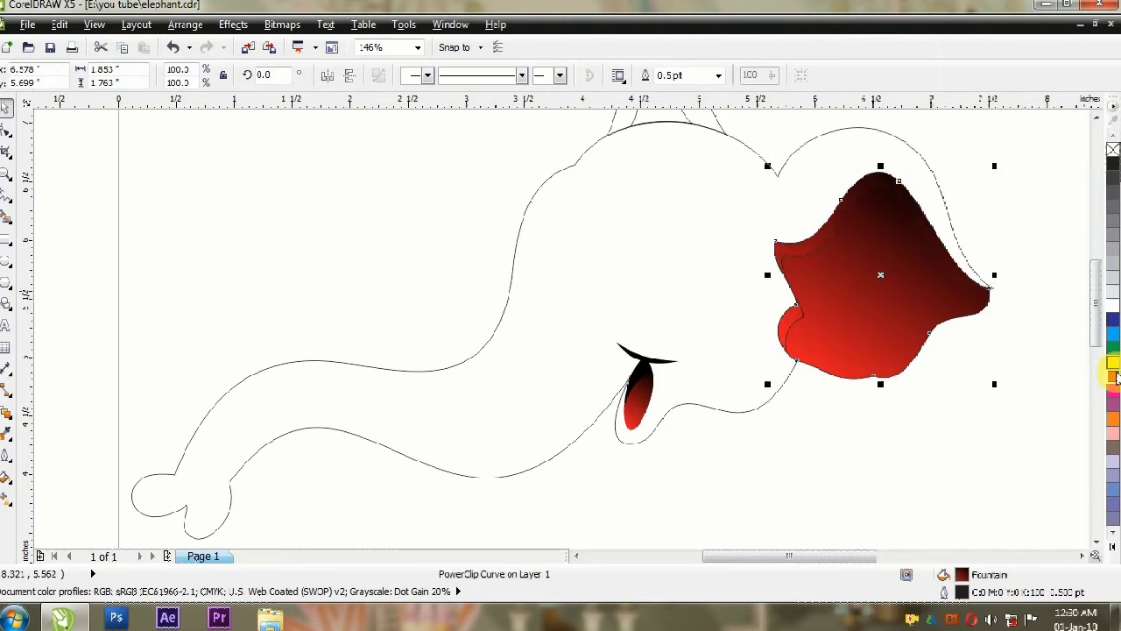
left_click(1113, 375)
key("Escape")
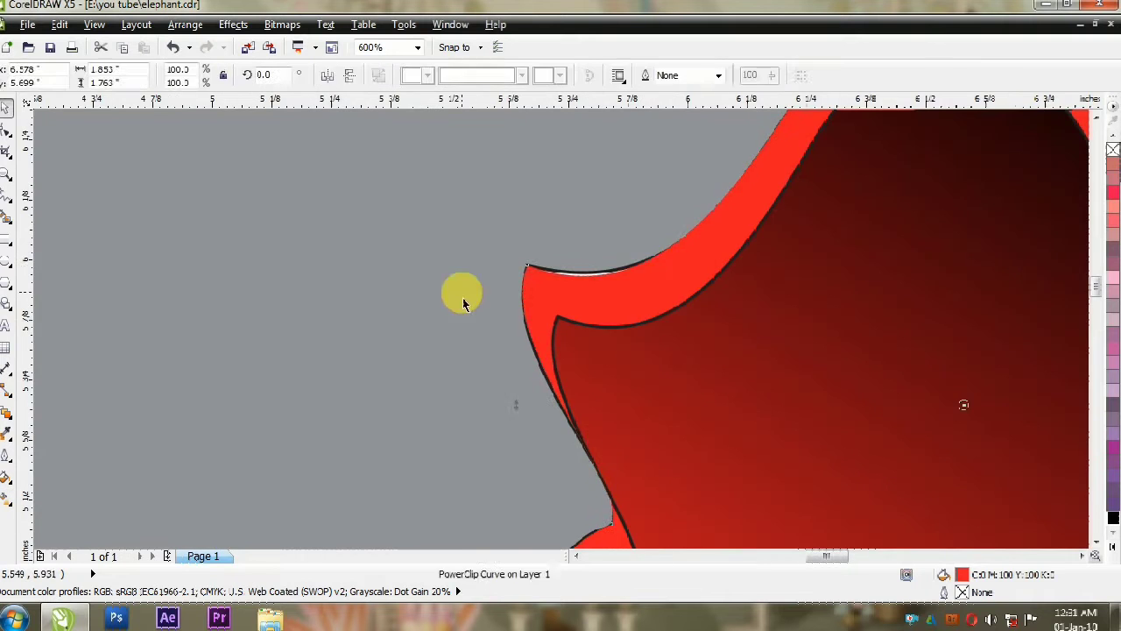
Step: Give the inner bump a black-to-red linear gradient and draw a curved three-node eyebrow on the head
left_click(722, 232)
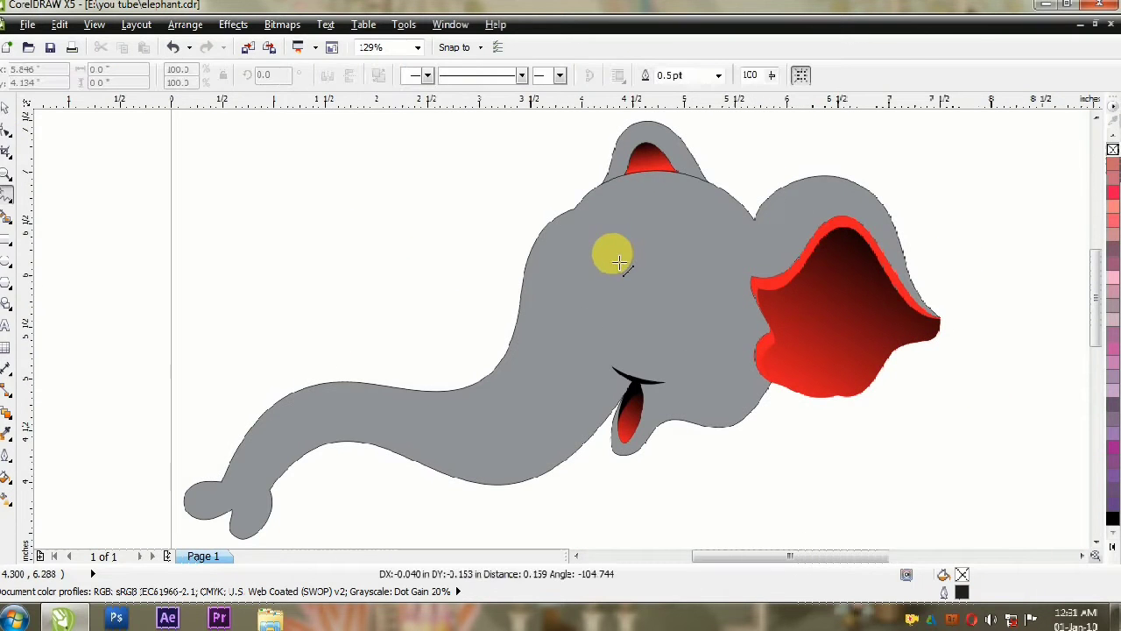
scroll(688, 230, "up", 3)
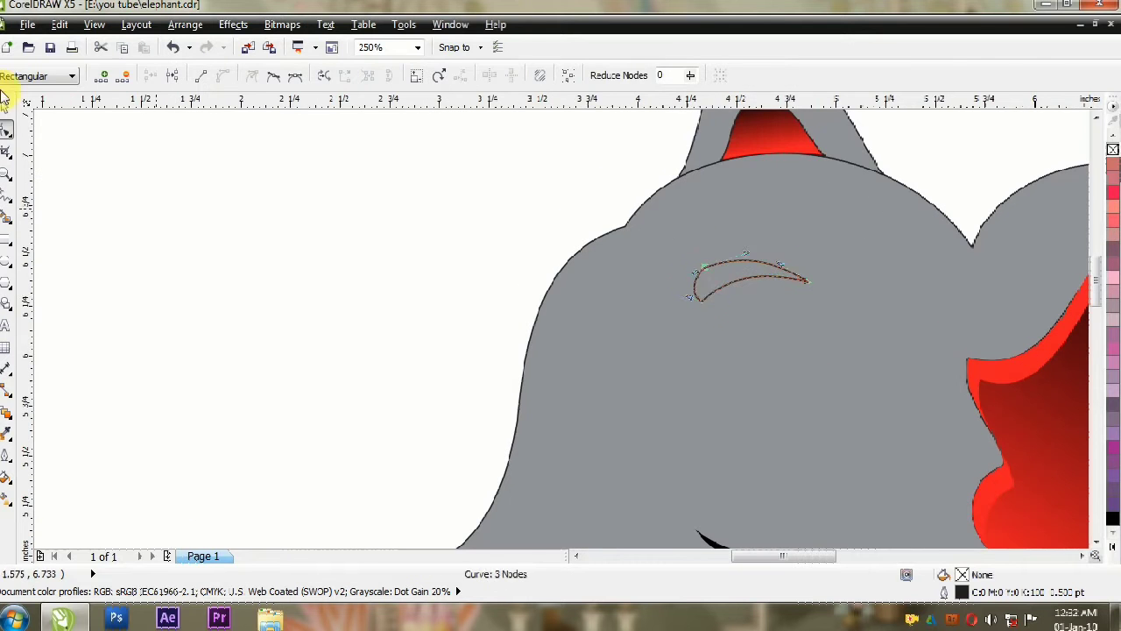
Step: Draw an eye ellipse about 0.4 in wide below the eyebrow and narrow its top into an egg shape
left_click(6, 261)
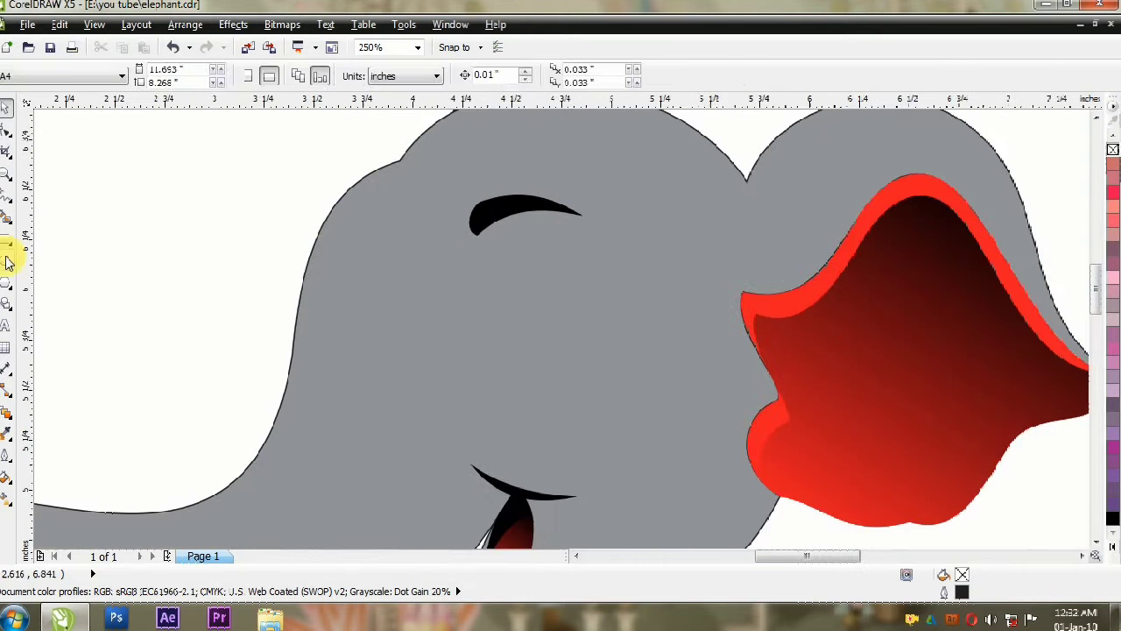
left_click_drag(487, 252, 572, 348)
left_click(13, 133)
left_click(528, 252)
left_click_drag(552, 251, 543, 251)
left_click(6, 108)
left_click(155, 222)
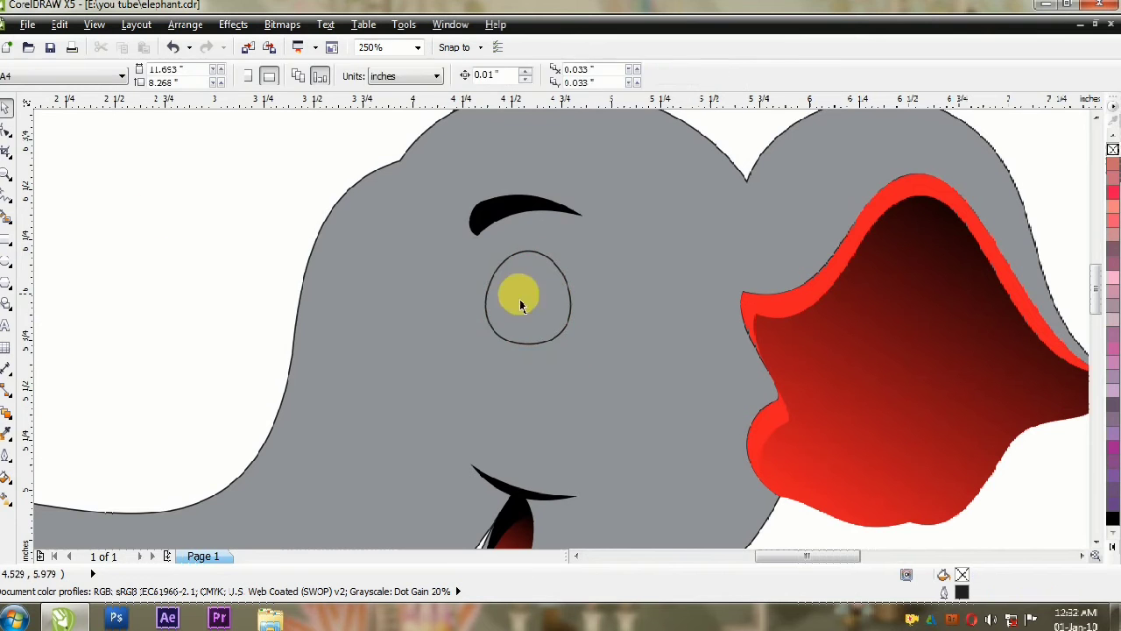
Step: Adjust the eye shape's size, fill it white and give it a thick black outline
left_click(564, 331)
left_click_drag(576, 349, 580, 353)
left_click(1113, 547)
left_click(1065, 290)
key("F12")
double_click(429, 214)
left_click(538, 441)
Step: Draw a circular iris about 0.28 in across inside the eye, fill it brown and remove its outline
left_click(233, 259)
left_click(6, 260)
mouse_move(473, 267)
left_mouse_down()
mouse_move(528, 321)
mouse_move(531, 307)
left_mouse_up()
left_click(5, 108)
left_click(1113, 547)
left_click(1094, 191)
double_click(963, 575)
left_click(647, 436)
right_click(1113, 150)
Step: Apply a radial gradient to the iris, brown at the edge and orange toward the center
left_click(6, 498)
left_click(80, 76)
left_click(54, 123)
left_click(1114, 419)
left_click(5, 107)
Step: Add a smaller black circle centered in the iris as the pupil
left_click_drag(564, 276, 549, 292)
left_click(1113, 546)
left_click(442, 333)
Step: Add a larger and a smaller white circular highlight on the pupil
scroll(497, 331, "up", 1)
left_click(567, 286)
left_click_drag(602, 250, 625, 323)
left_click(1113, 547)
left_click(1064, 270)
scroll(563, 288, "up", 2)
scroll(651, 261, "down", 2)
scroll(651, 262, "down", 1)
scroll(619, 286, "up", 2)
left_click(541, 263)
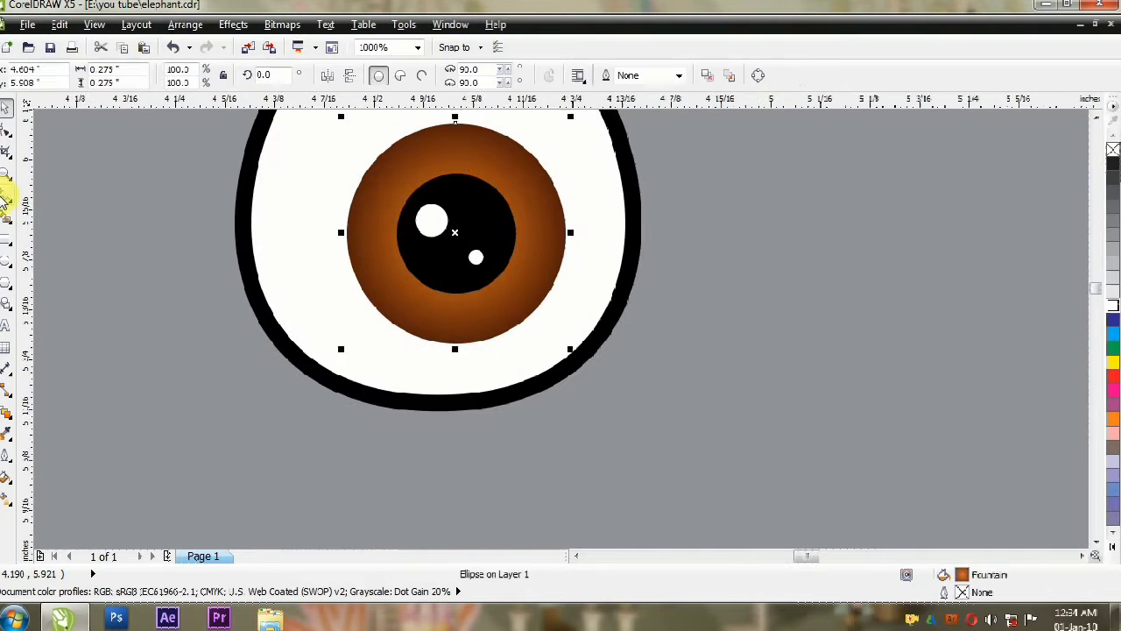
Step: Draw a thin crescent along the iris edge beside the pupil, fill it white and remove its outline
left_click(6, 195)
left_click(458, 322)
double_click(383, 193)
left_click(458, 321)
left_click(5, 129)
left_click(6, 108)
left_click(1114, 305)
right_click(1113, 148)
scroll(409, 293, "down", 1)
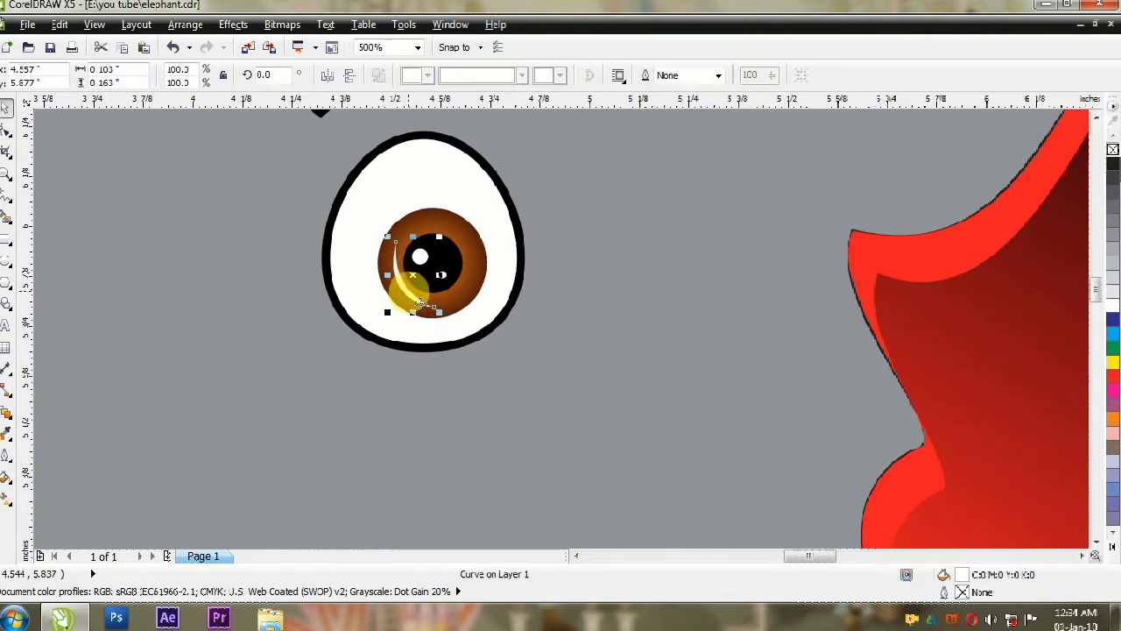
Step: Apply transparency to the white crescent highlight on the iris
left_click(7, 414)
left_click(5, 108)
scroll(694, 300, "down", 2)
Step: Select the iris, pupil and highlights together and reposition them slightly inside the eye
left_click(695, 300)
left_click(629, 286)
left_click(626, 289, "shift")
left_click(631, 294, "shift")
left_click(619, 296, "shift")
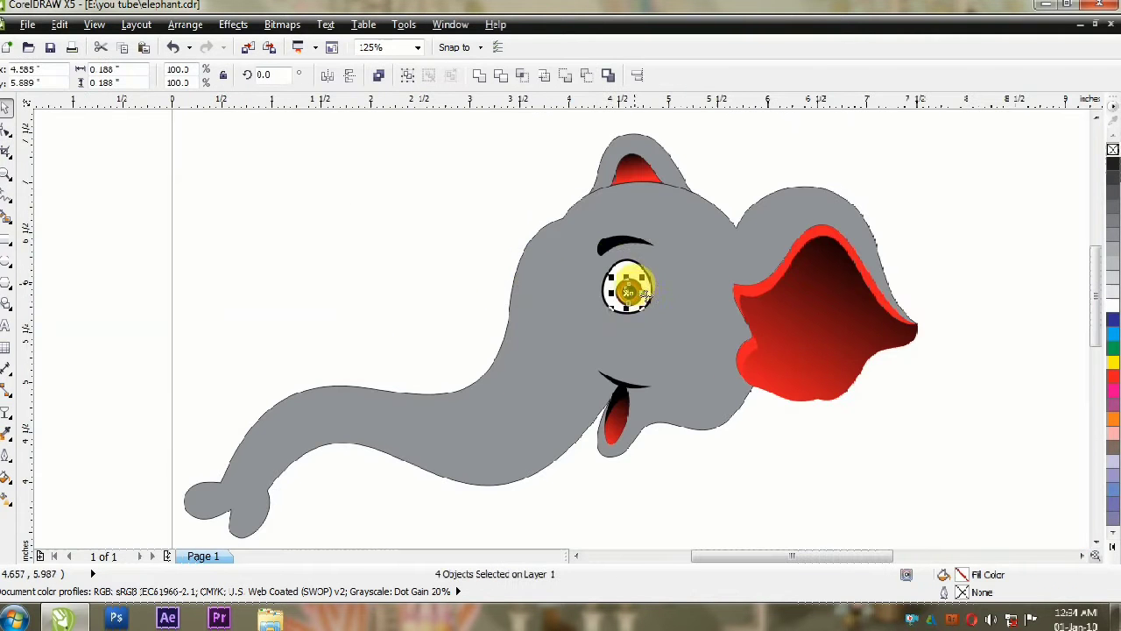
scroll(654, 274, "up", 2)
left_click_drag(616, 287, 631, 280)
scroll(381, 232, "down", 2)
left_click(300, 192)
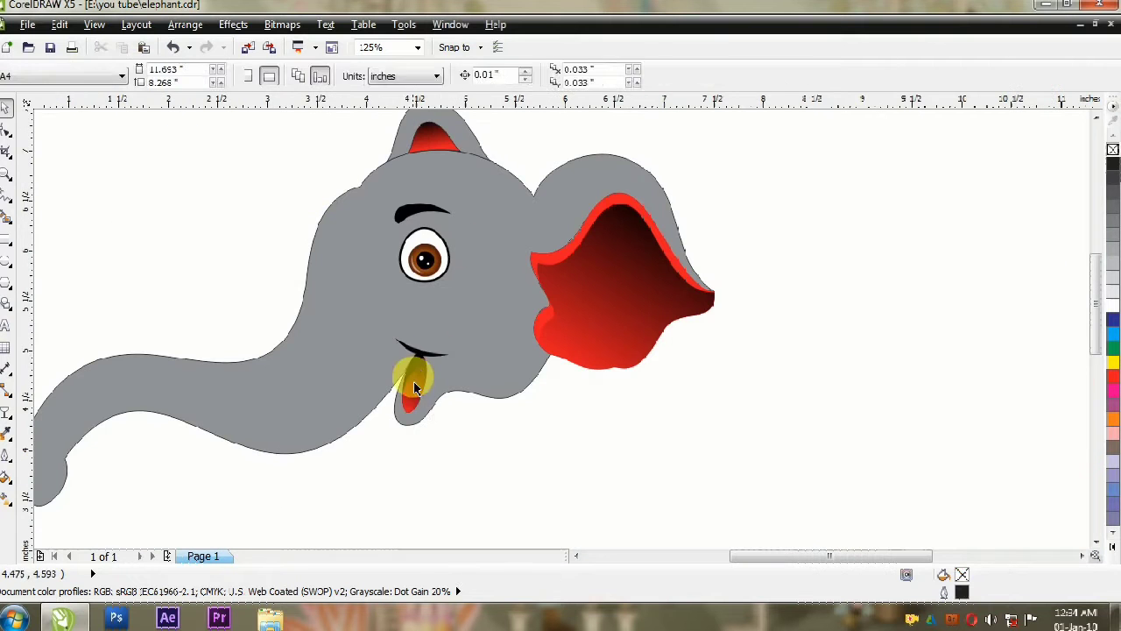
Step: Add a thin black curved crease between the eyebrow and the eye and nudge it into place
left_click(475, 288)
left_click_drag(419, 223, 421, 222)
left_click(176, 249)
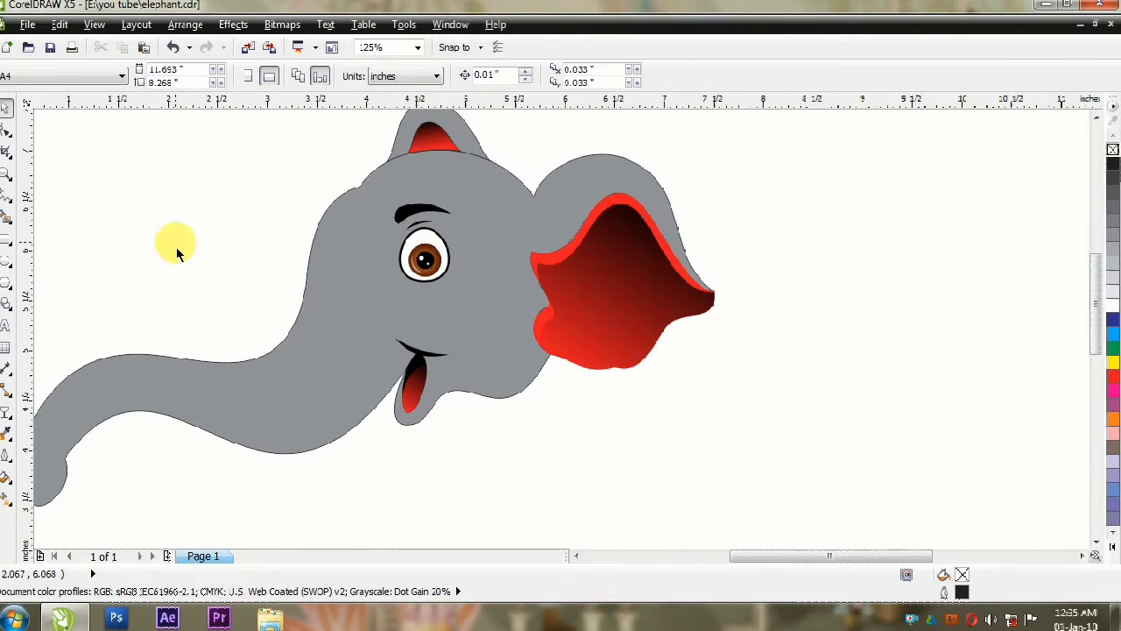
Step: Thicken the black outline of the elephant's head and trunk
scroll(372, 213, "down", 1)
left_click(329, 315)
double_click(962, 592)
left_click(466, 212)
left_click(438, 266)
left_click(544, 440)
key("F12")
left_click(540, 441)
Step: Thicken the black outline of the small far ear on top of the head
left_click(390, 170)
key("F12")
left_click(462, 213)
left_click(540, 441)
key("F12")
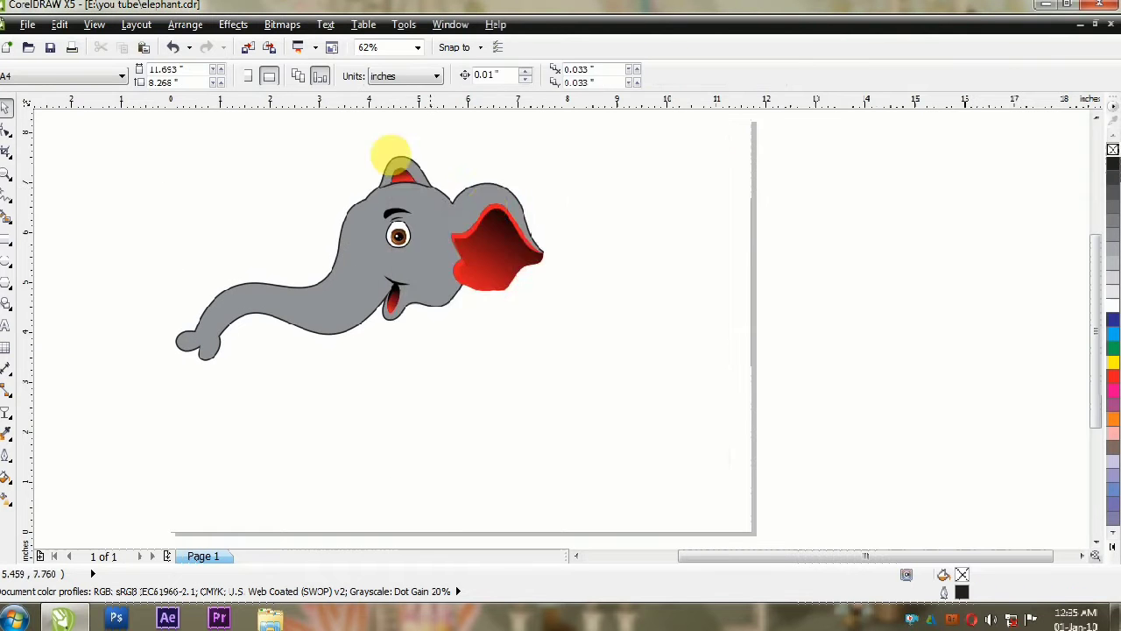
Step: Shape a short curved crease line running down from the notch between the head and the near ear
scroll(393, 155, "up", 2)
scroll(470, 250, "up", 1)
left_click(555, 238)
key("F10")
scroll(551, 317, "up", 1)
left_click_drag(571, 235, 531, 296)
Step: Set the outline width of the ear crease line to 3 pt
double_click(961, 593)
double_click(440, 213)
type("4")
left_click(541, 442)
key("space")
double_click(962, 593)
type("3")
left_click(541, 442)
double_click(962, 594)
left_click(540, 441)
Step: Convert the crease's outline to an object and shift its upper end node onto the ear outline
left_click(184, 25)
left_click(271, 345)
key("F10")
scroll(607, 136, "up", 2)
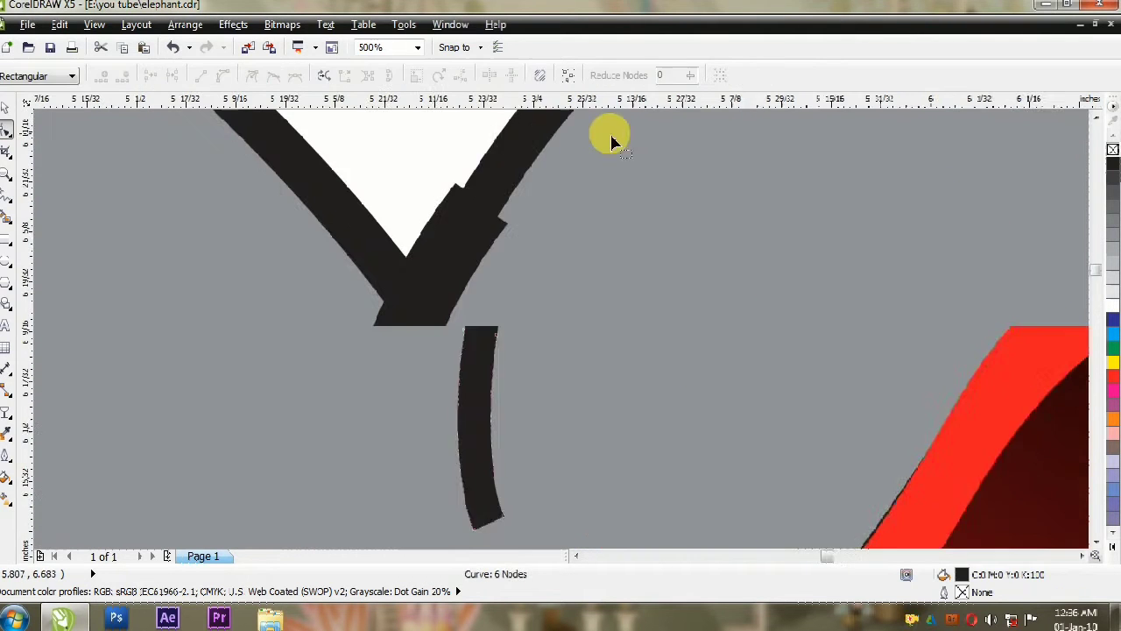
left_click_drag(454, 184, 465, 185)
scroll(456, 368, "down", 2)
scroll(399, 459, "up", 1)
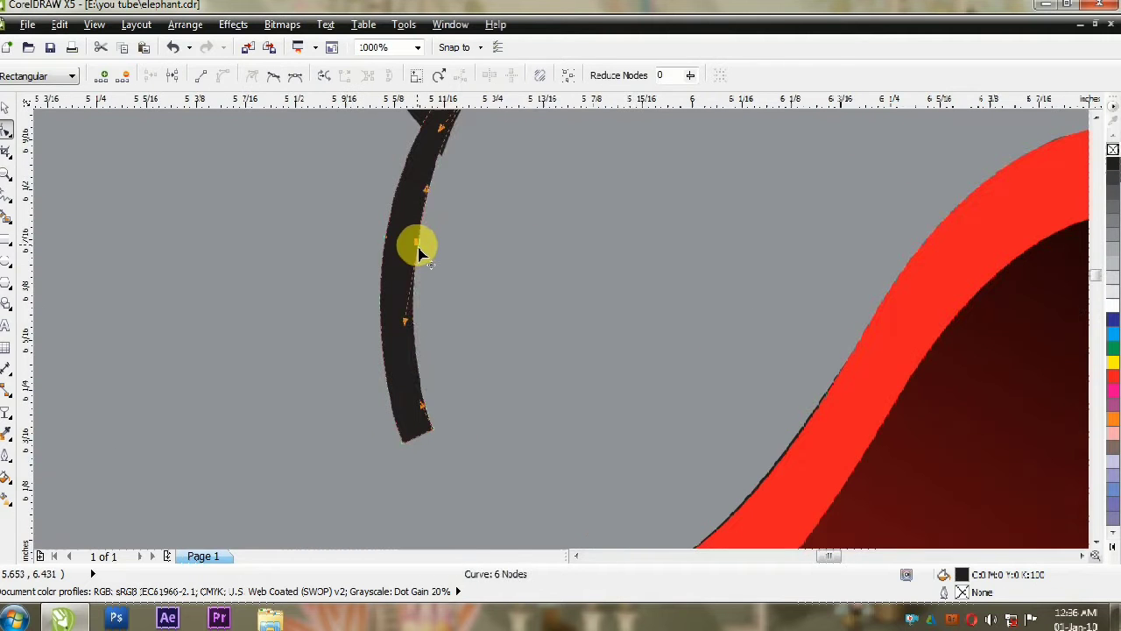
Step: Delete surplus nodes from the ear crease so its lower end tapers to a point
key("Delete")
left_click(386, 237)
key("Delete")
scroll(382, 347, "down", 1)
left_click(406, 392)
key("Delete")
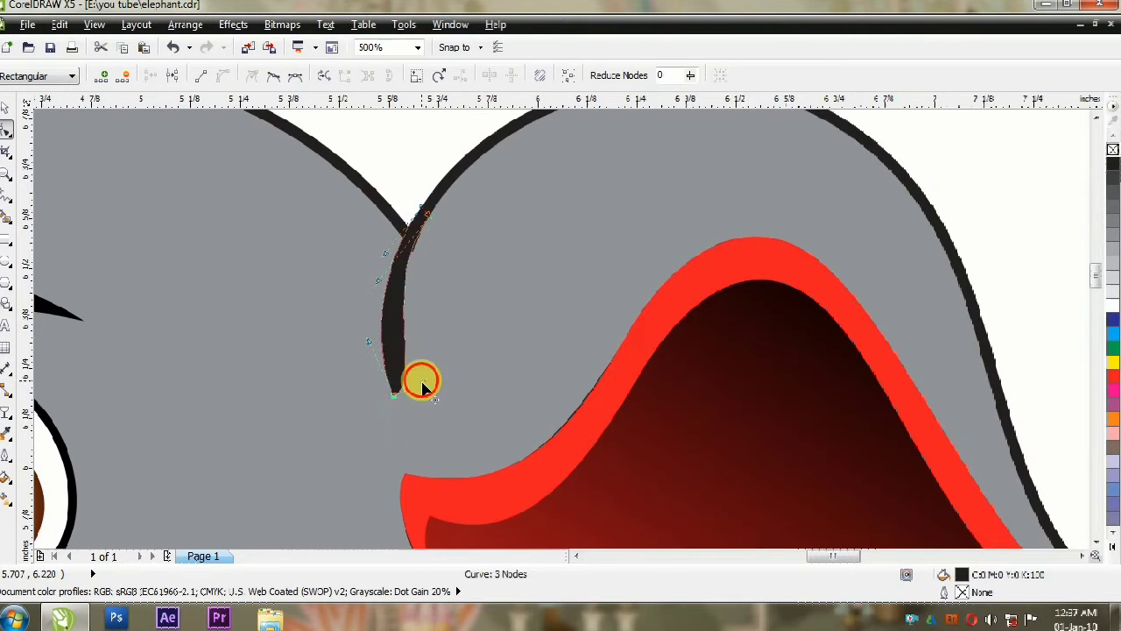
Step: Undo the last crease edit and reposition the node on the crease's inner edge
key("ctrl+z")
scroll(399, 394, "up", 1)
scroll(356, 395, "down", 1)
scroll(395, 242, "up", 2)
left_click_drag(408, 346, 371, 326)
double_click(358, 317)
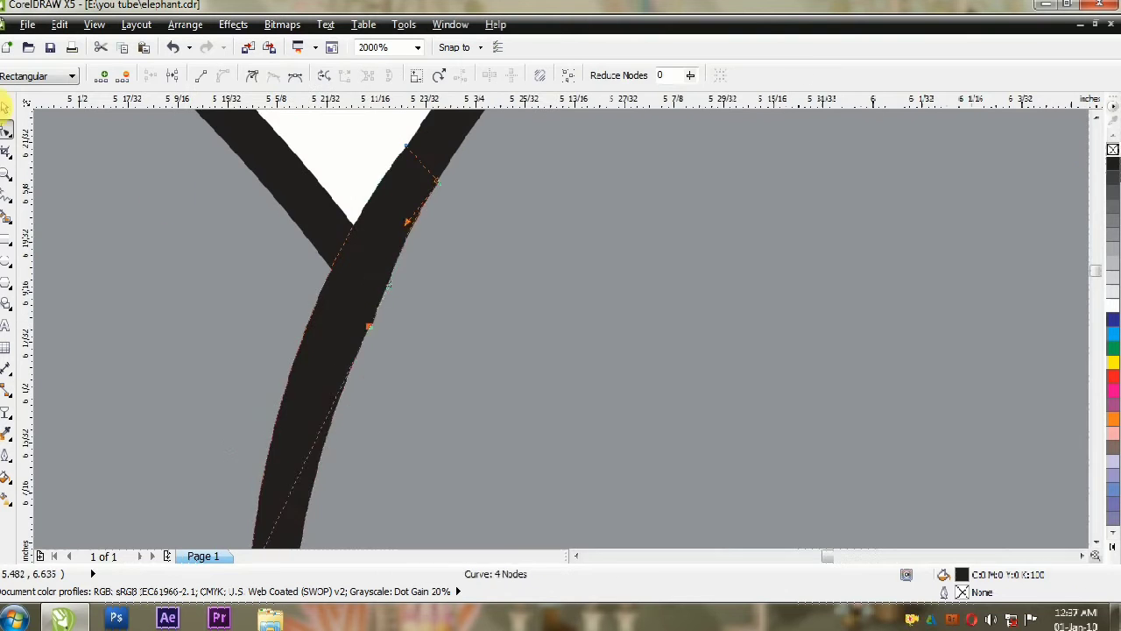
Step: Adjust the crease's edge nodes to even out its curve below the notch
left_click(5, 108)
scroll(197, 202, "down", 2)
left_click(6, 129)
left_click_drag(223, 376, 228, 375)
scroll(236, 231, "up", 3)
mouse_move(318, 216)
left_mouse_down()
mouse_move(272, 271)
mouse_move(309, 252)
left_mouse_up()
Step: Align the crease's upper end nodes with both edges of the ear outline
scroll(285, 298, "down", 1)
left_click(288, 280)
scroll(288, 282, "down", 1)
scroll(298, 281, "down", 1)
left_click(282, 269)
scroll(281, 271, "up", 3)
left_click_drag(310, 393, 322, 406)
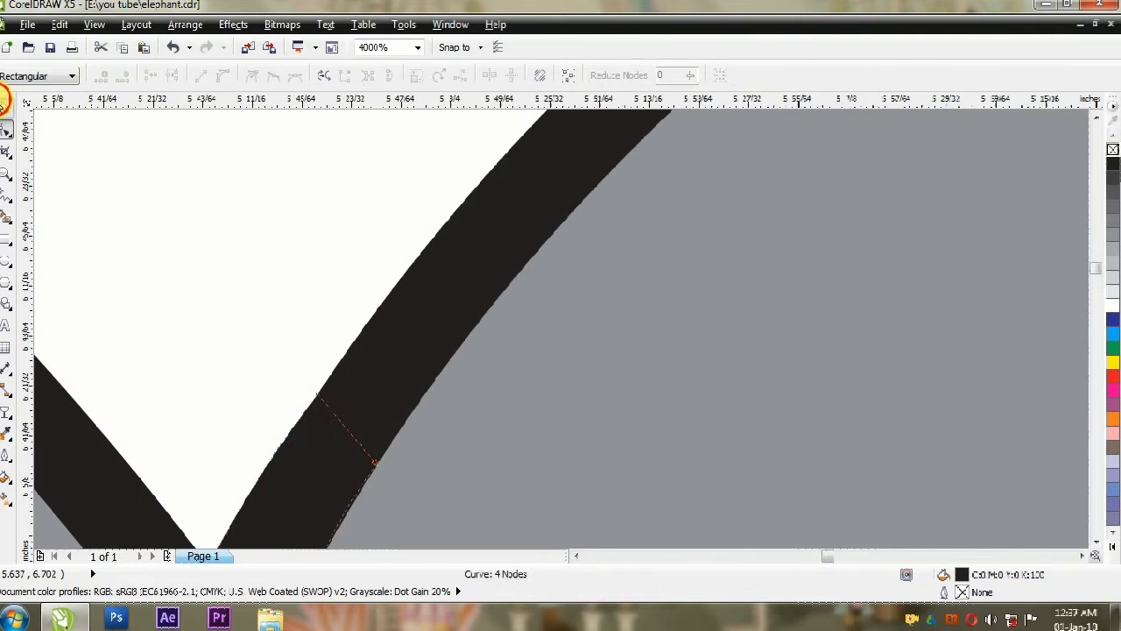
Step: Select the whole elephant drawing, scale it down slightly and reposition it on the page
left_click(6, 108)
left_click(331, 231)
scroll(332, 231, "down", 6)
scroll(258, 242, "up", 2)
scroll(514, 181, "down", 2)
key("ctrl+a")
left_click_drag(500, 254, 471, 259)
left_click_drag(619, 373, 536, 352)
left_click(247, 202)
scroll(557, 315, "up", 2)
Step: Draw a straight-segment outline of a bent front leg and foot below the head
key("F5")
left_click(357, 289)
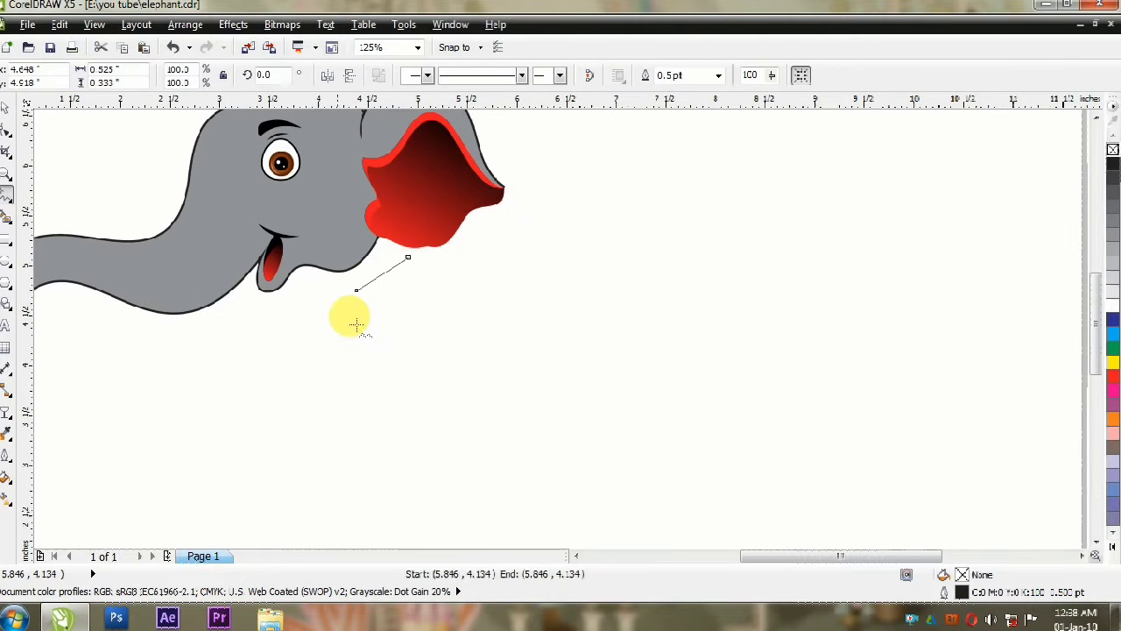
left_click(201, 510)
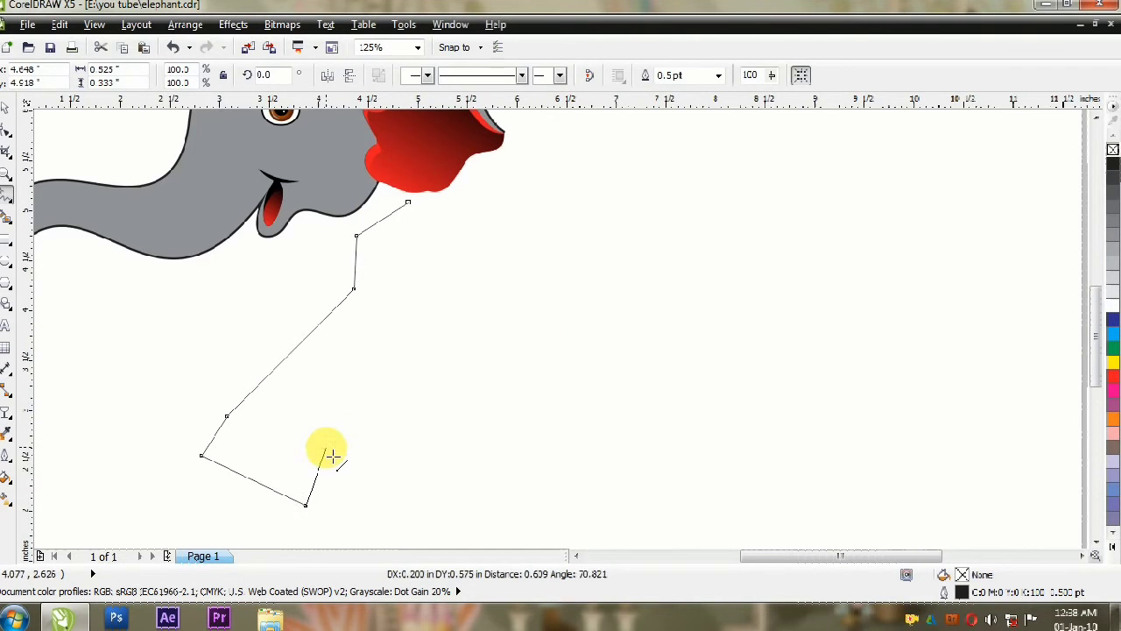
left_click(481, 234)
Step: Convert the leg outline's segments to curves and bend them into a rounded shoulder, knee and foot
key("F10")
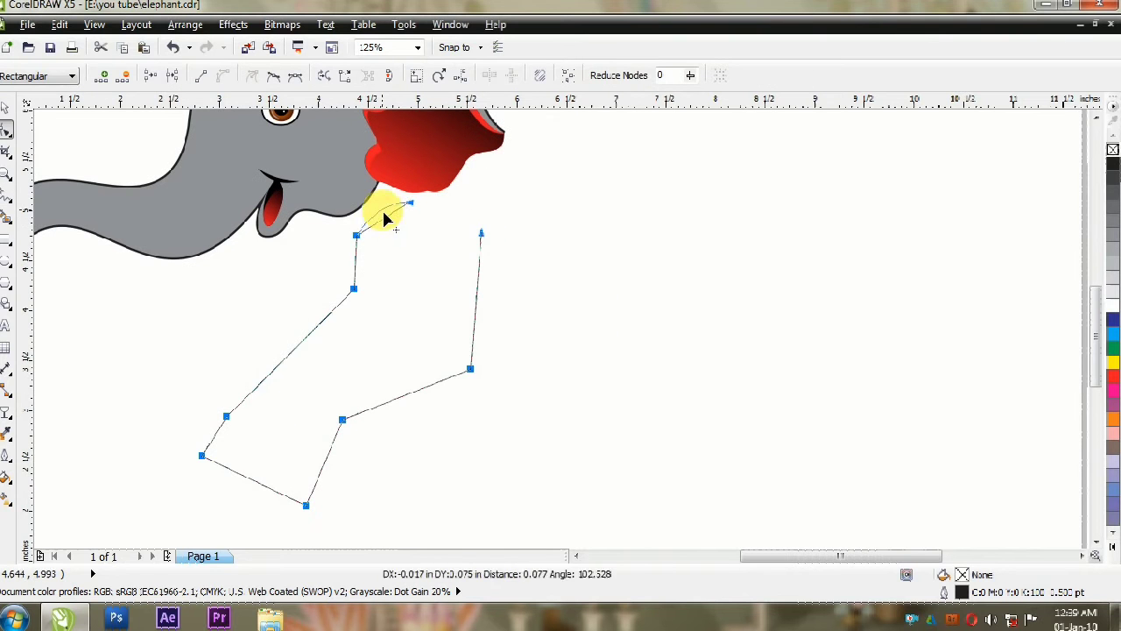
left_click_drag(354, 241, 416, 207)
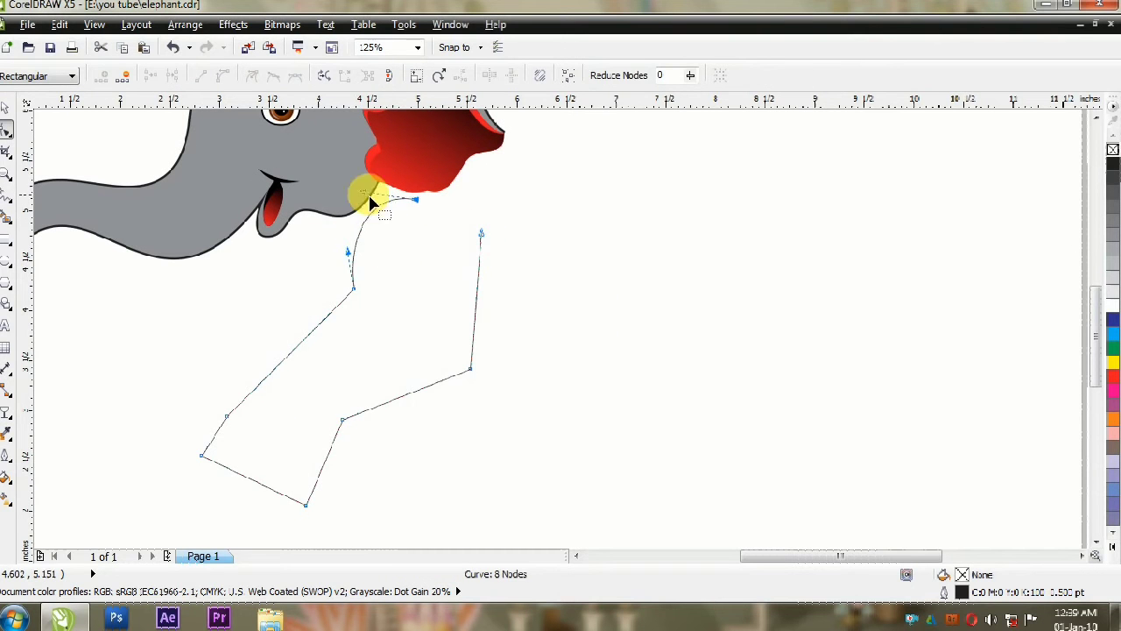
left_click_drag(326, 473, 311, 454)
double_click(266, 502)
double_click(306, 469)
left_click(305, 506)
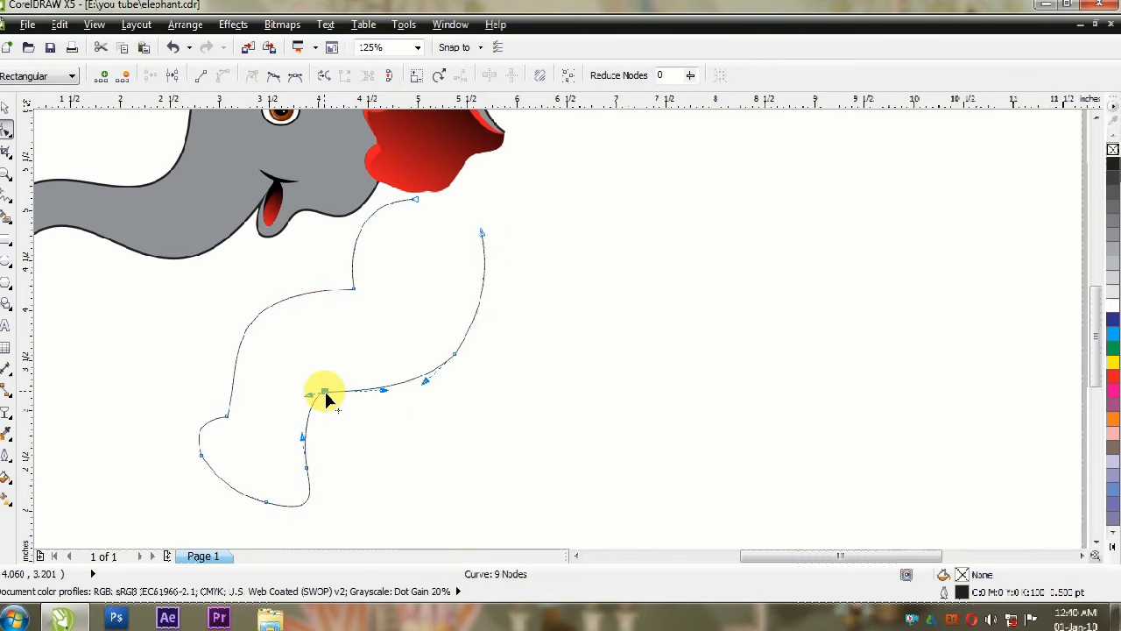
Step: Refine the nodes and handles behind the ankle and along the underside of the leg
left_click_drag(340, 391, 385, 358)
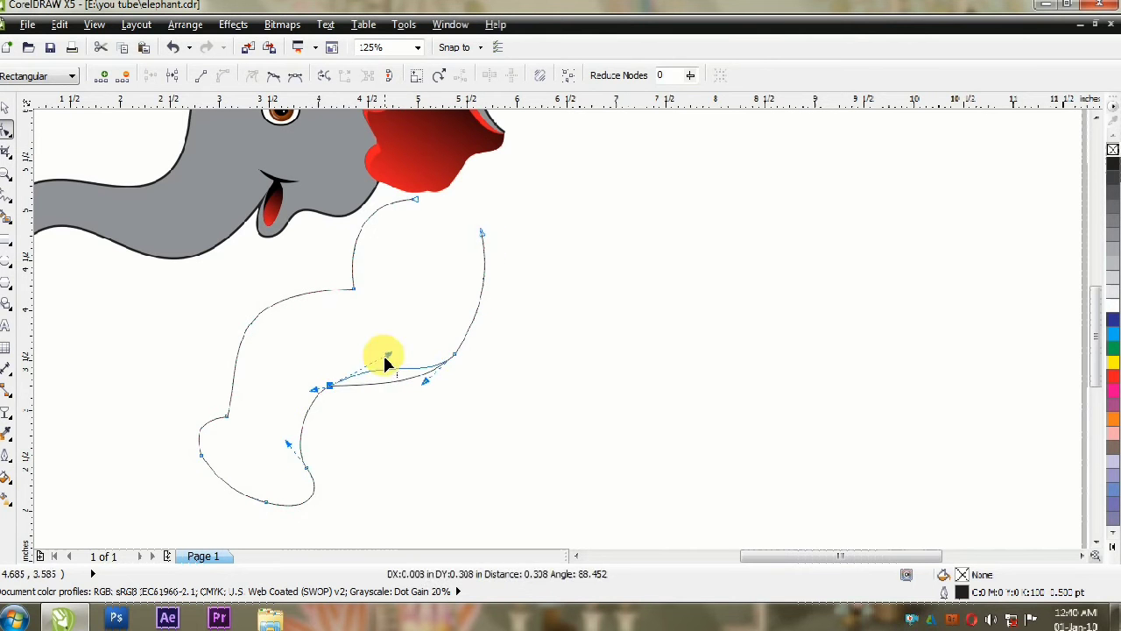
left_click_drag(321, 391, 313, 389)
left_click_drag(426, 381, 415, 400)
left_click(216, 468)
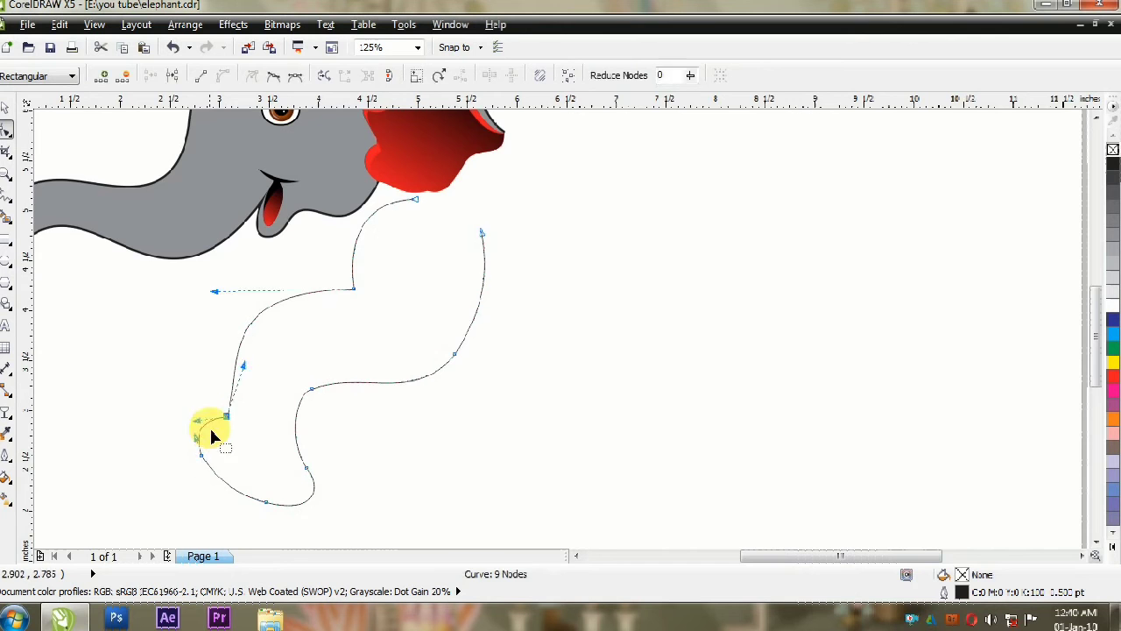
scroll(283, 496, "down", 1)
scroll(340, 385, "up", 1)
scroll(340, 386, "down", 1)
scroll(377, 344, "up", 1)
Step: Close the leg outline with a segment across its upper end and bow that segment into a curve
key("F5")
left_click(386, 383)
left_click(317, 349)
key("F10")
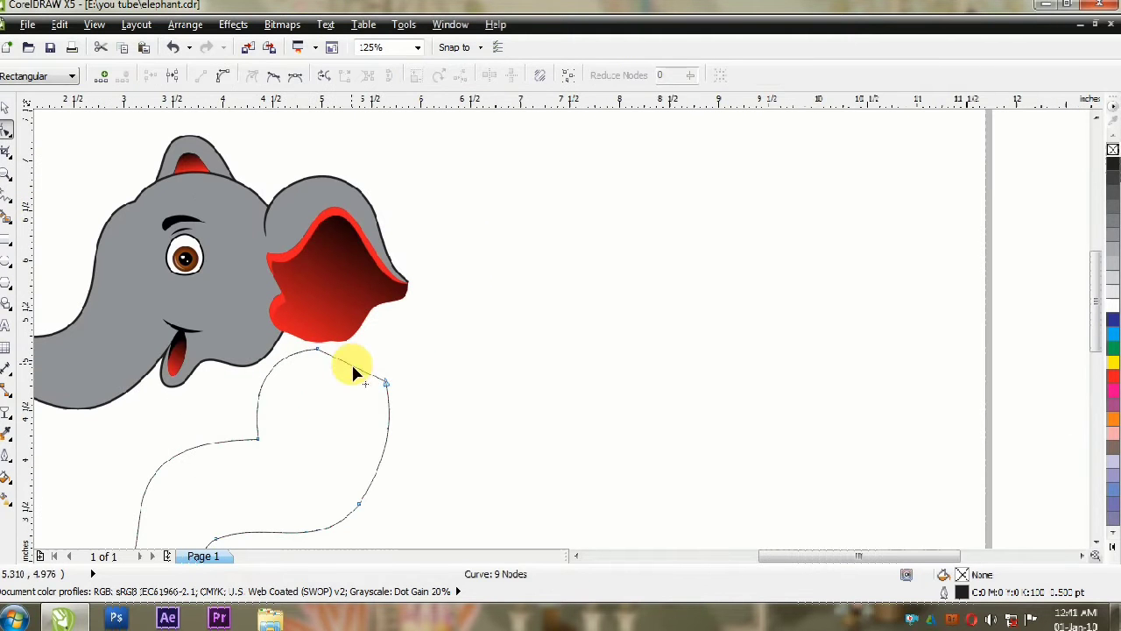
left_click(222, 77)
left_click_drag(353, 367, 362, 355)
Step: Fill the closed leg shape with 50% black grey
key("space")
left_click(283, 473)
left_click(1113, 234)
scroll(580, 254, "down", 1)
scroll(371, 325, "up", 1)
Step: Set the leg's outline width to 3 pt
double_click(962, 592)
left_click(567, 410)
left_click(541, 442)
scroll(460, 296, "up", 1)
double_click(962, 592)
double_click(438, 213)
type("3")
left_click(541, 442)
Step: Nudge a node on the leg outline to refine its contour
left_click(6, 130)
left_click_drag(612, 366, 618, 371)
scroll(628, 505, "up", 1)
Step: Place a copy of the black curved crease on the knee of the leg
left_click(6, 108)
scroll(397, 319, "down", 1)
left_click(458, 215)
left_click_drag(458, 215, 438, 307)
scroll(420, 282, "up", 2)
left_click(399, 271)
left_click(5, 129)
left_click(6, 108)
Step: Position the black creases across the front of the knee, clipped inside the leg shape
left_click_drag(388, 274, 493, 330)
left_click(676, 351, "ctrl")
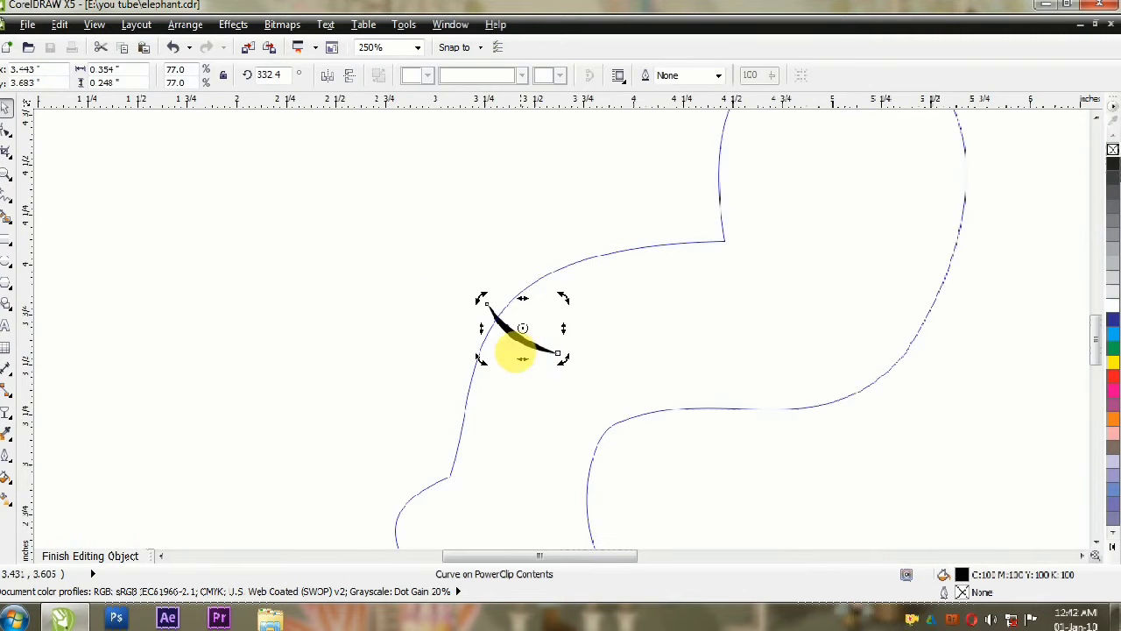
left_click_drag(585, 271, 590, 339)
left_click(332, 292, "ctrl")
scroll(333, 294, "down", 1)
Step: Draw an oval toenail at the front of the foot and convert it to curves
left_click(5, 261)
mouse_move(318, 257)
left_mouse_down()
mouse_move(346, 318)
mouse_move(376, 319)
mouse_move(403, 343)
left_mouse_up()
left_click(5, 108)
scroll(273, 318, "up", 1)
key("ctrl+q")
Step: Duplicate the toenail oval and place the copy beside the first along the foot's lower edge
left_click(6, 129)
left_click(6, 108)
left_click_drag(417, 270, 514, 361)
right_click(511, 362)
left_click(512, 363)
Step: Reposition the middle toenail and reshape its nodes into a wider curve along the sole
left_click_drag(446, 282, 193, 357)
left_click(6, 129)
left_click(5, 107)
left_click_drag(510, 364, 472, 387)
left_click_drag(540, 386, 606, 387)
left_click(5, 130)
left_click_drag(559, 333, 553, 304)
left_click_drag(553, 304, 663, 325)
Step: Place a third toenail oval at the rear end of the foot's lower edge
key("space")
left_click(421, 265, "shift")
left_click_drag(618, 390, 615, 395)
left_click(458, 450)
left_click_drag(433, 264, 825, 443)
left_click(652, 392)
Step: Reshape the third toenail's nodes so it meets the middle toenail and the foot's rear edge
left_click(6, 129)
left_click_drag(632, 457, 624, 483)
left_click(685, 433)
left_click_drag(683, 431, 641, 474)
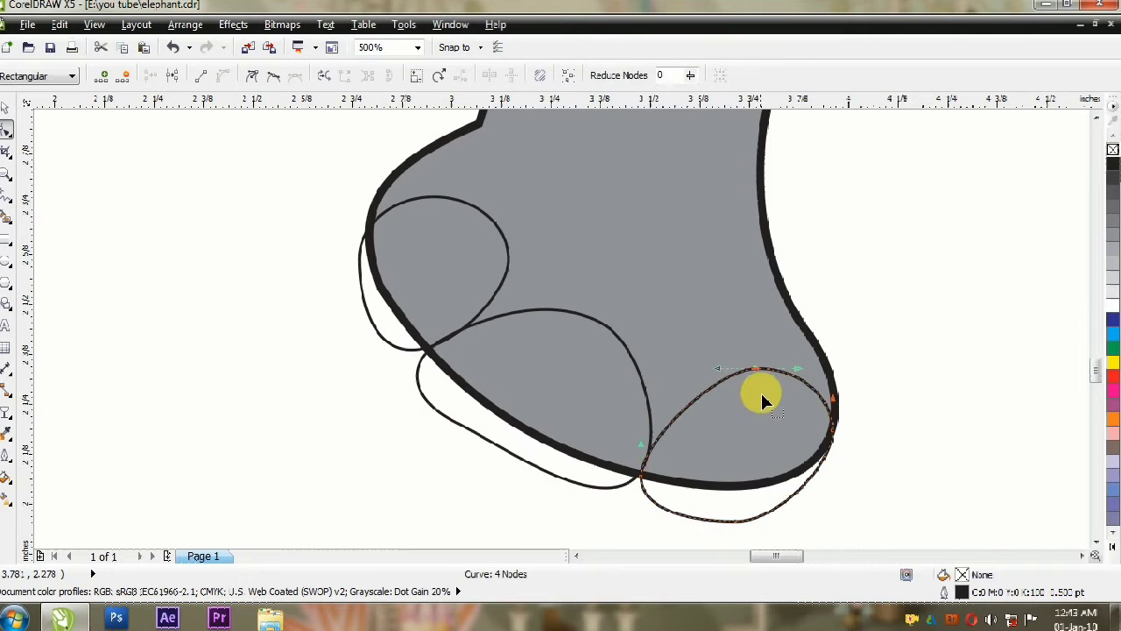
double_click(757, 368)
left_click_drag(832, 432, 834, 424)
Step: Clip the three grouped white toenails inside the leg shape and scale them to 105%
key("space")
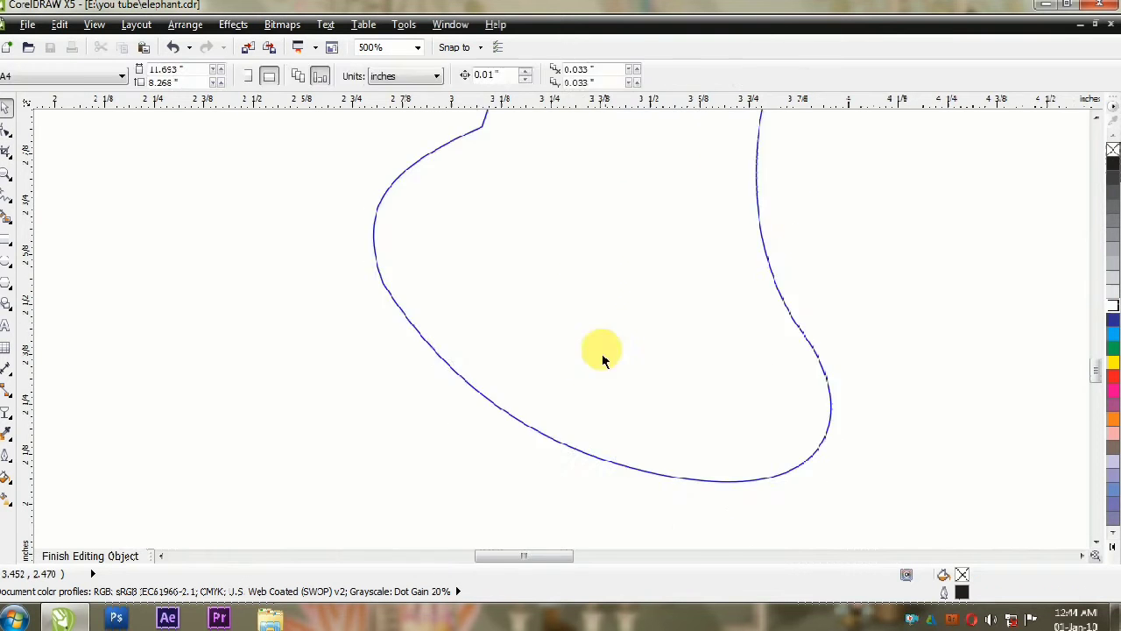
scroll(600, 351, "down", 5)
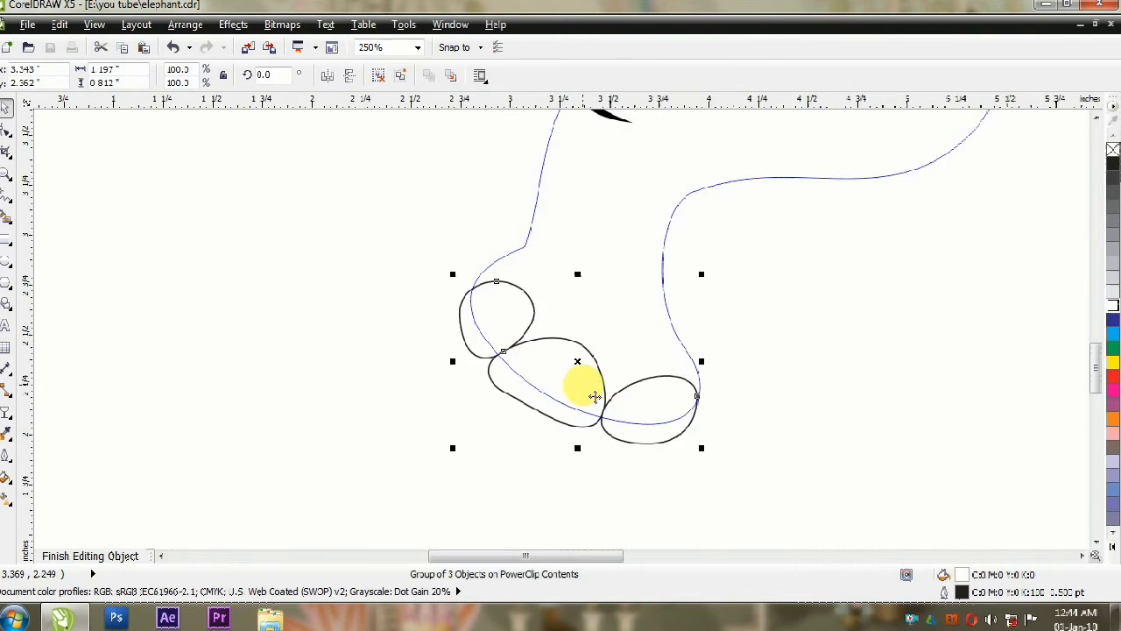
left_click(443, 266)
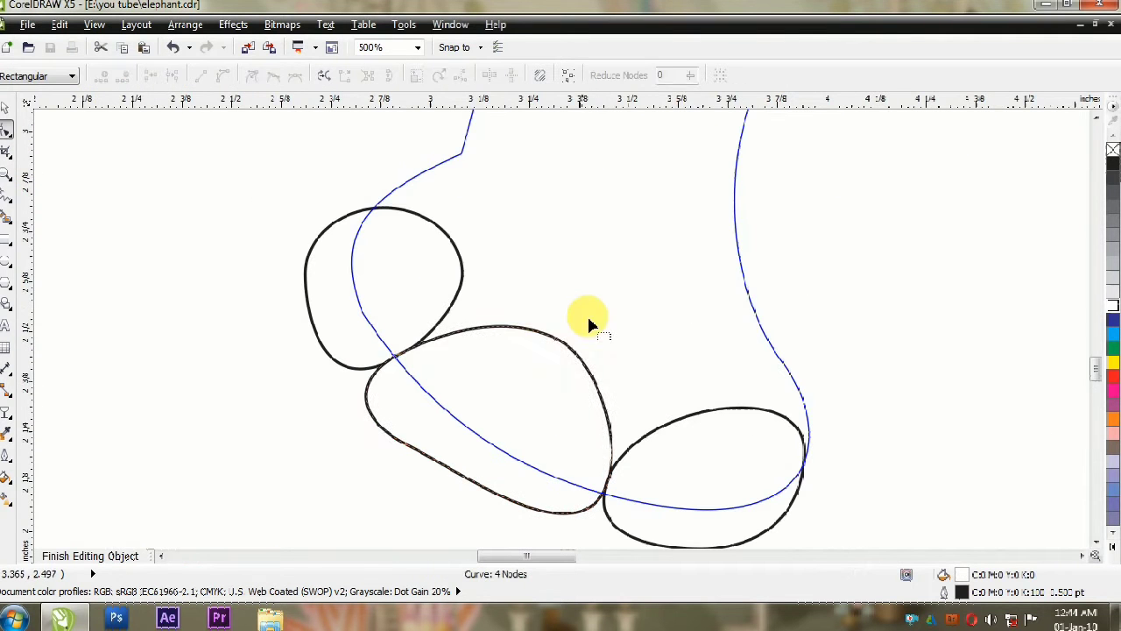
Step: Round out the upper curves of the middle and rear toenails within the clip and finish editing it
left_click(442, 336)
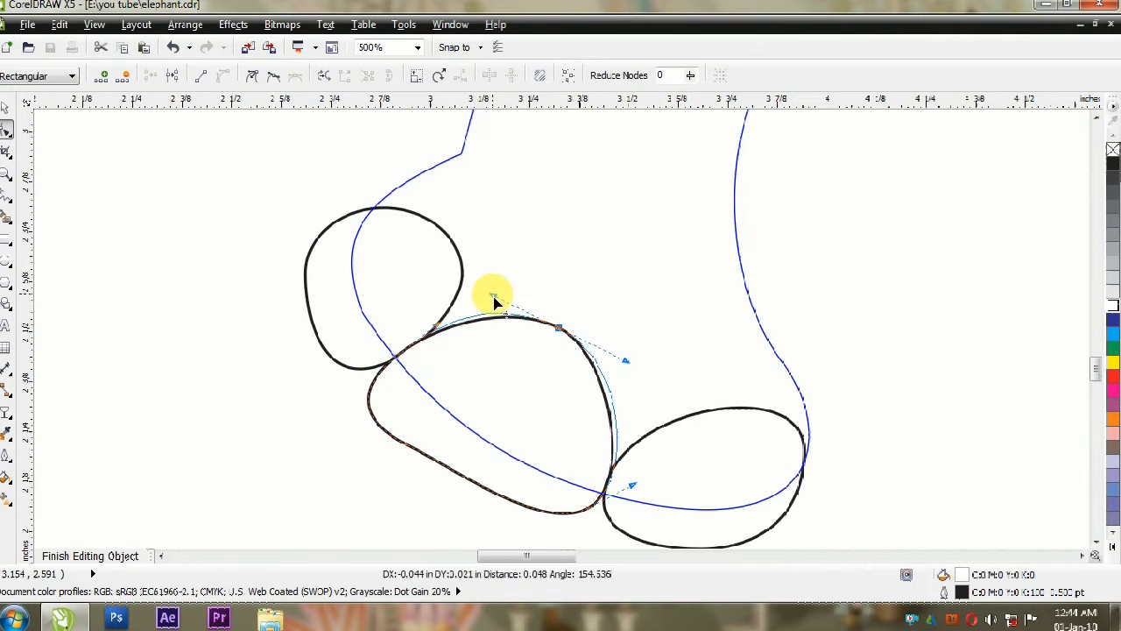
left_click(721, 410)
left_click(719, 398)
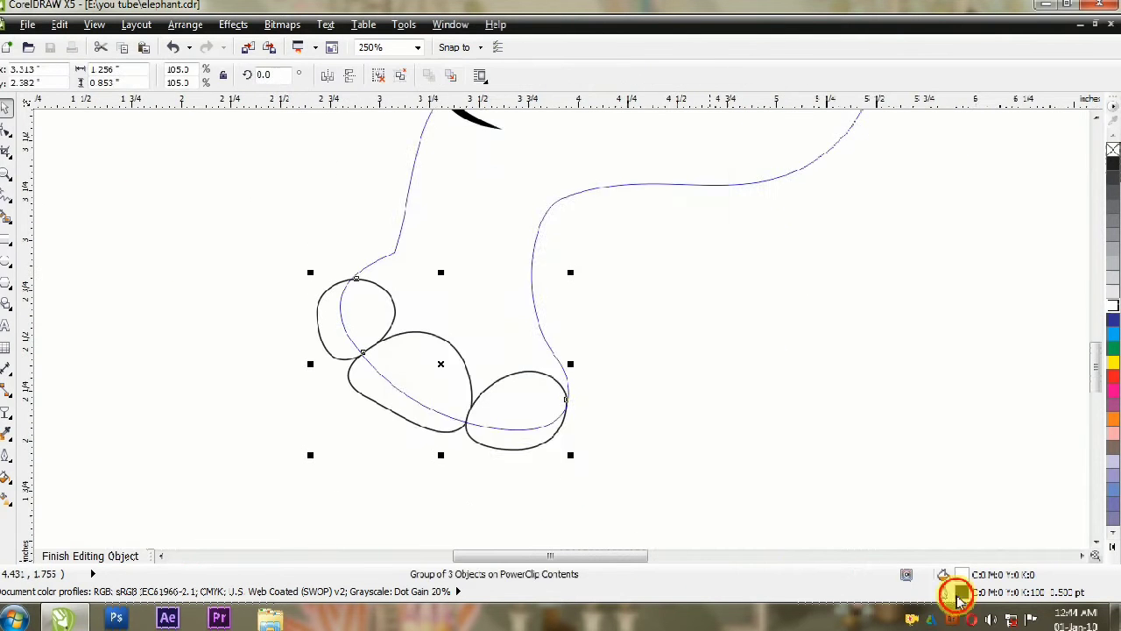
Step: Thicken the outlines of the three toenails on the front foot
double_click(961, 594)
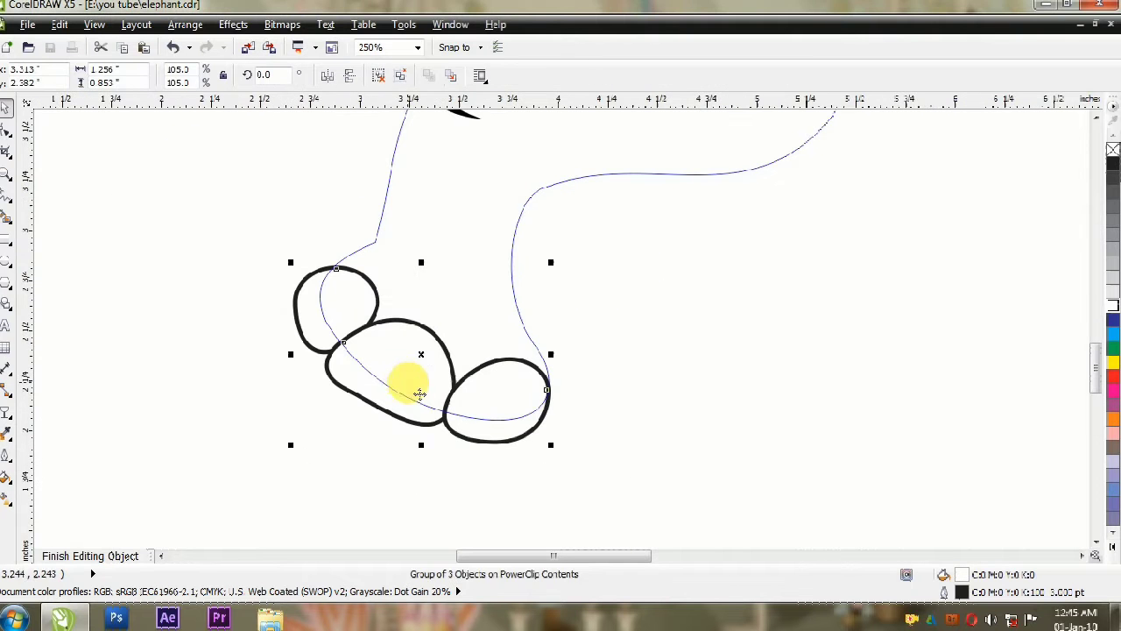
left_click(405, 408)
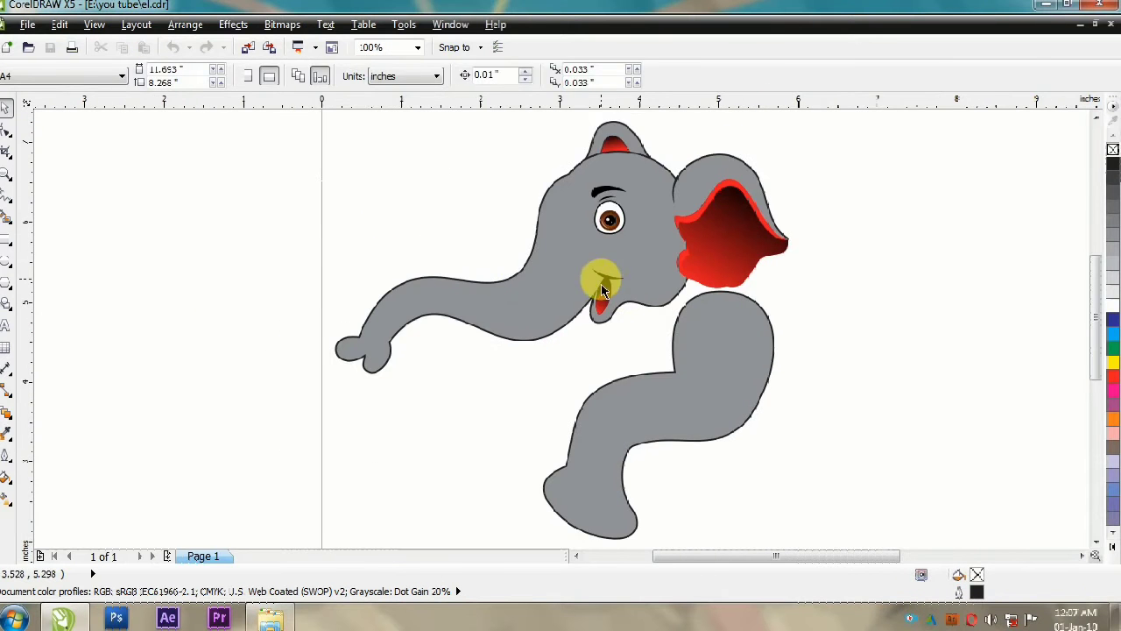
Step: Copy the mouth's crease stroke onto the front leg's knee as wrinkles
left_click(601, 286)
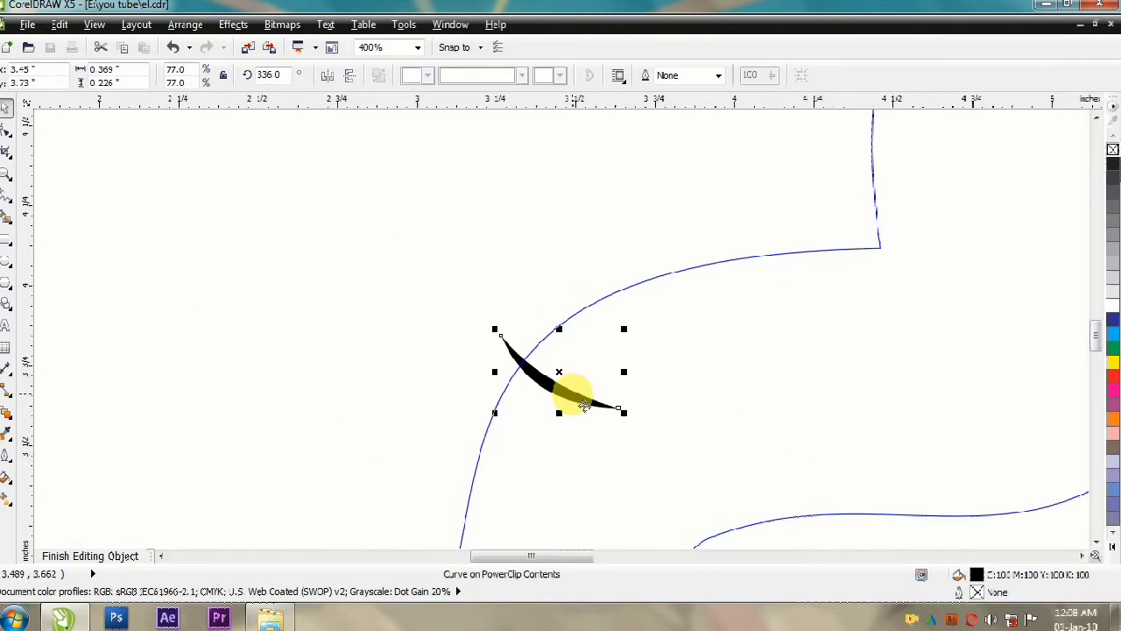
left_click(584, 405)
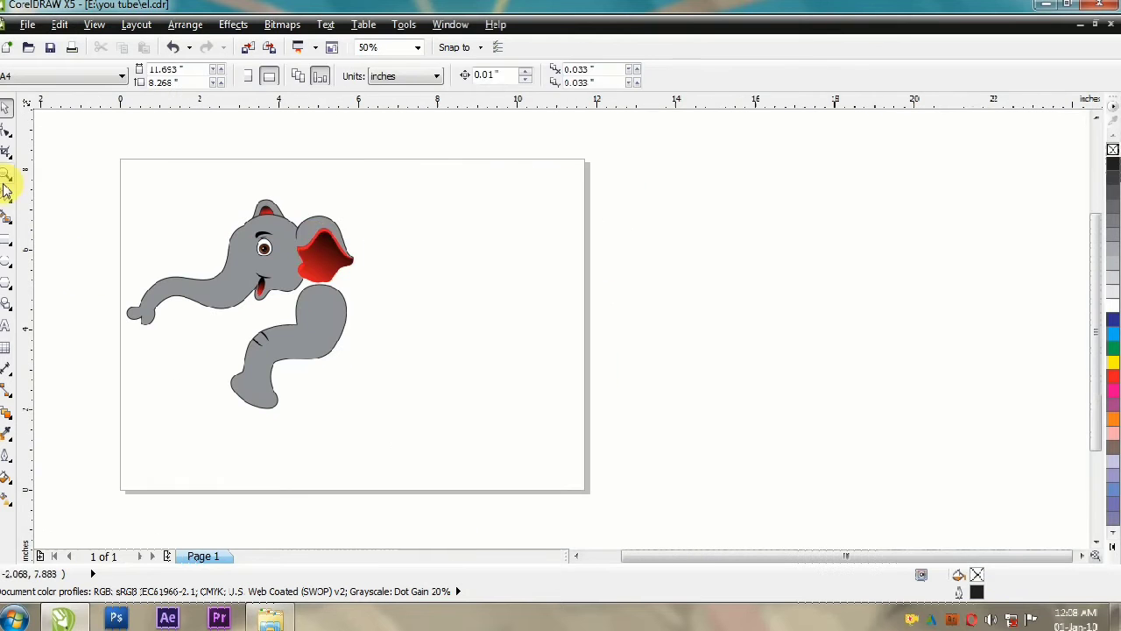
Step: Draw a closed straight-sided body outline with the Freehand tool, running from behind the ear around the rump to the front leg
left_click(7, 191)
left_click(330, 220)
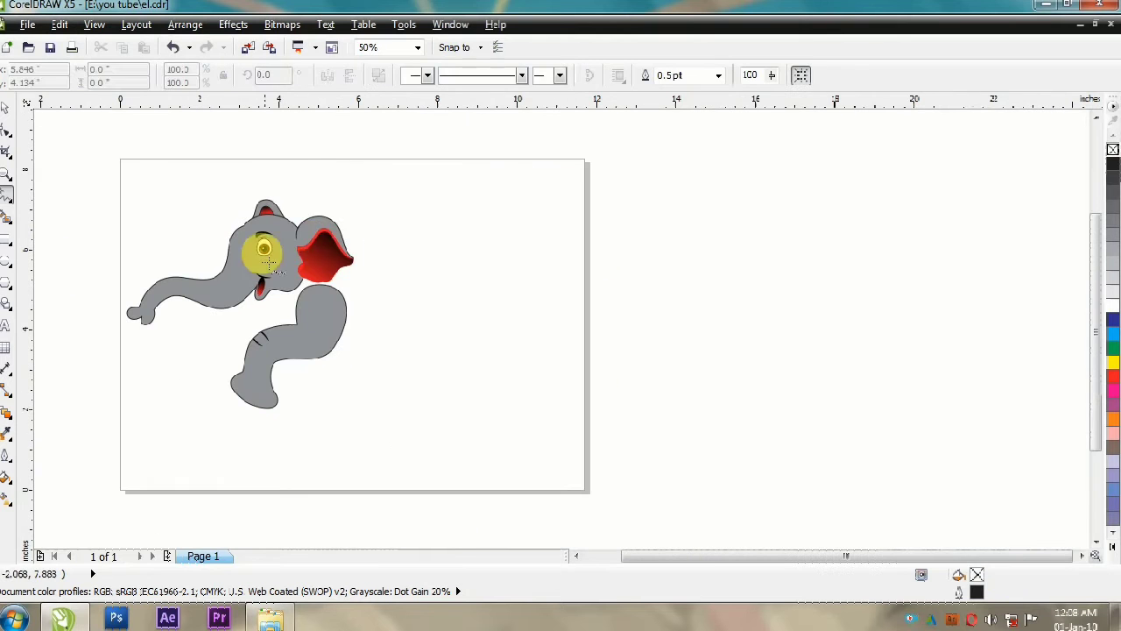
left_click(484, 203)
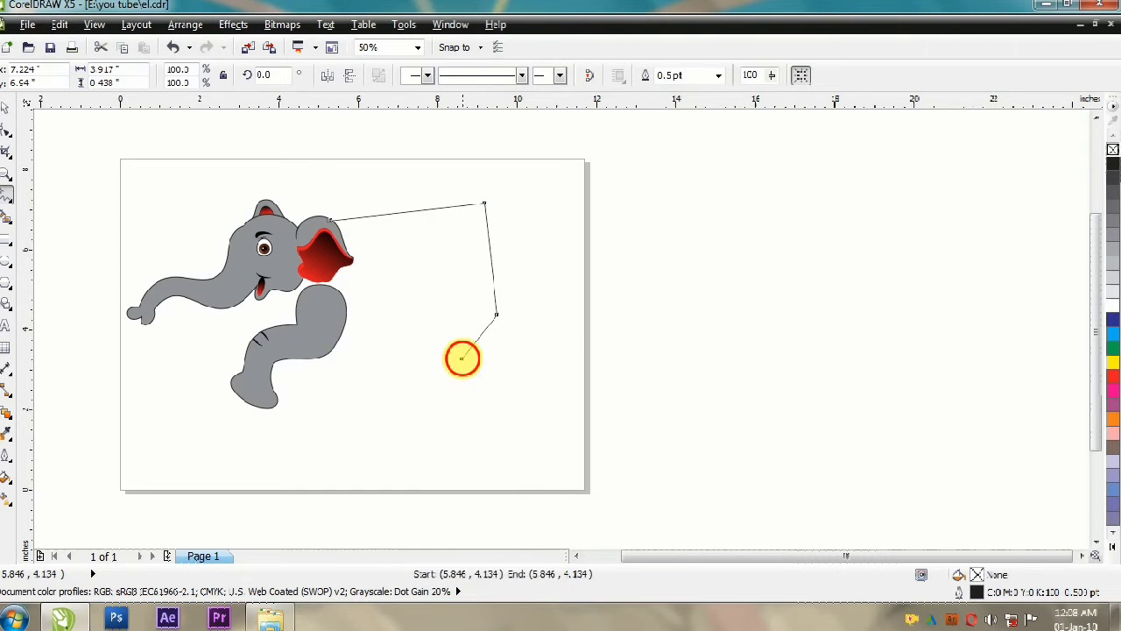
left_click(330, 333)
left_click(284, 264)
left_click(330, 220)
Step: Convert the body outline's segments to curves and bend its back, rump and belly into a large rounded shape
left_click(6, 130)
left_click_drag(237, 146, 518, 375)
left_click(223, 75)
left_click(484, 203)
left_click_drag(434, 209, 430, 176)
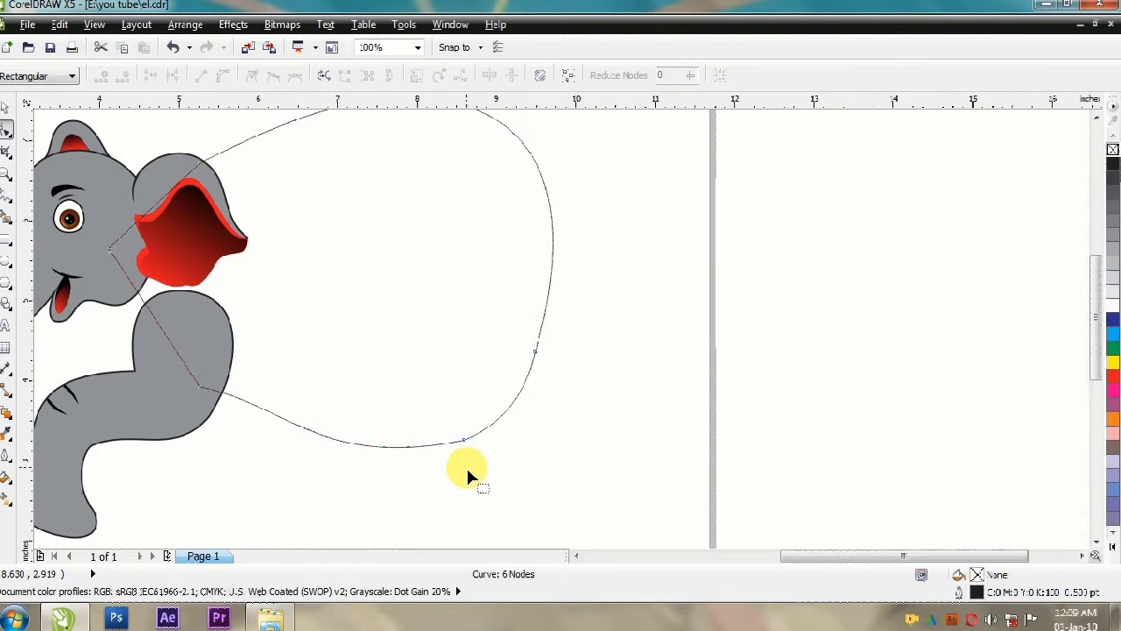
left_click(540, 351)
left_click_drag(566, 266, 561, 287)
left_click_drag(523, 403, 523, 390)
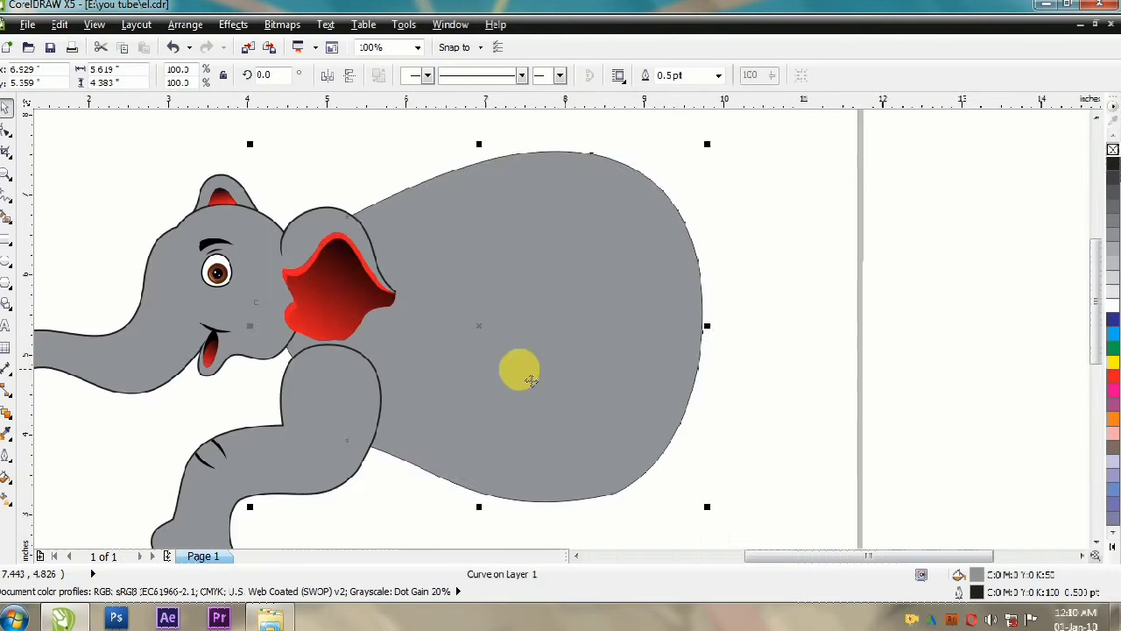
Step: Give the body a 3 pt black outline and K:50 grey fill behind the head and leg, and place a crease beside the front leg
key("F12")
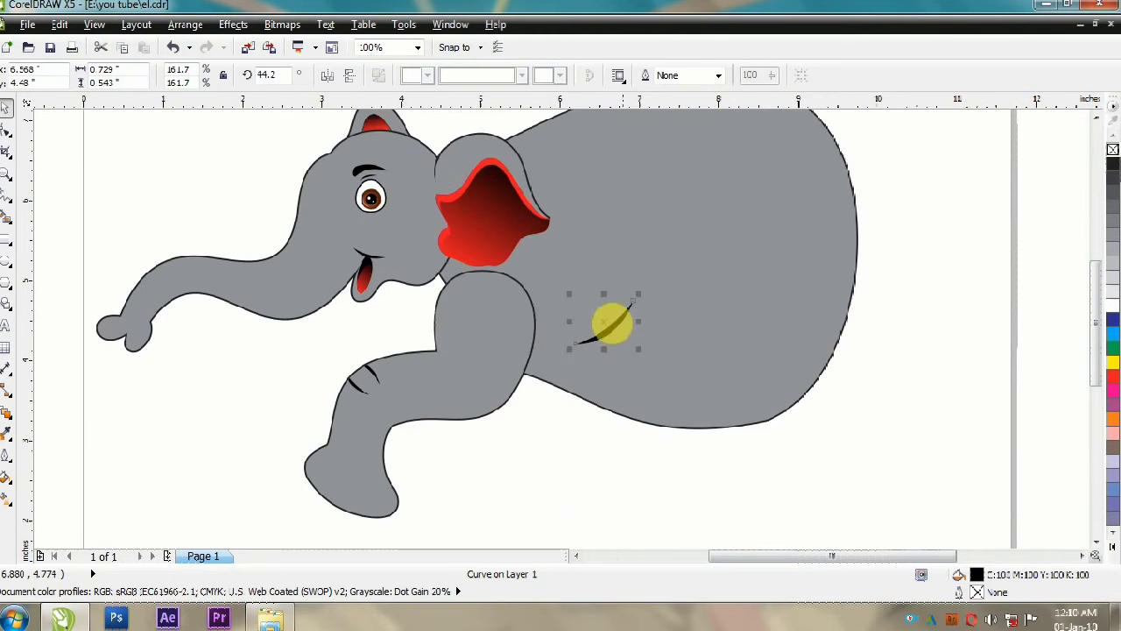
key("Escape")
Step: Draw a closed patch outline across the top and rear edge of the front leg's rounded shoulder
scroll(506, 316, "up", 2)
double_click(518, 212)
double_click(579, 288)
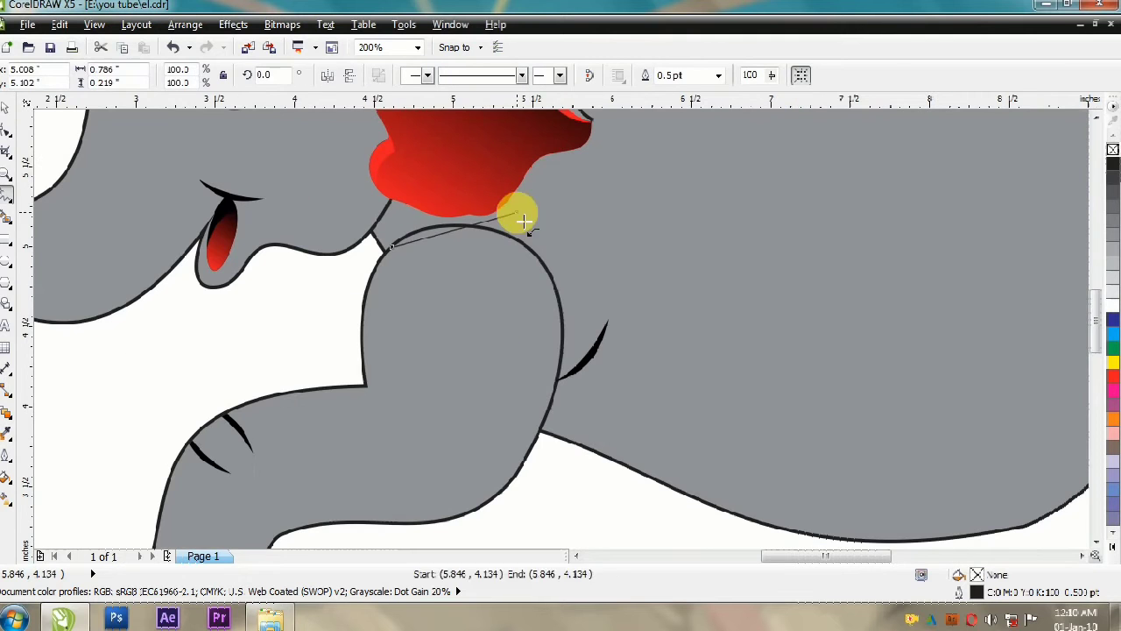
double_click(563, 322)
double_click(553, 380)
left_click(392, 248)
Step: Convert the shoulder patch's segments to curves and bend its edges around the top of the leg
key("F10")
left_click(221, 77)
scroll(334, 162, "up", 1)
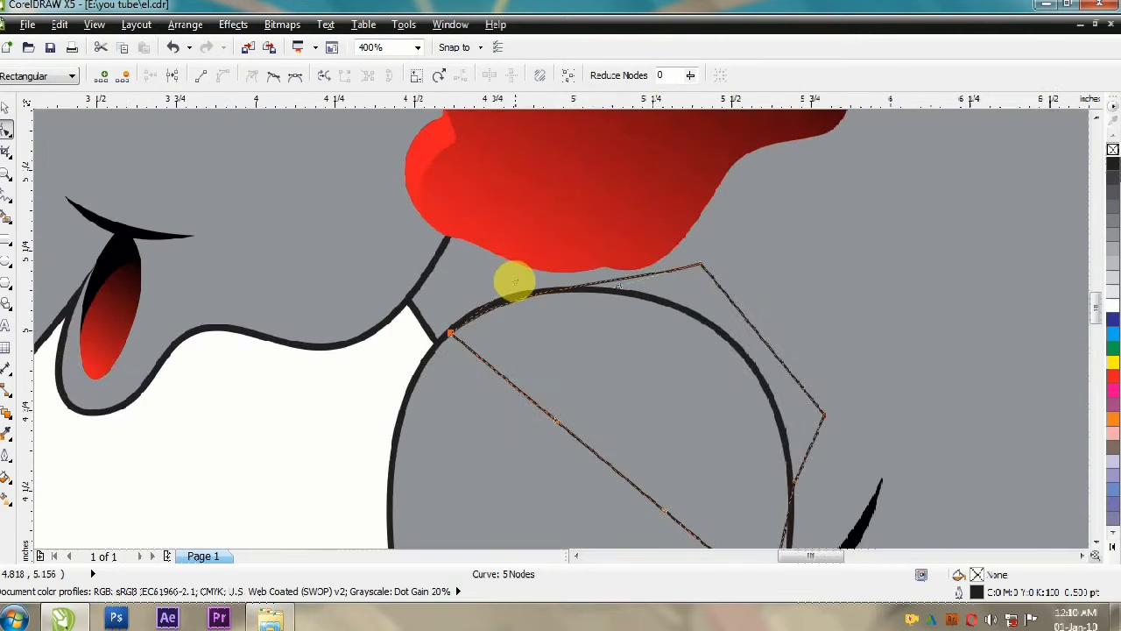
scroll(248, 186, "down", 1)
scroll(520, 394, "up", 1)
left_click_drag(516, 318, 518, 373)
scroll(466, 394, "down", 1)
Step: Remove the shoulder patch's outline and fill it grey so it blends the leg into the body
key("space")
right_click(1114, 150)
left_click(1113, 193)
scroll(462, 314, "down", 2)
scroll(470, 369, "up", 1)
left_click(479, 408)
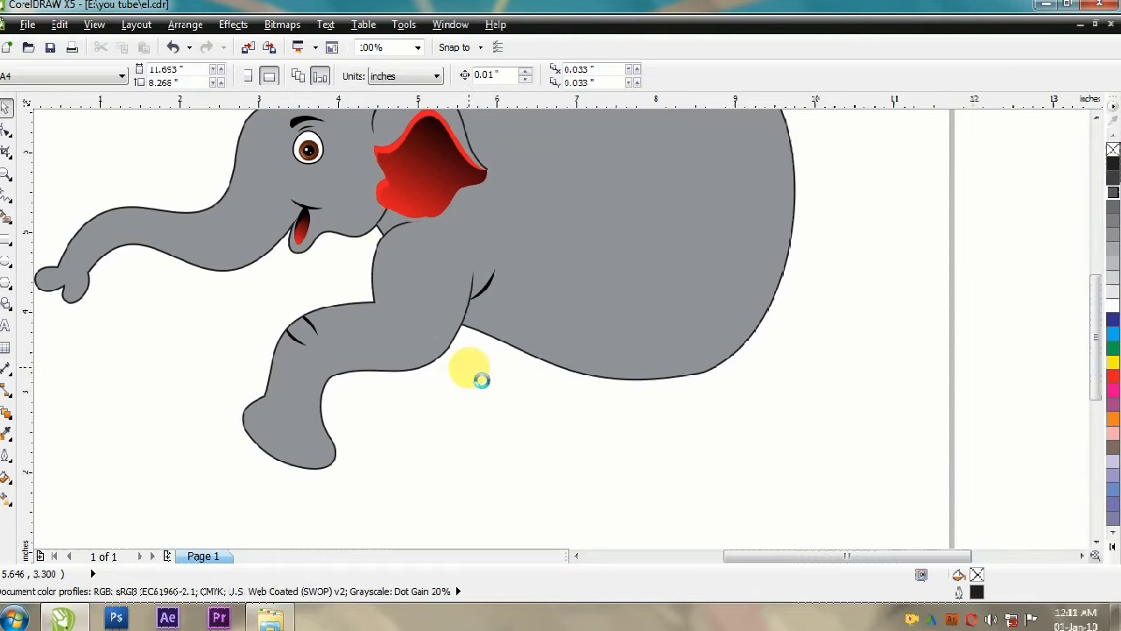
Step: Adjust the body's curve handles to smooth its back and upper rump
scroll(524, 325, "down", 1)
left_click(528, 306)
left_click(7, 129)
scroll(495, 175, "up", 1)
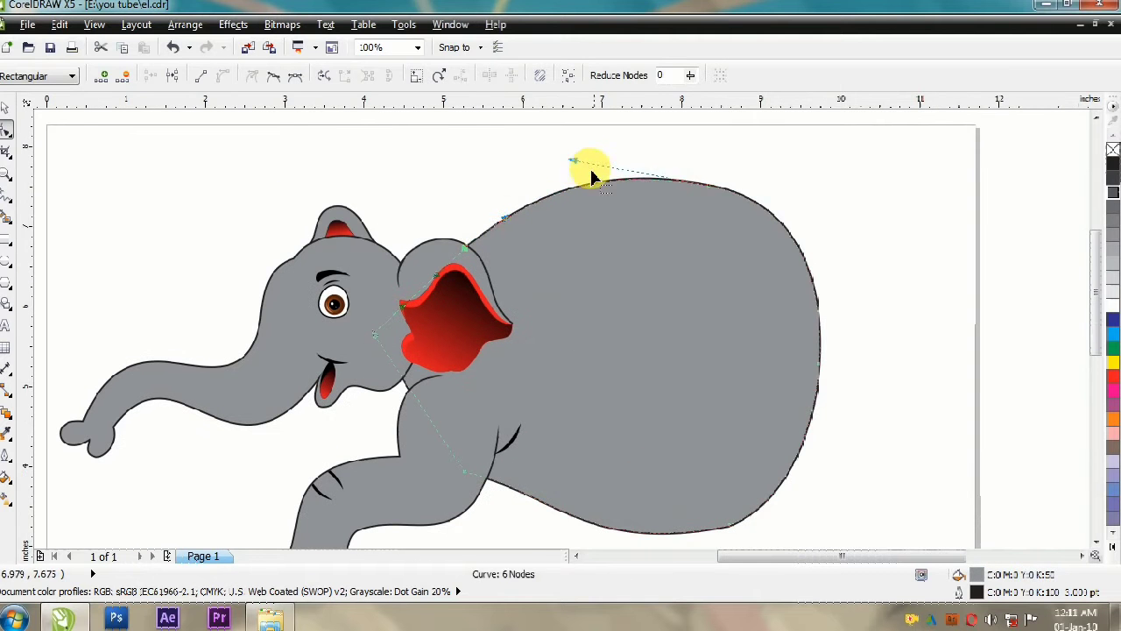
left_click_drag(601, 166, 600, 165)
mouse_move(804, 204)
left_mouse_down()
mouse_move(818, 220)
mouse_move(808, 208)
left_mouse_up()
scroll(708, 276, "down", 1)
scroll(776, 366, "up", 1)
Step: Refine the nodes and handles along the body's rear edge, adding a node to shape the rump
left_click(750, 274)
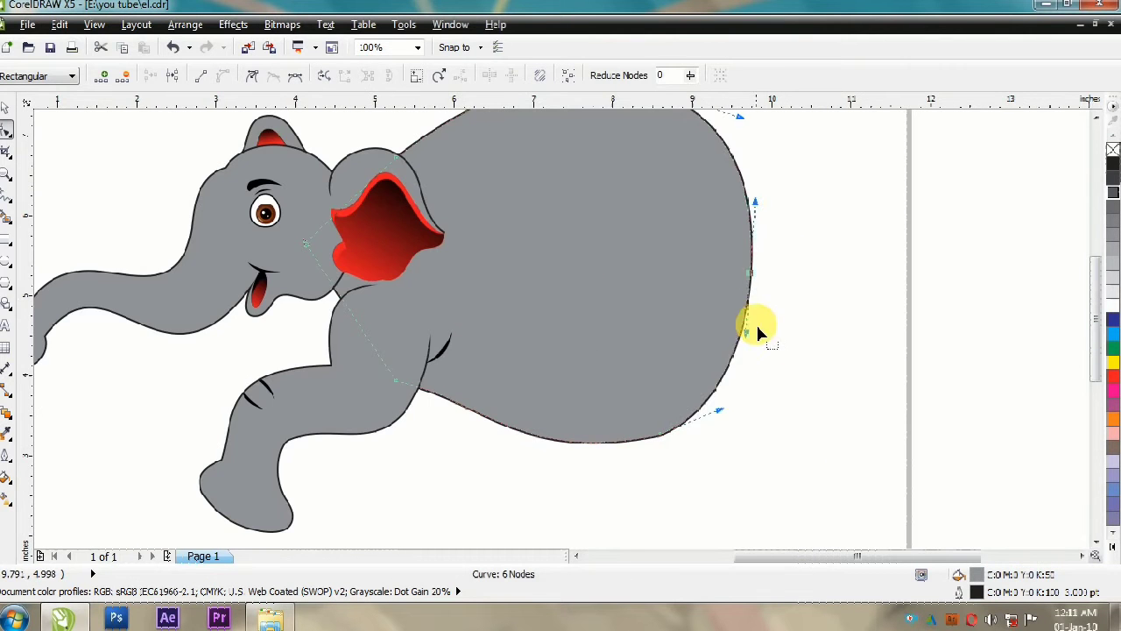
left_click_drag(720, 356, 719, 355)
scroll(754, 288, "up", 1)
left_click_drag(743, 308, 736, 305)
left_click(776, 317)
scroll(776, 317, "down", 1)
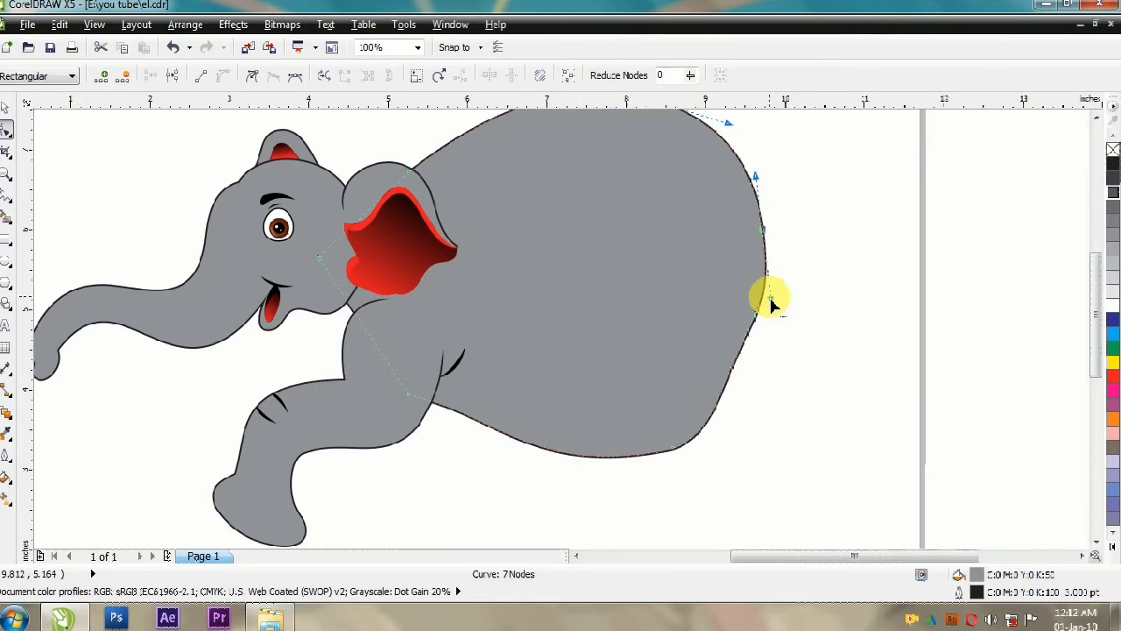
left_click(732, 367)
left_click(762, 229)
left_click(774, 284)
Step: Shape a three-node triangle at the front edge of the foot into a curved toenail
scroll(746, 300, "down", 1)
scroll(663, 344, "up", 1)
scroll(315, 453, "up", 1)
scroll(300, 250, "up", 1)
left_click(268, 295)
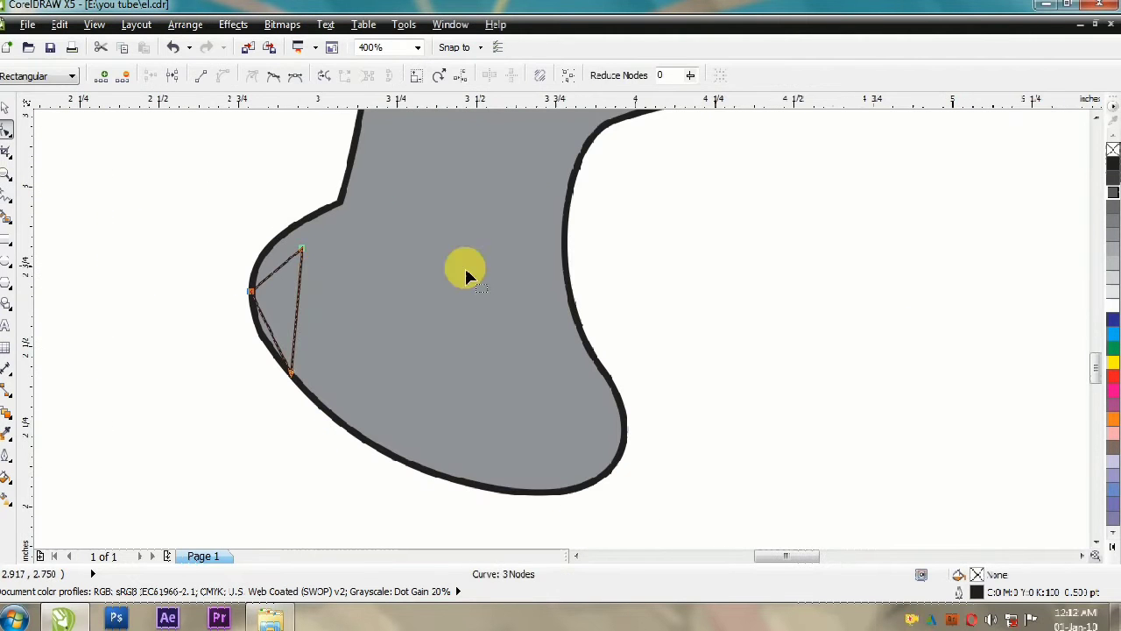
left_click_drag(350, 276, 351, 277)
left_click_drag(270, 328, 256, 336)
Step: Place the toenail inside the front leg shape with PowerClip and open the clip's contents for editing
left_click(4, 109)
left_click_drag(329, 311, 367, 359)
left_click_drag(307, 379, 376, 428)
left_click(5, 130)
left_click(4, 108)
key("alt+c")
key("w")
key("p")
left_click(430, 366)
left_click(425, 357, "ctrl")
scroll(423, 355, "down", 1)
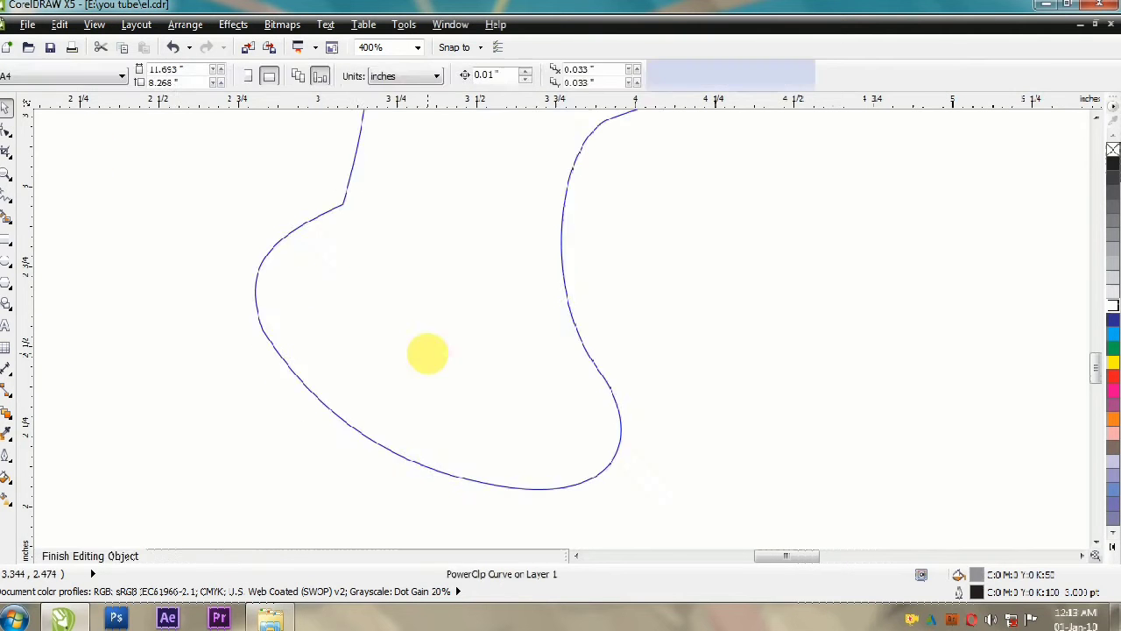
scroll(411, 352, "up", 1)
Step: Duplicate the toenail to the middle of the foot and reshape the copy's curves
left_click_drag(357, 329, 432, 440)
right_click(432, 440)
left_click_drag(461, 452, 503, 452)
left_click_drag(414, 359, 414, 345)
left_click(430, 410)
left_click_drag(506, 344, 485, 316)
Step: Duplicate the middle toenail to the rear of the foot, reshape the copy and finish editing the clip contents
left_click_drag(417, 442, 560, 486)
right_click(560, 487)
left_click_drag(637, 383, 586, 358)
left_click(555, 518)
left_click_drag(641, 486, 670, 484)
scroll(308, 528, "down", 1)
left_click(331, 533, "ctrl")
Step: Refine the curve of the foot's lower edge and edit a node on the front leg's rear edge near the belly
left_click(451, 438)
key("F10")
scroll(456, 438, "up", 1)
left_click_drag(467, 473, 479, 461)
scroll(477, 460, "down", 1)
left_click(5, 109)
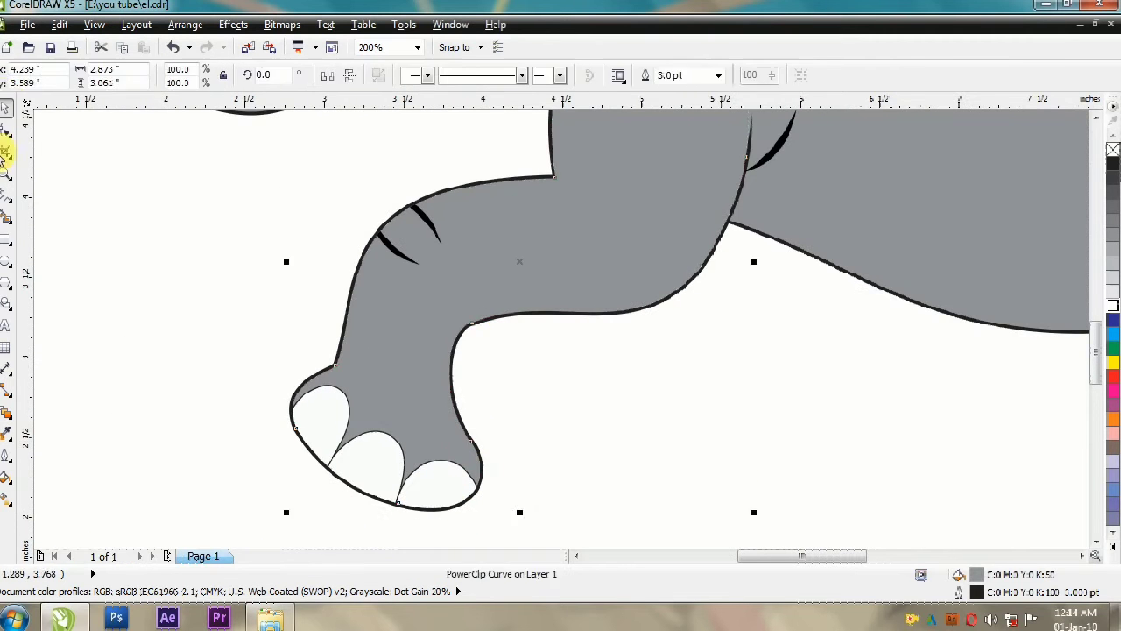
left_click(6, 130)
double_click(720, 236)
scroll(510, 316, "down", 2)
left_click(5, 109)
left_click(430, 375)
scroll(430, 374, "down", 1)
scroll(441, 357, "up", 1)
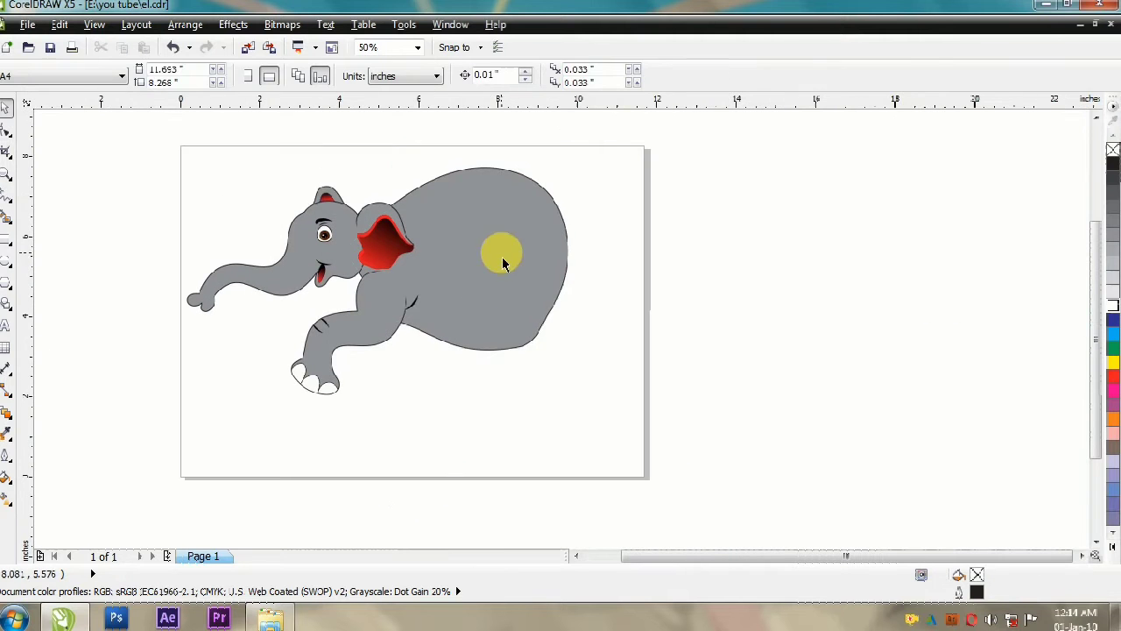
Step: Reshape the body's lower rear nodes and handles so the rump curves smoothly into the belly
left_click(502, 261)
left_click(5, 130)
left_click(519, 355)
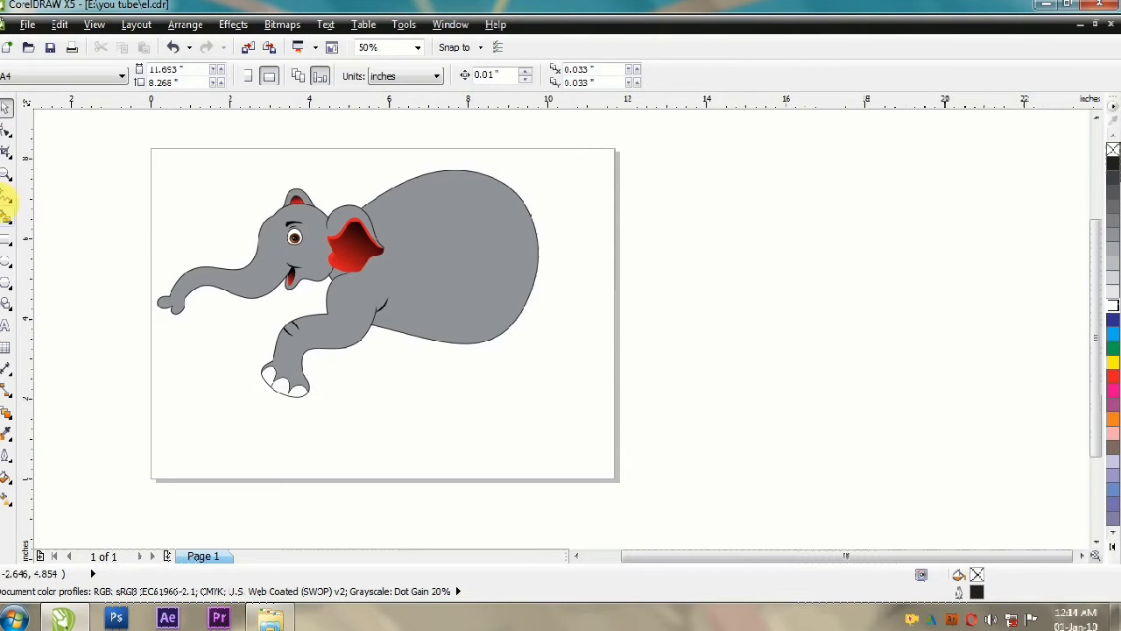
Step: Draw a closed straight-sided outline for the second front leg below the belly, just behind the raised leg
left_click(6, 198)
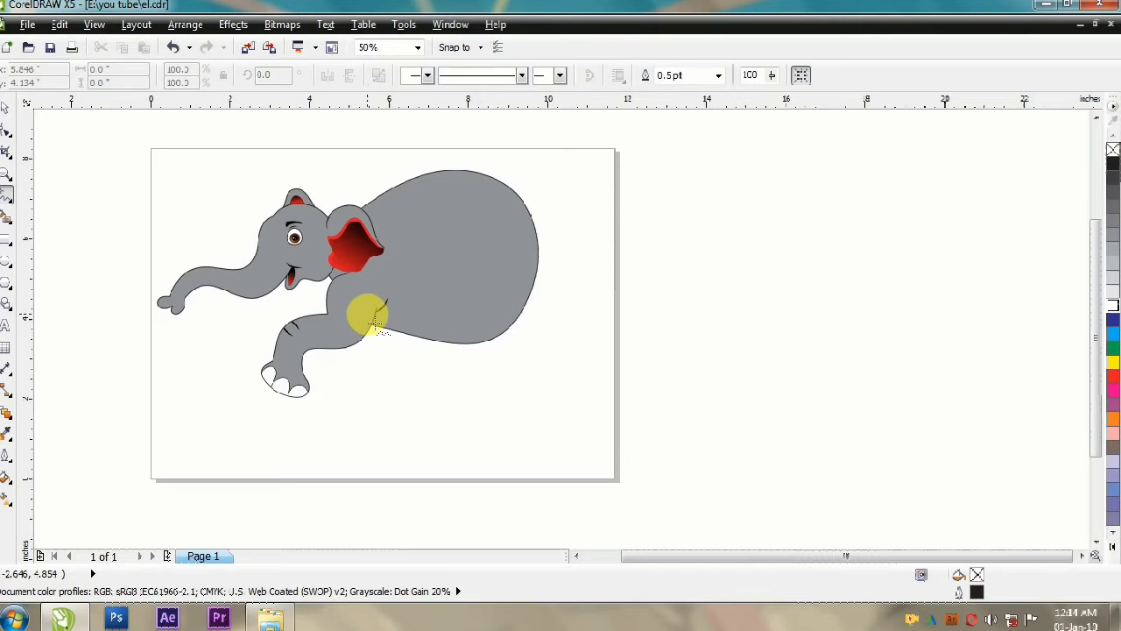
left_click(371, 385)
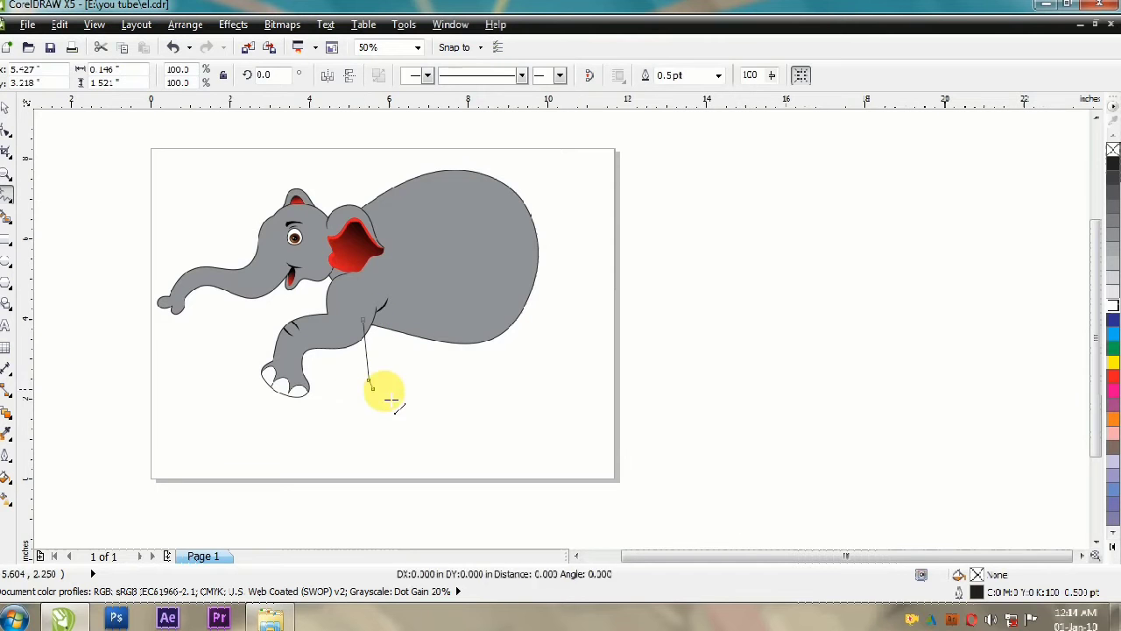
double_click(397, 311)
left_click(363, 320)
Step: Convert the second front leg's segments to curves and shape its sides and flared foot
key("F10")
scroll(481, 388, "up", 1)
left_click_drag(211, 217, 266, 287)
left_click_drag(251, 333, 263, 338)
scroll(263, 381, "up", 2)
left_click_drag(247, 380, 225, 390)
left_click_drag(320, 422, 320, 433)
left_click_drag(521, 398, 558, 418)
scroll(499, 347, "down", 2)
left_click_drag(525, 302, 493, 348)
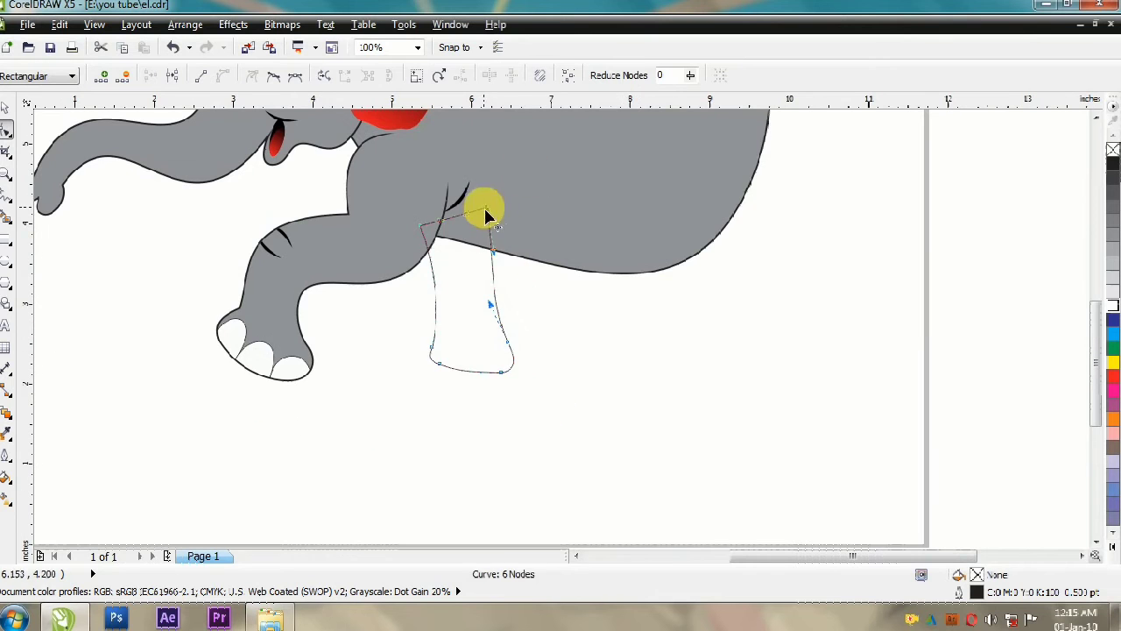
left_click_drag(416, 230, 414, 228)
Step: Send the second front leg behind the body and replace its two sole nodes with one to round the sole
key("space")
key("shift+Page_Down")
key("F10")
scroll(435, 375, "up", 1)
double_click(445, 352)
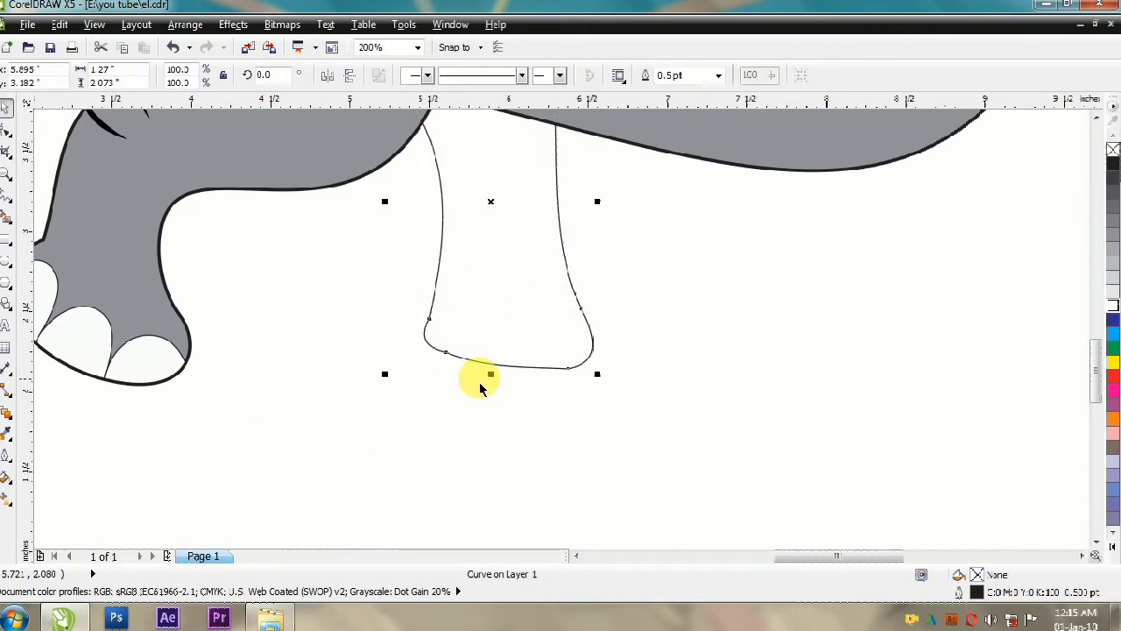
double_click(566, 369)
left_click_drag(509, 365, 509, 372)
left_click(6, 108)
left_click(438, 327)
left_click(572, 309)
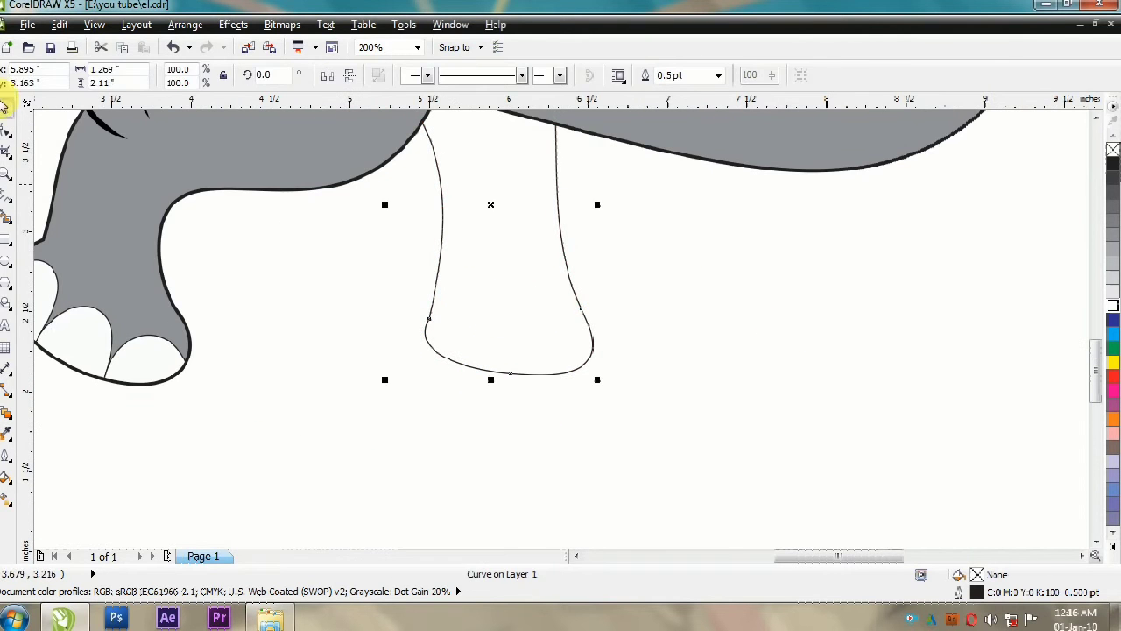
Step: Fill the second front leg with grey and give it a thicker black outline
left_click(1114, 234)
double_click(975, 591)
double_click(443, 213)
type("1")
left_click(540, 442)
Step: Copy the three toenails from the raised foot's clip contents and fit them onto the second front foot
scroll(444, 404, "down", 1)
left_click(287, 383, "ctrl")
left_click_drag(342, 429, 206, 311)
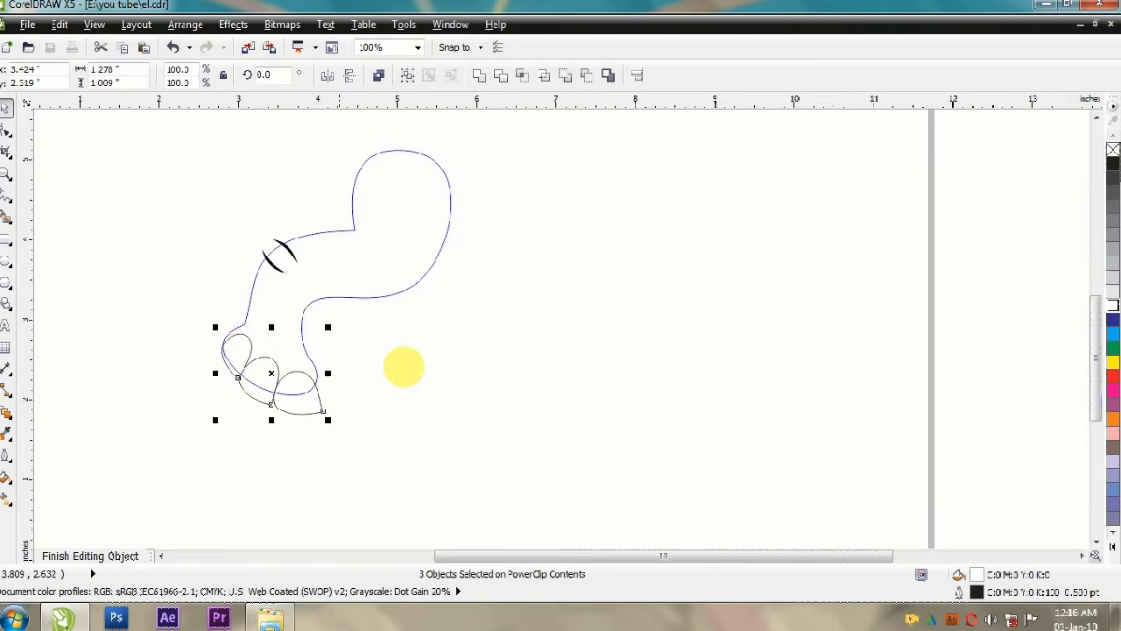
left_click(376, 399, "ctrl")
key("ctrl+v")
left_click_drag(266, 373, 479, 387)
left_click_drag(570, 405, 500, 388)
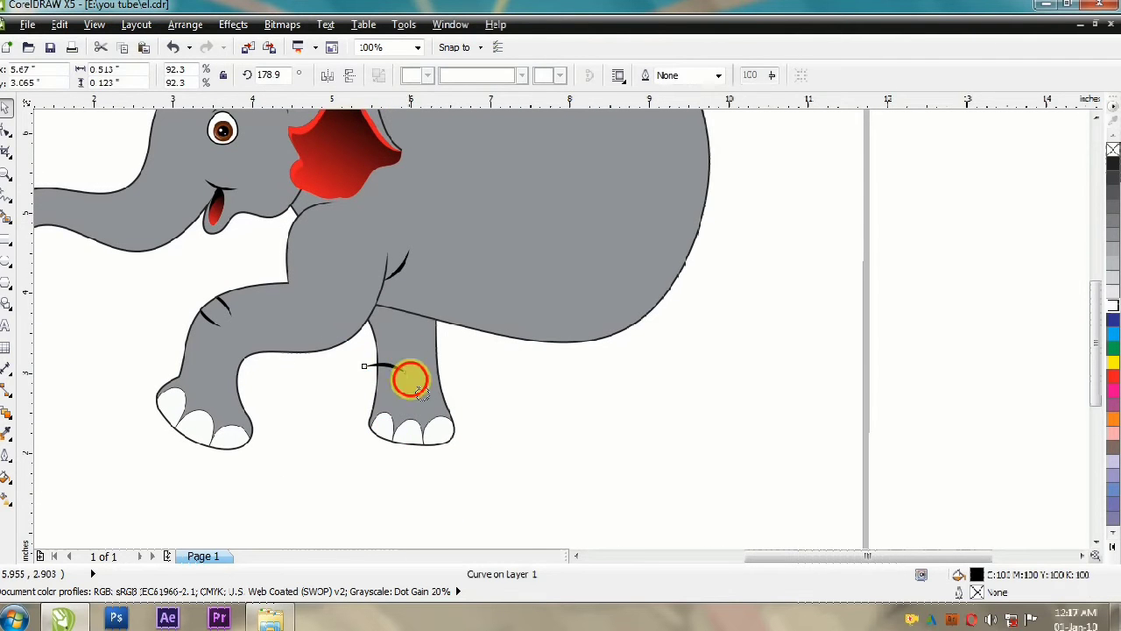
Step: Scale, rotate and position two crease strokes on the front edge of the second front leg above the toenails
left_click_drag(411, 380, 414, 375)
scroll(436, 366, "up", 1)
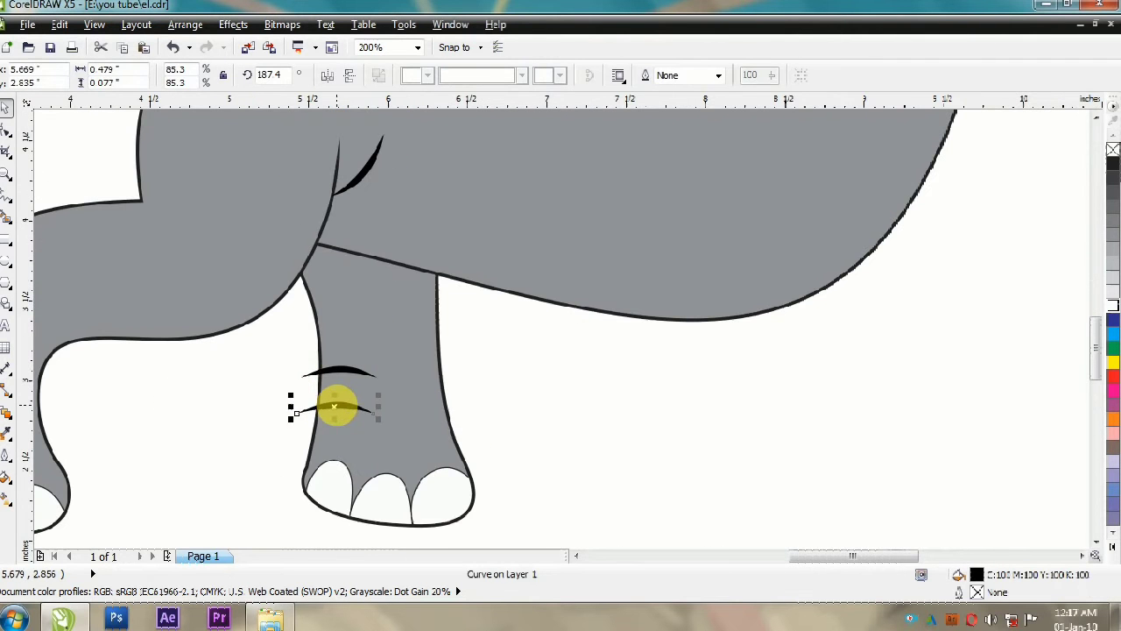
left_click_drag(350, 419, 318, 413)
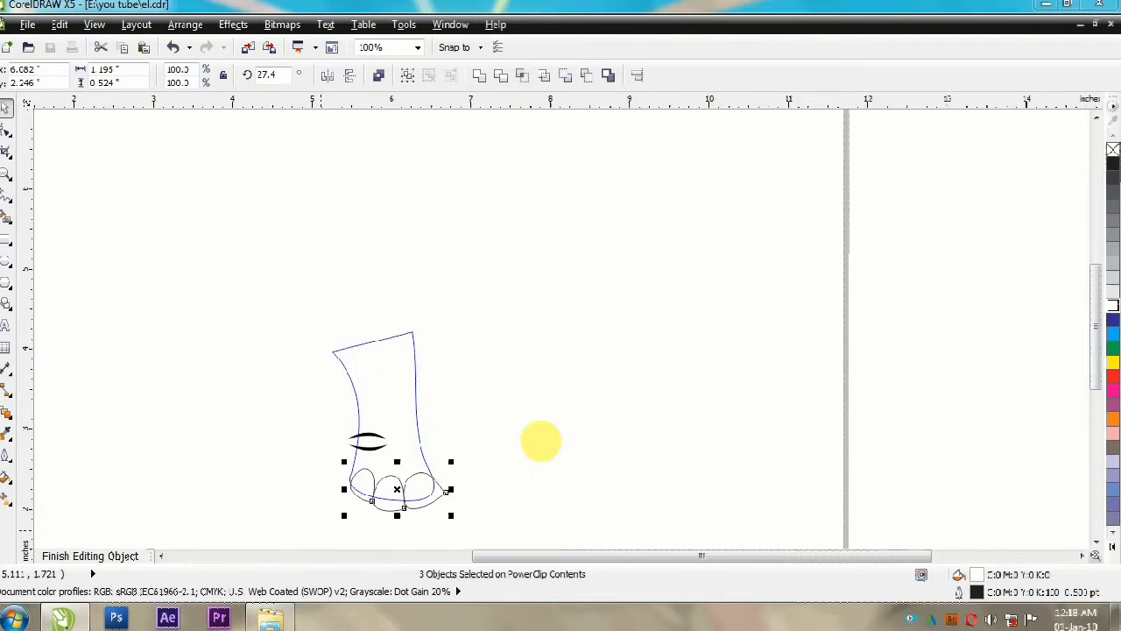
Step: Thicken the outlines of the toenails on both front feet
key("F12")
left_click(532, 440)
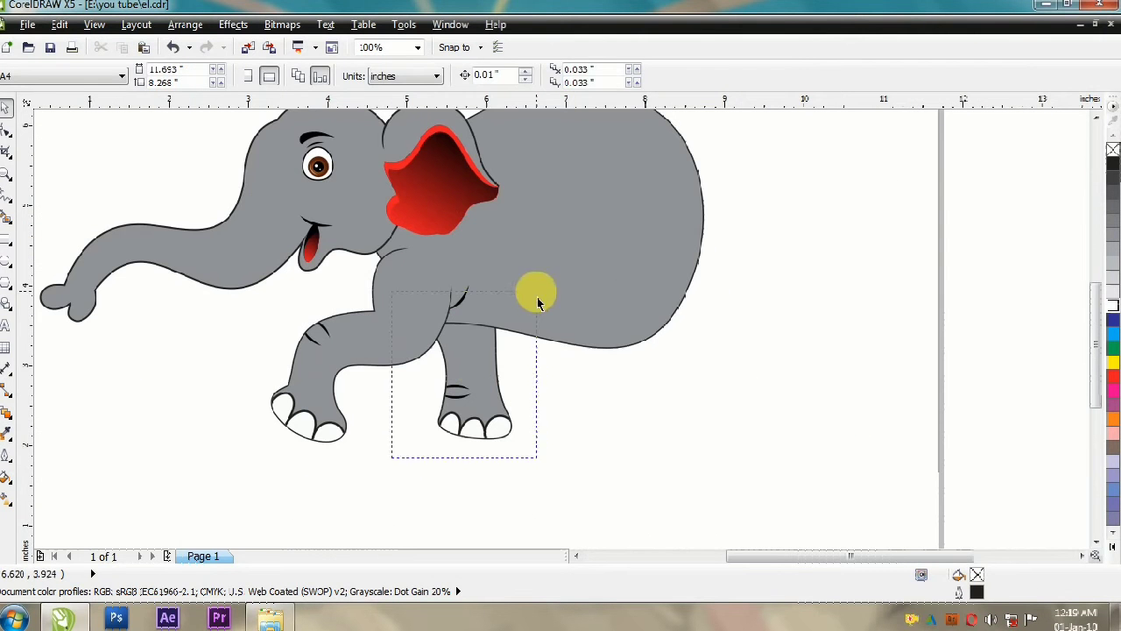
Step: Copy the second front leg with its toenails and creases to the hind position and reshape the copy's upper edges
left_click_drag(596, 358, 596, 358)
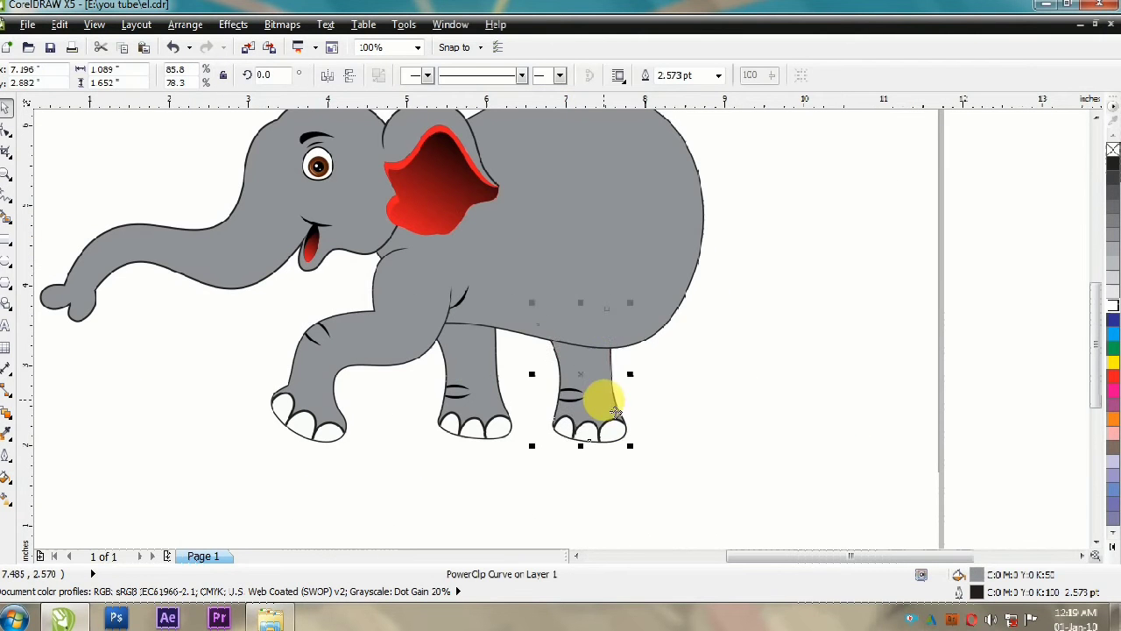
key("F10")
scroll(623, 428, "up", 1)
left_click_drag(452, 221, 487, 222)
left_click_drag(548, 283, 479, 285)
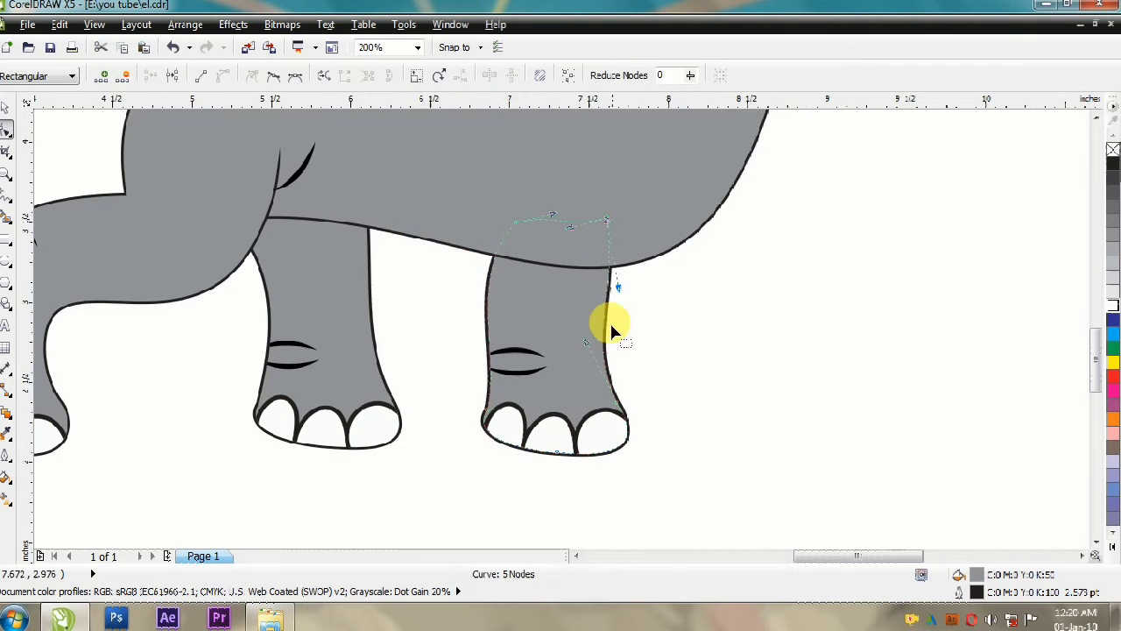
key("space")
scroll(586, 342, "down", 1)
left_click(559, 404)
scroll(560, 402, "down", 1)
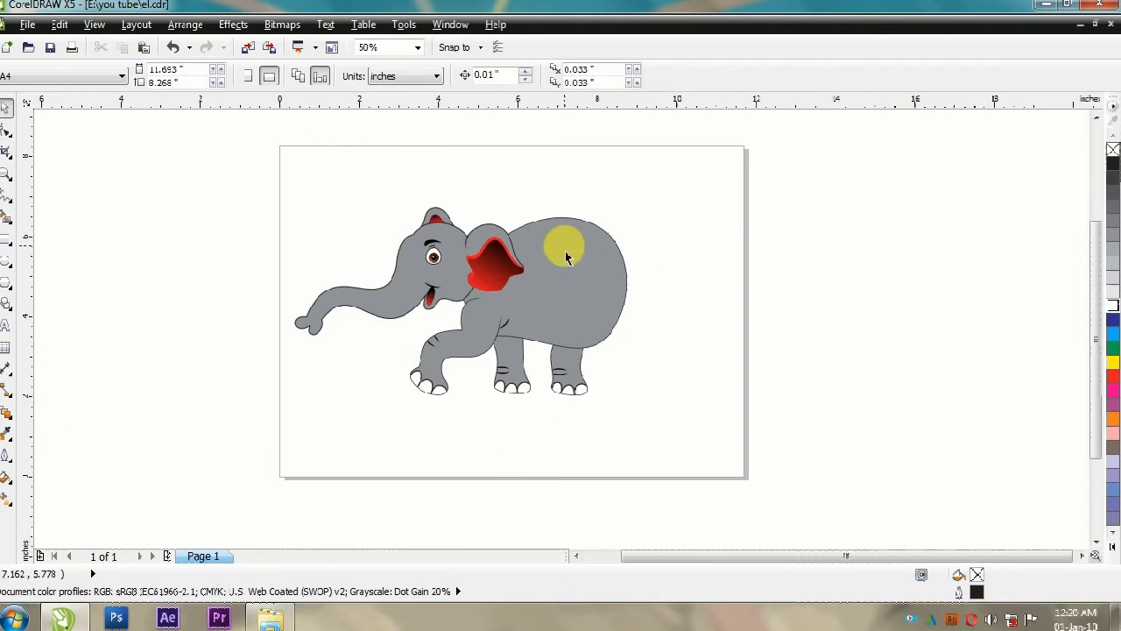
Step: Draw a straight-sided closed outline for the near hind leg from the rump to the foot and adjust its lower corners
left_click(7, 195)
left_click(625, 265)
double_click(618, 341)
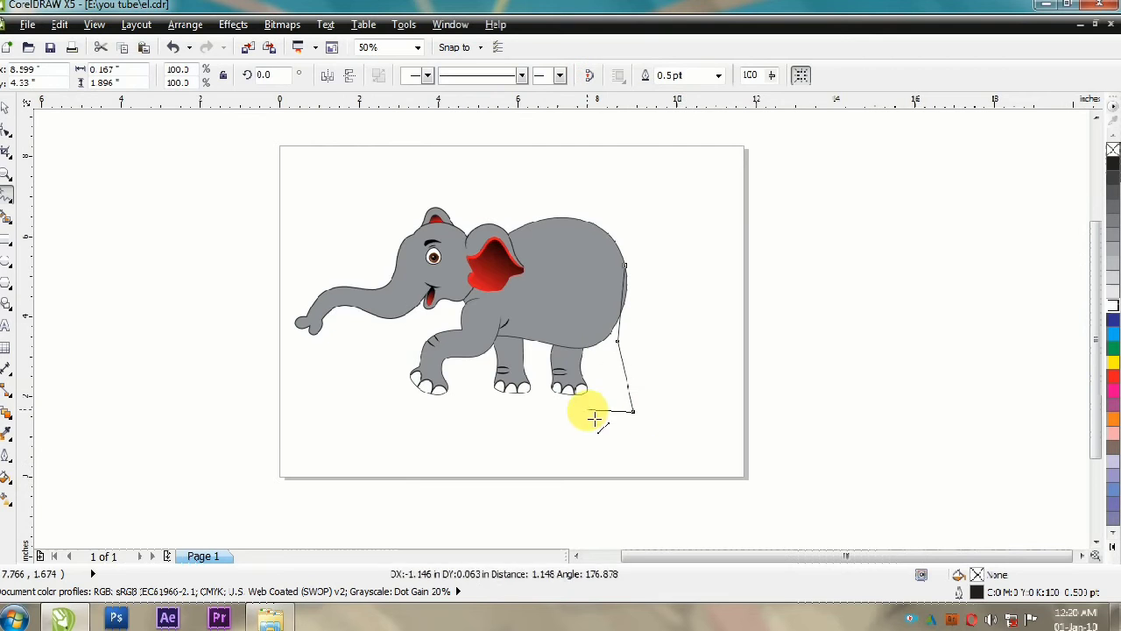
double_click(597, 250)
left_click(625, 265)
key("F10")
scroll(632, 320, "up", 1)
left_click_drag(544, 498, 565, 470)
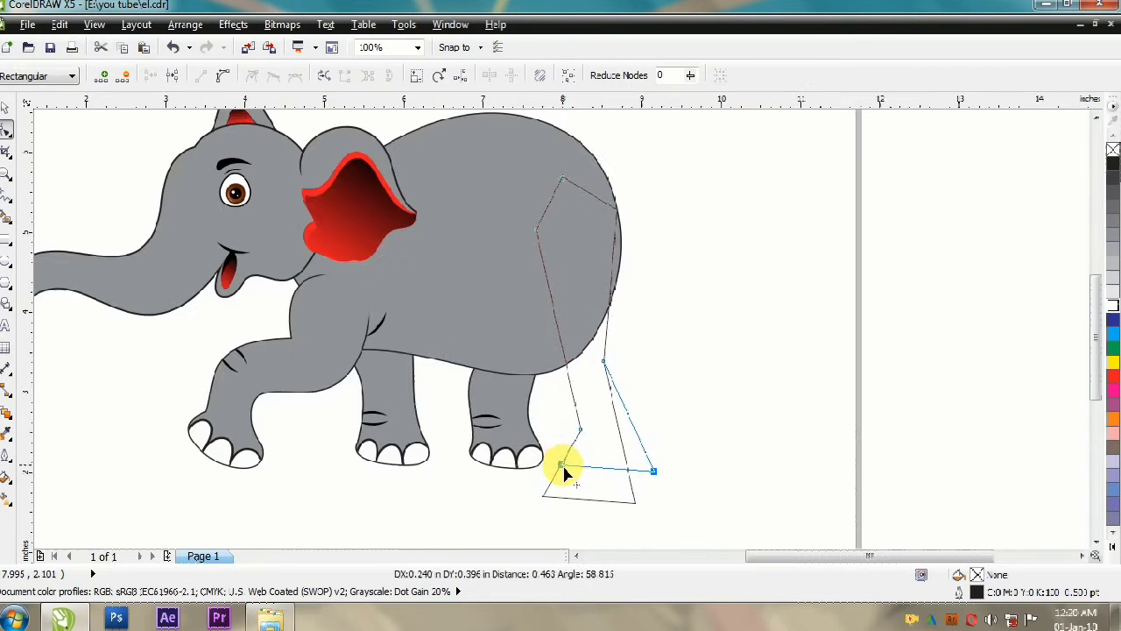
Step: Convert all straight segments of the near hind leg's outline to curves
scroll(607, 173, "up", 3)
scroll(506, 294, "down", 3)
left_click_drag(524, 372, 533, 371)
key("ctrl+z")
scroll(533, 263, "down", 1)
left_click_drag(464, 215, 582, 430)
left_click(222, 76)
Step: Bend the lower part of the near hind leg's outline into a rounded foot, ankle and calf
scroll(531, 285, "up", 2)
left_click_drag(506, 304, 494, 336)
scroll(519, 263, "down", 1)
key("Delete")
scroll(513, 350, "up", 1)
scroll(560, 289, "down", 1)
left_click_drag(605, 413, 517, 400)
scroll(532, 336, "up", 1)
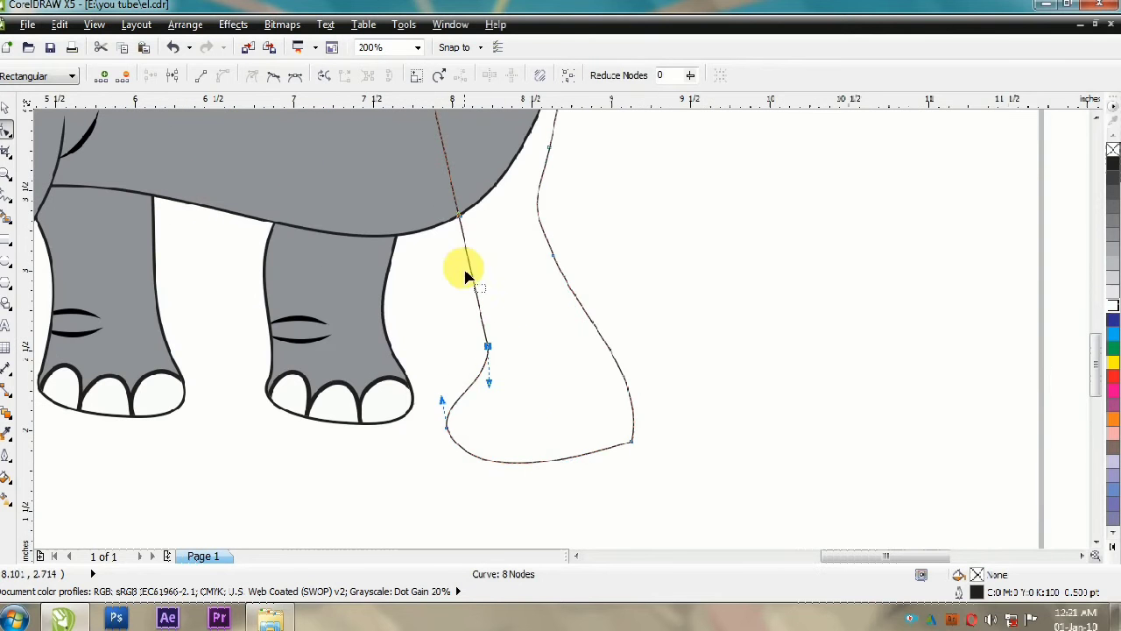
Step: Curve the front edge of the near hind leg's outline into a rounded thigh tapering to the ankle
scroll(435, 292, "down", 1)
left_click_drag(478, 303, 478, 303)
scroll(495, 305, "down", 1)
scroll(484, 241, "up", 1)
left_click(6, 107)
left_click_drag(398, 398, 376, 399)
left_click_drag(507, 433, 500, 433)
left_click(6, 128)
left_click(509, 205)
Step: Curve the leg's back edge to follow the rump, and smooth the heel and sole
scroll(524, 263, "up", 1)
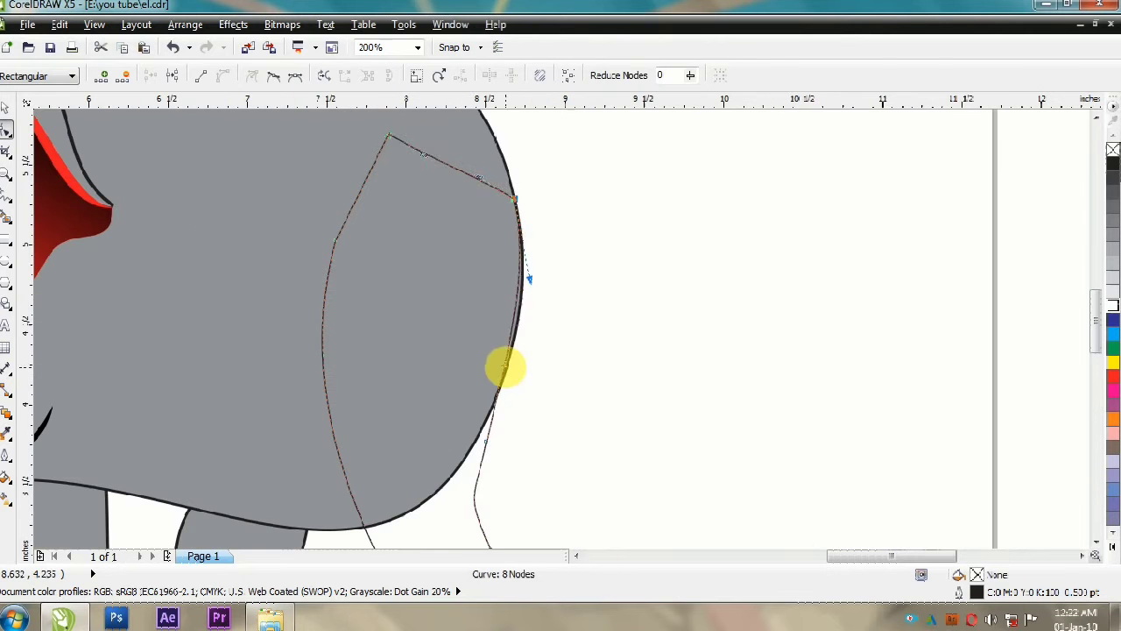
scroll(523, 322, "down", 1)
scroll(475, 312, "up", 1)
scroll(508, 260, "down", 1)
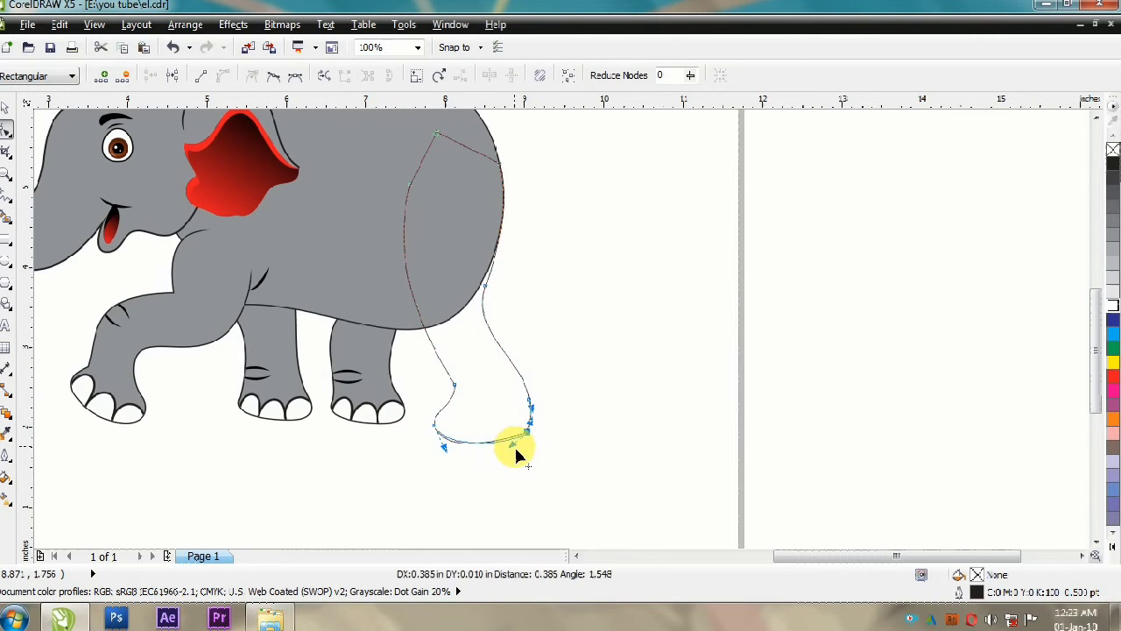
left_click_drag(517, 454, 515, 449)
Step: Fill the near hind leg with 50% gray and draw a four-sided patch over its upper edge on the body
key("space")
scroll(450, 219, "down", 1)
scroll(450, 219, "up", 1)
left_click(7, 194)
left_click(406, 275)
left_click(499, 239)
left_click(288, 318)
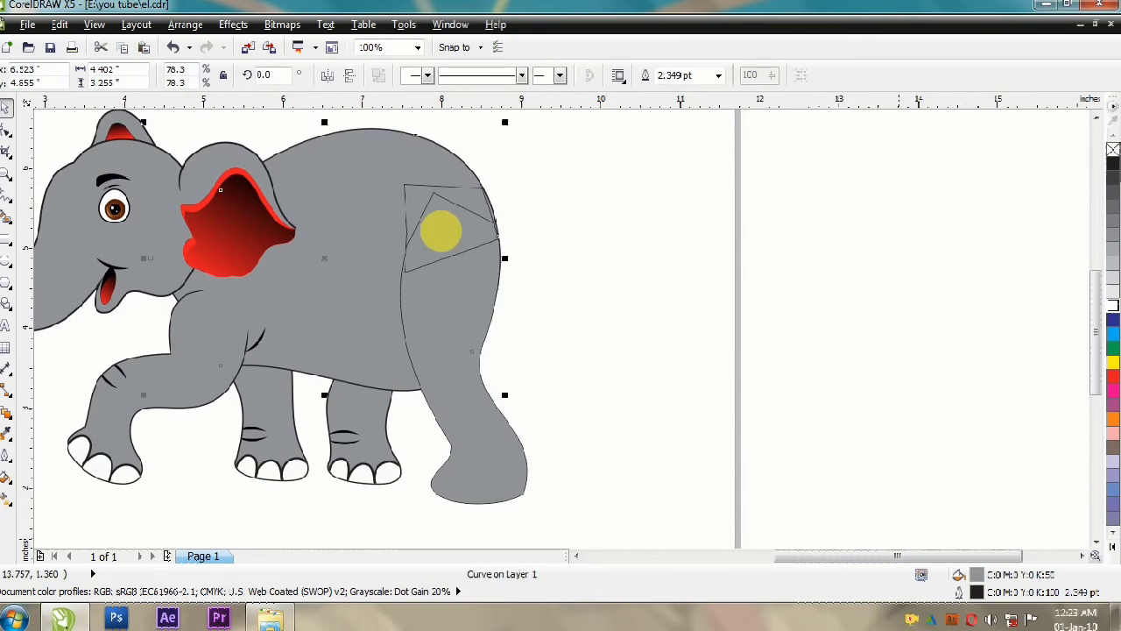
Step: Place copies of the three toenails inside the near hind leg's clip and fit them along the bottom of the foot
key("shift+F4")
key("ctrl+a")
key("shift+F2")
key("Escape")
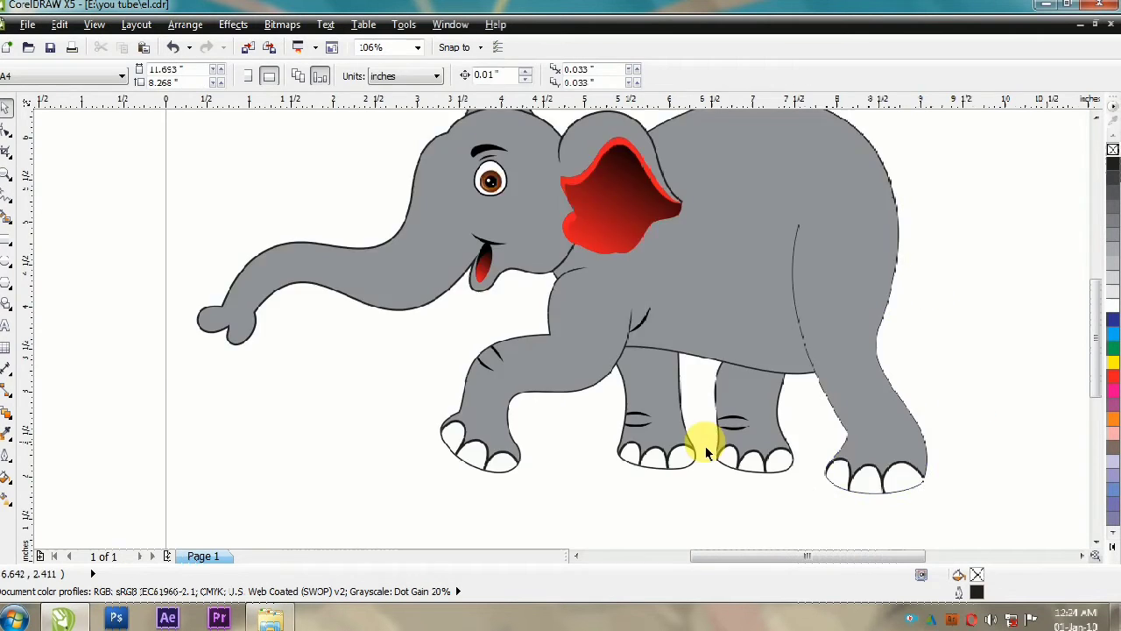
scroll(806, 473, "down", 2)
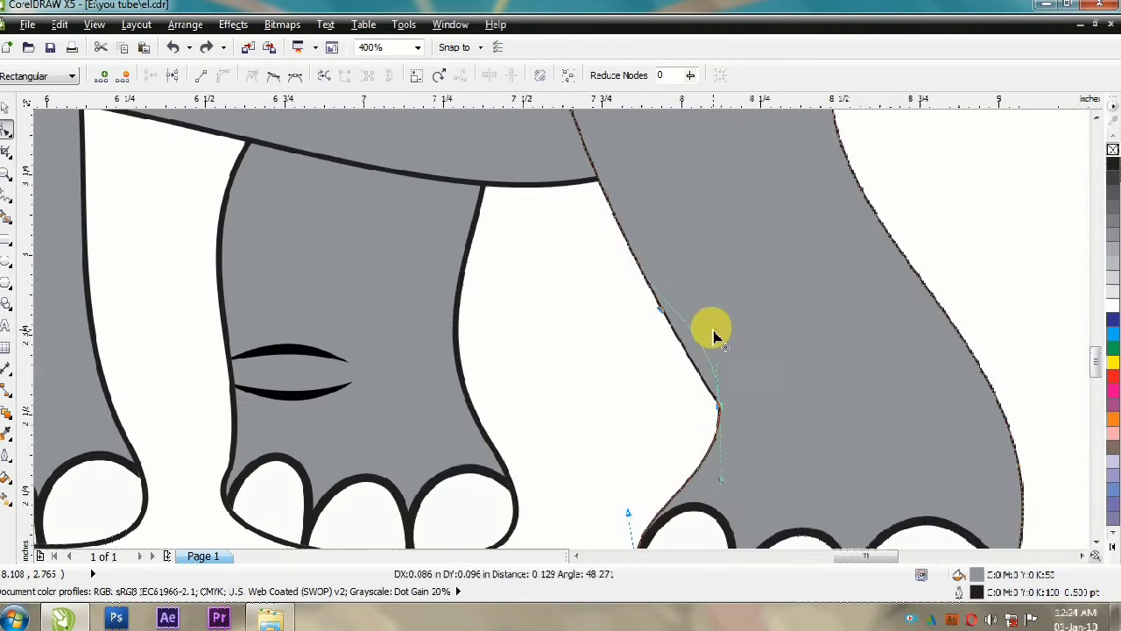
Step: Adjust the nodes on the front edge of the near hind leg to refine the curve into the ankle
left_click_drag(714, 331, 712, 328)
scroll(599, 282, "down", 1)
scroll(644, 386, "down", 1)
left_click(606, 168)
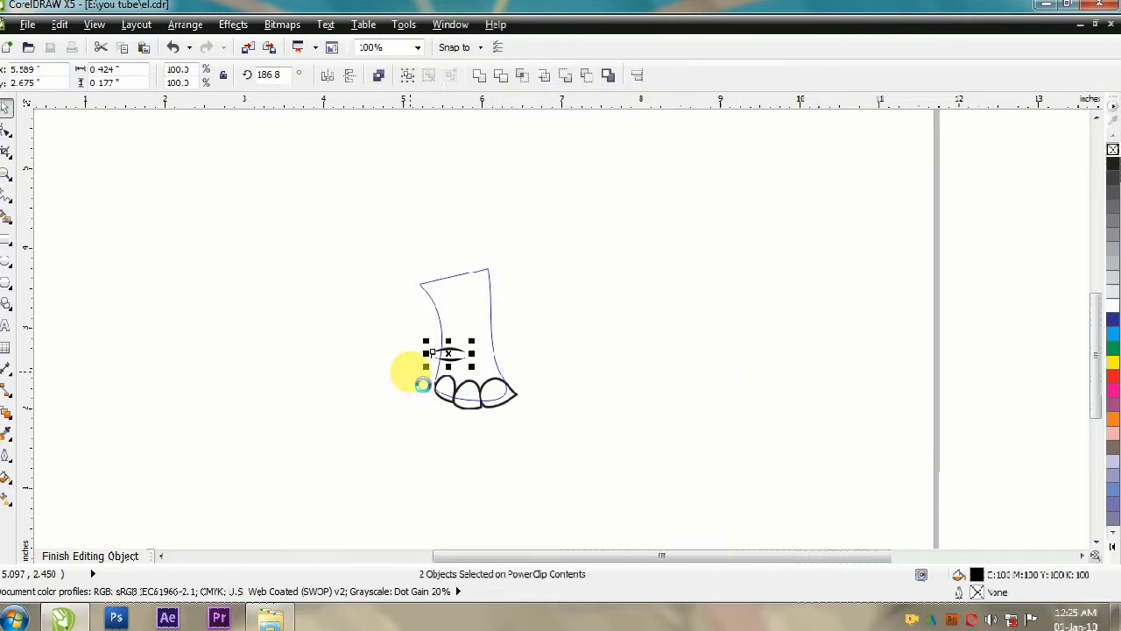
Step: Copy two crease strokes onto the near hind leg and rotate and position them above the ankle
left_click(410, 371, "ctrl")
key("ctrl+v")
left_click_drag(657, 333, 654, 330)
left_click(693, 371)
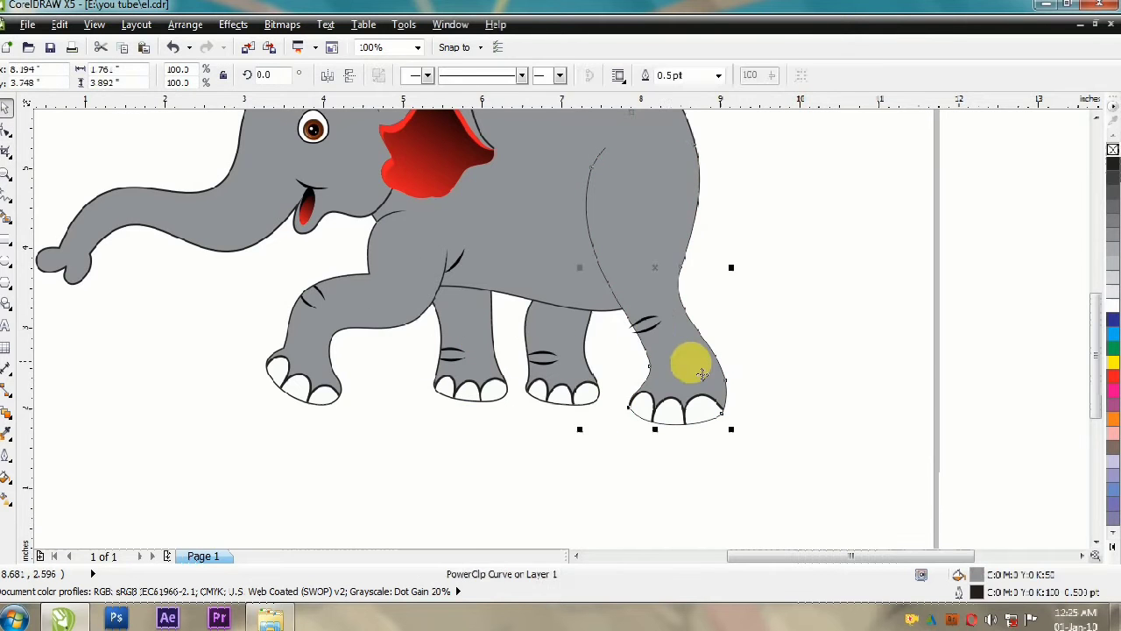
scroll(678, 368, "up", 1)
left_click(622, 282)
left_click(621, 272, "shift")
left_click_drag(618, 275, 567, 263)
scroll(602, 264, "down", 1)
Step: Set the near hind leg's outline to 2 pt and refine the curve of its thigh line
key("F10")
left_click(677, 332)
key("ctrl+z")
left_click(5, 108)
left_click(490, 405)
scroll(490, 406, "down", 1)
scroll(490, 412, "up", 1)
scroll(511, 277, "down", 1)
scroll(526, 333, "up", 1)
left_click_drag(573, 265, 573, 264)
left_click_drag(500, 358, 520, 354)
key("Escape")
left_click(520, 354)
left_click_drag(556, 404, 532, 415)
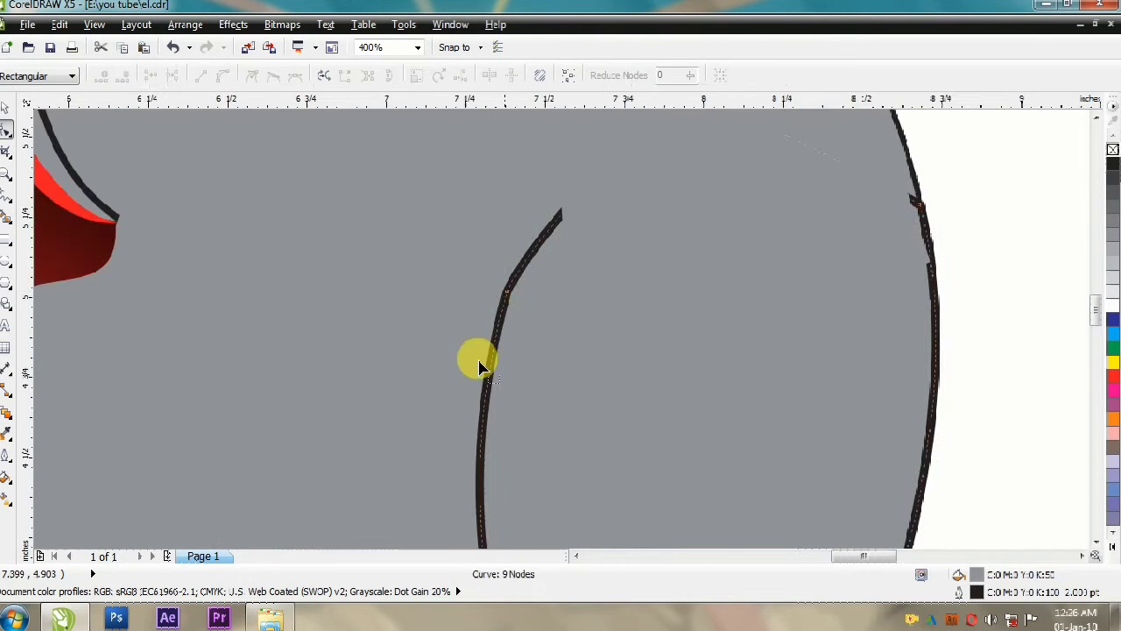
scroll(728, 388, "up", 1)
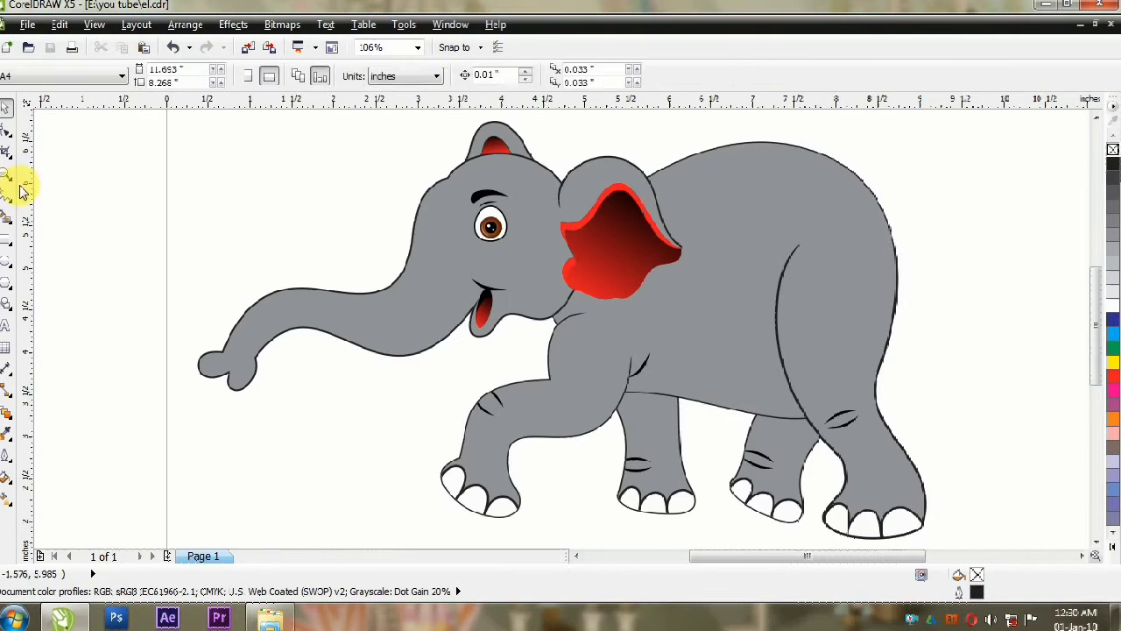
Step: Draw a curved tail about 1.1 by 0.96 inches extending from the rump and fill it with 50% gray
left_click_drag(889, 247, 966, 275)
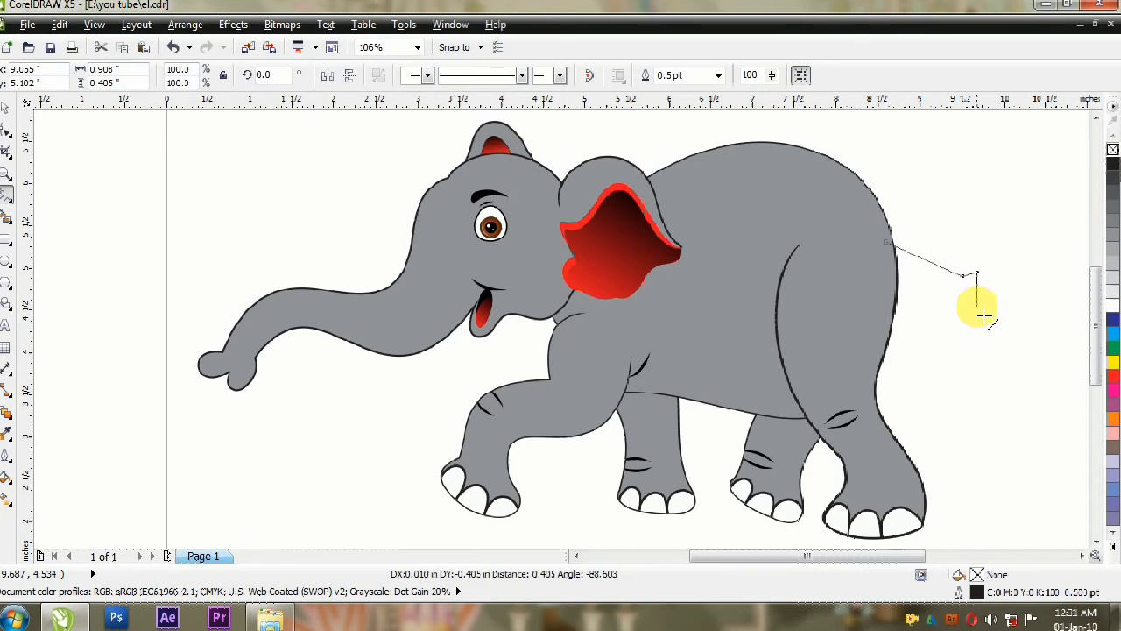
key("F10")
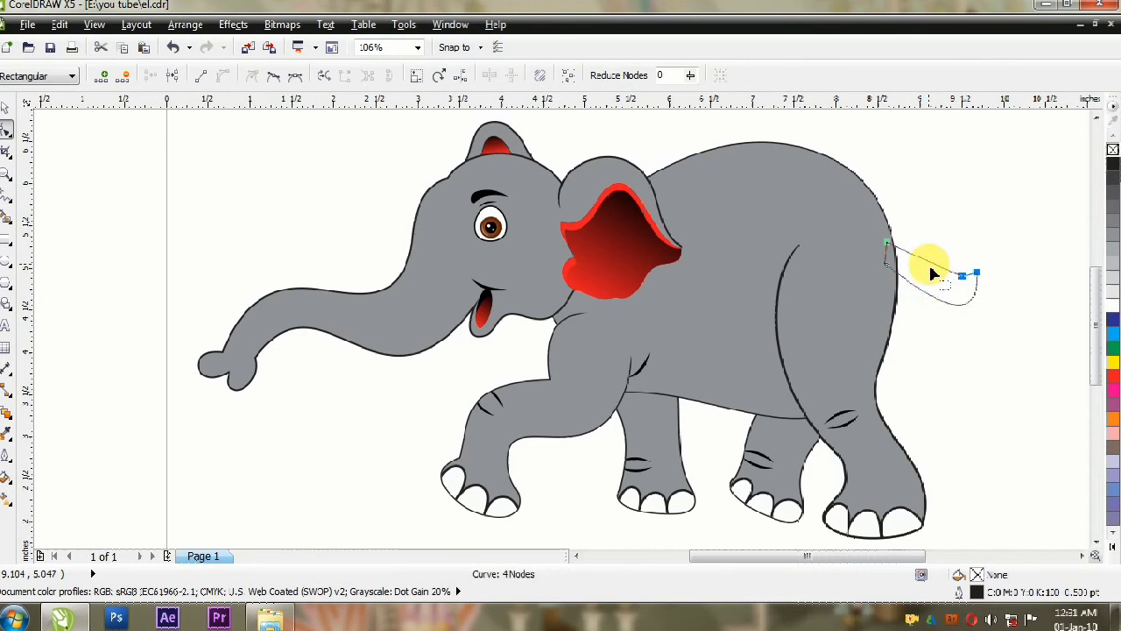
left_click_drag(908, 273, 946, 294)
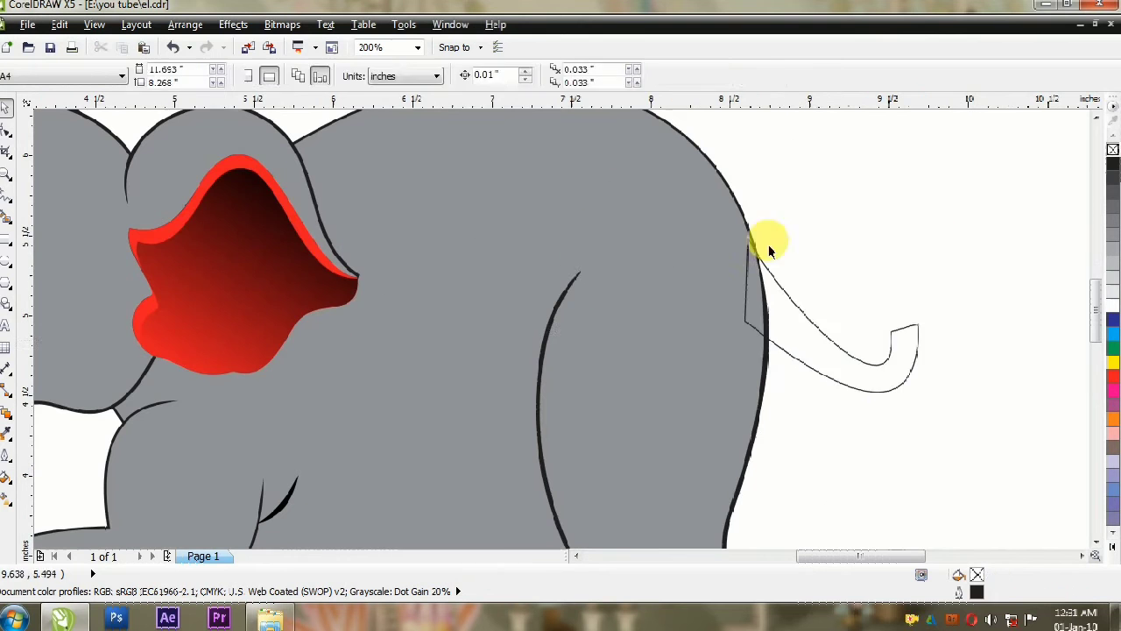
key("space")
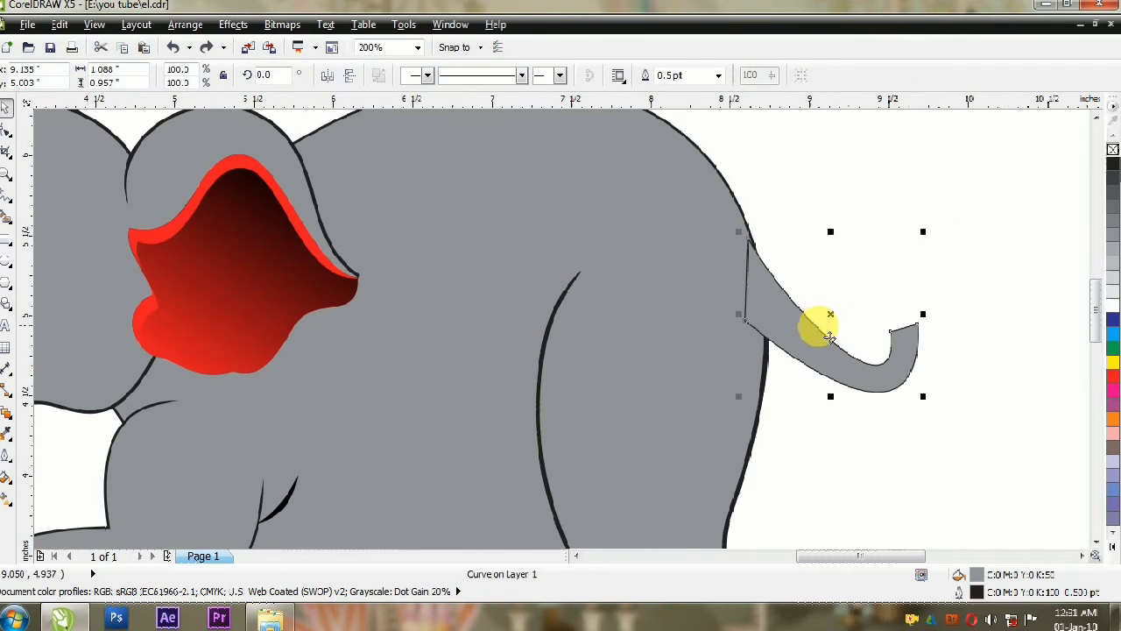
Step: Place the tail behind the elephant's body
left_click(185, 24)
mouse_move(210, 106)
left_click(469, 127)
left_click(876, 280)
left_click(878, 372)
key("F10")
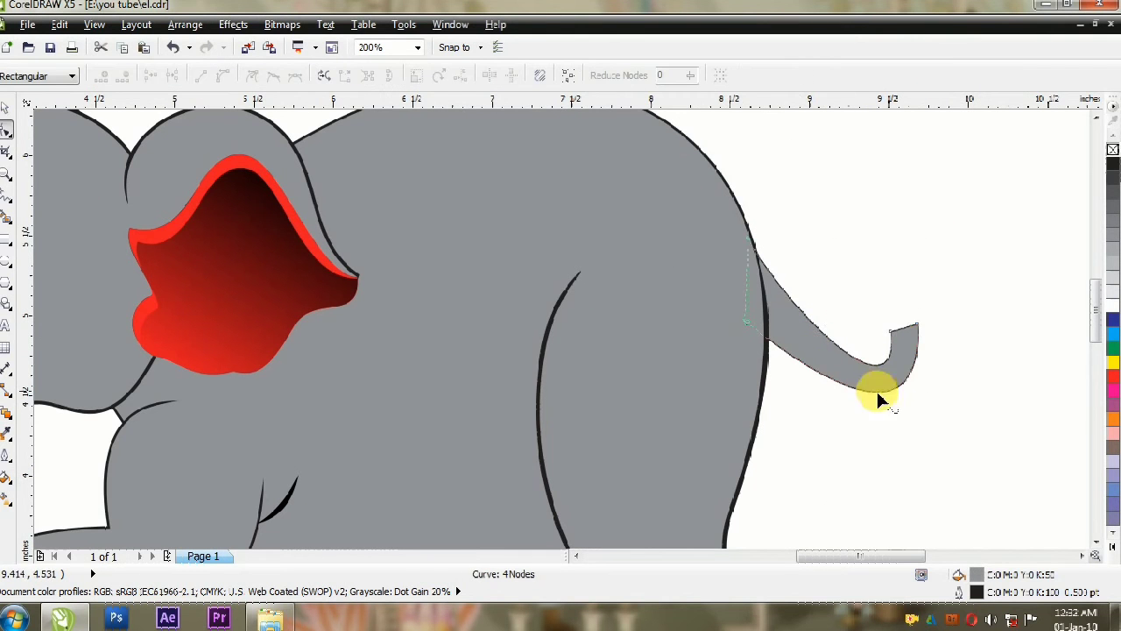
Step: Draw a closed tuft about 1.1 inches tall at the tail's tip and bend it into a flame-like shape
key("F5")
left_click(887, 331)
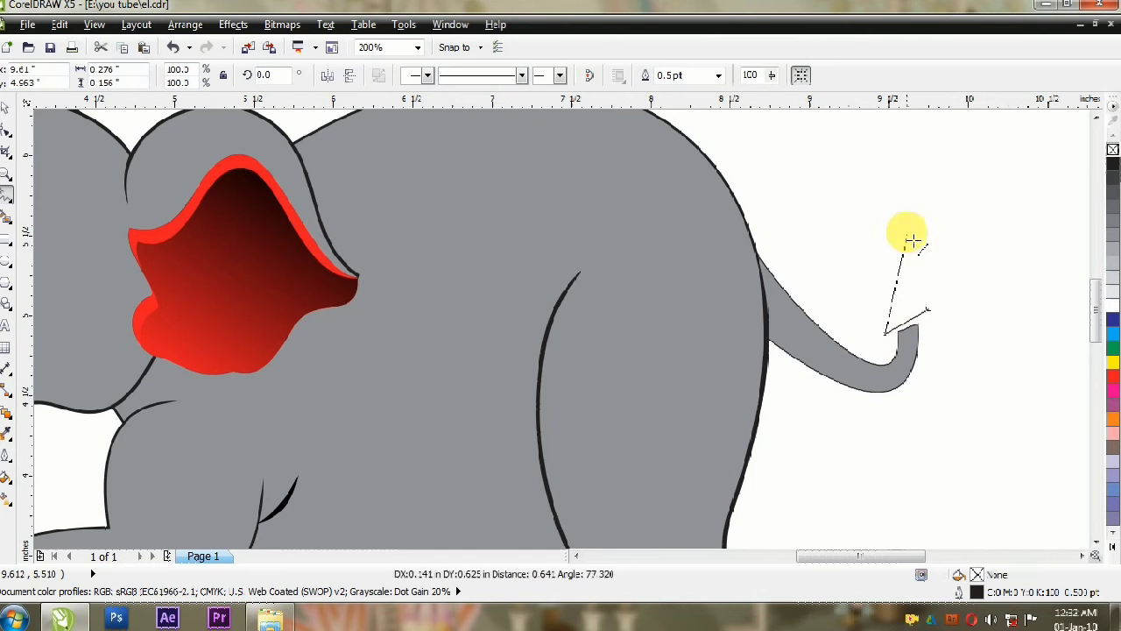
left_click(929, 308)
key("F10")
left_click_drag(862, 129, 952, 185)
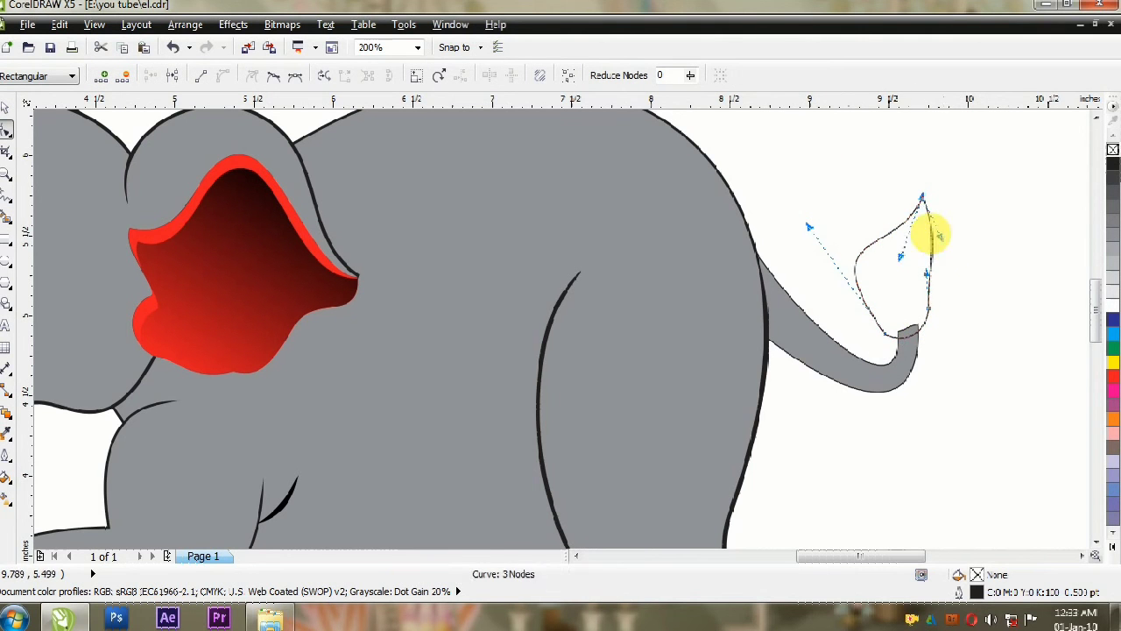
left_click(906, 363)
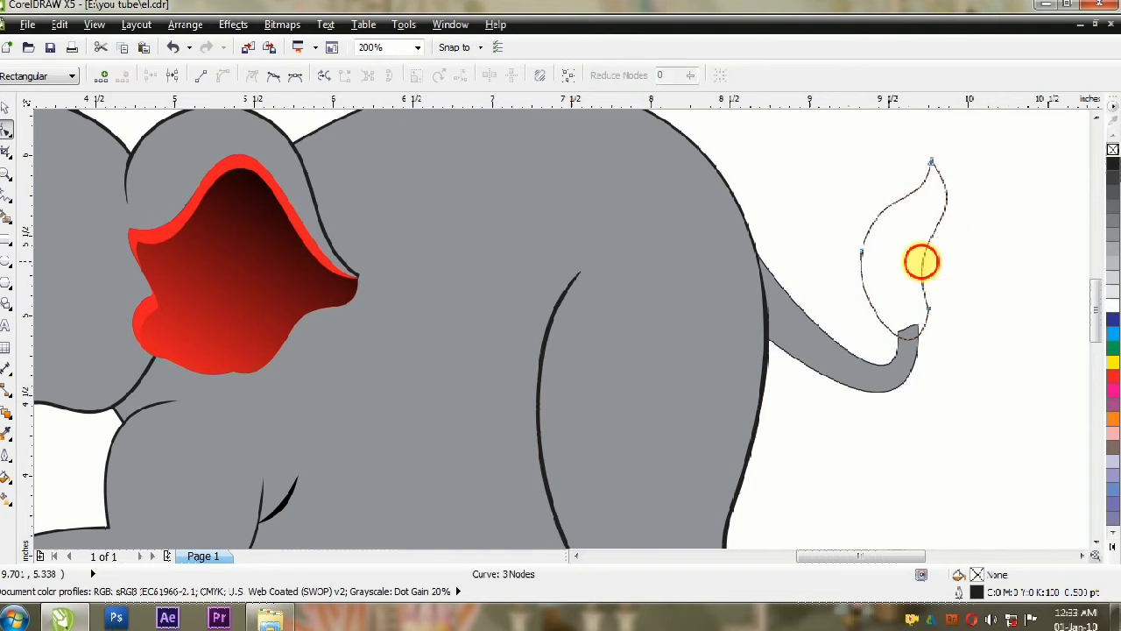
Step: Fill the tail tuft with black and smooth its edges by adjusting the nodes
left_click(1113, 164)
double_click(884, 212)
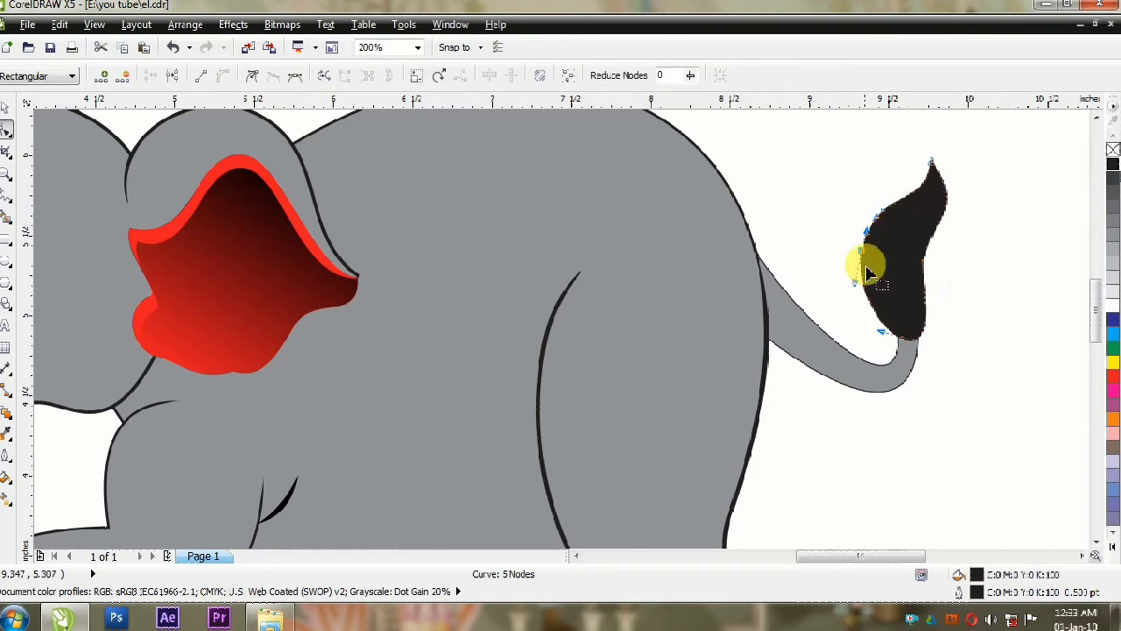
scroll(882, 312, "up", 1)
key("space")
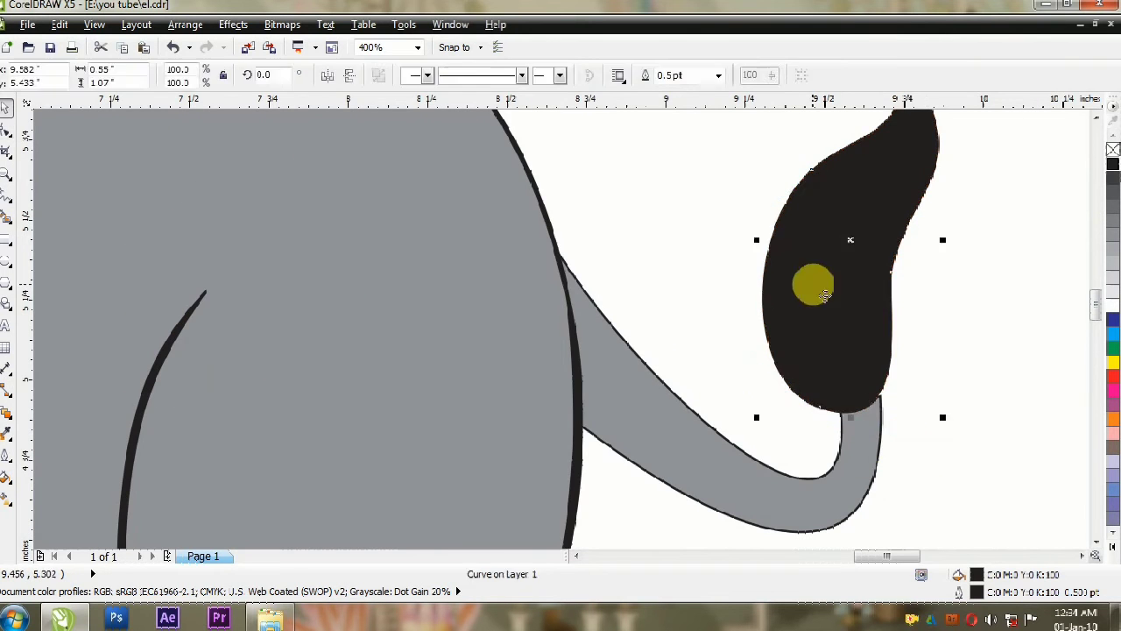
scroll(810, 285, "down", 1)
key("space")
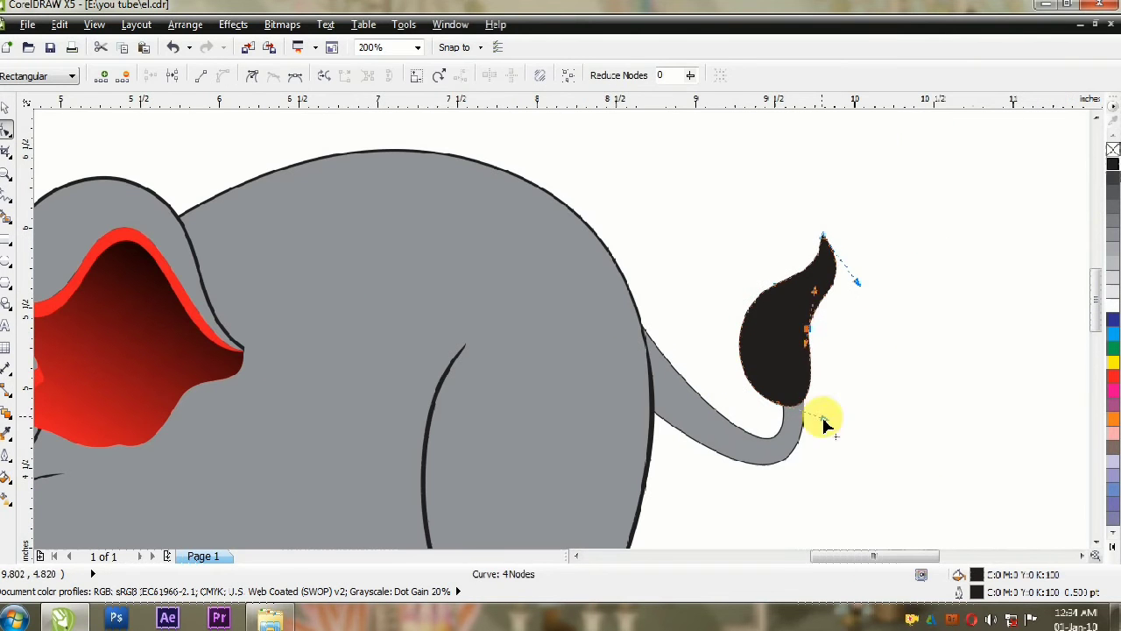
Step: Reshape the tail's curves so it tapers from the rump up into the black tuft
key("space")
scroll(815, 377, "down", 1)
left_click(763, 373, "shift")
scroll(786, 391, "up", 1)
key("space")
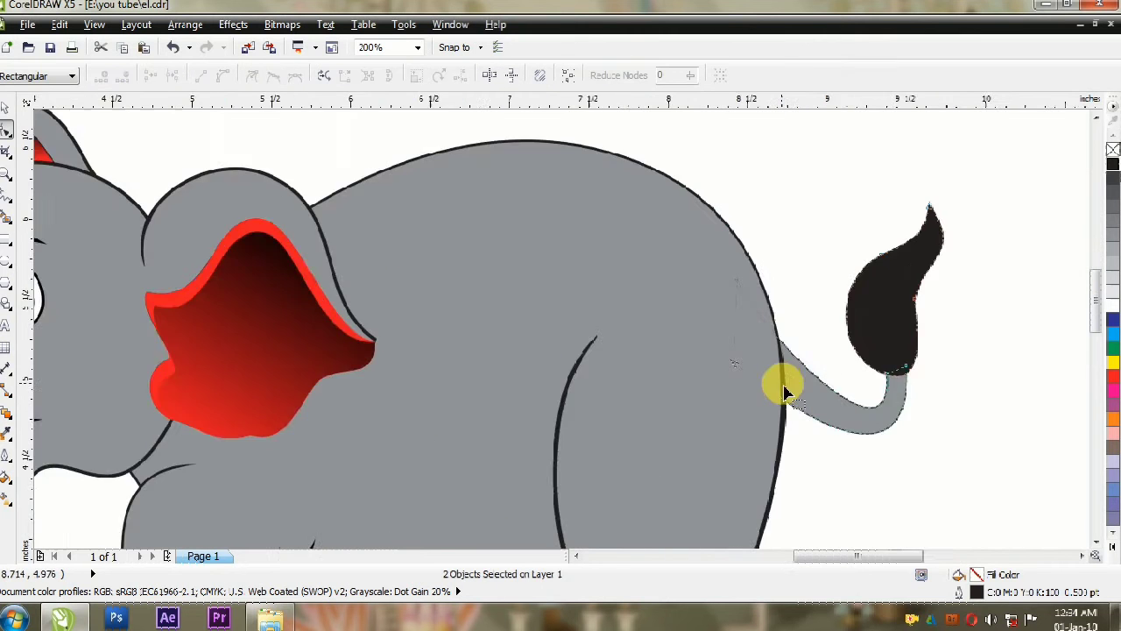
scroll(786, 392, "up", 1)
key("space")
scroll(888, 312, "down", 1)
key("space")
left_click_drag(787, 316, 790, 318)
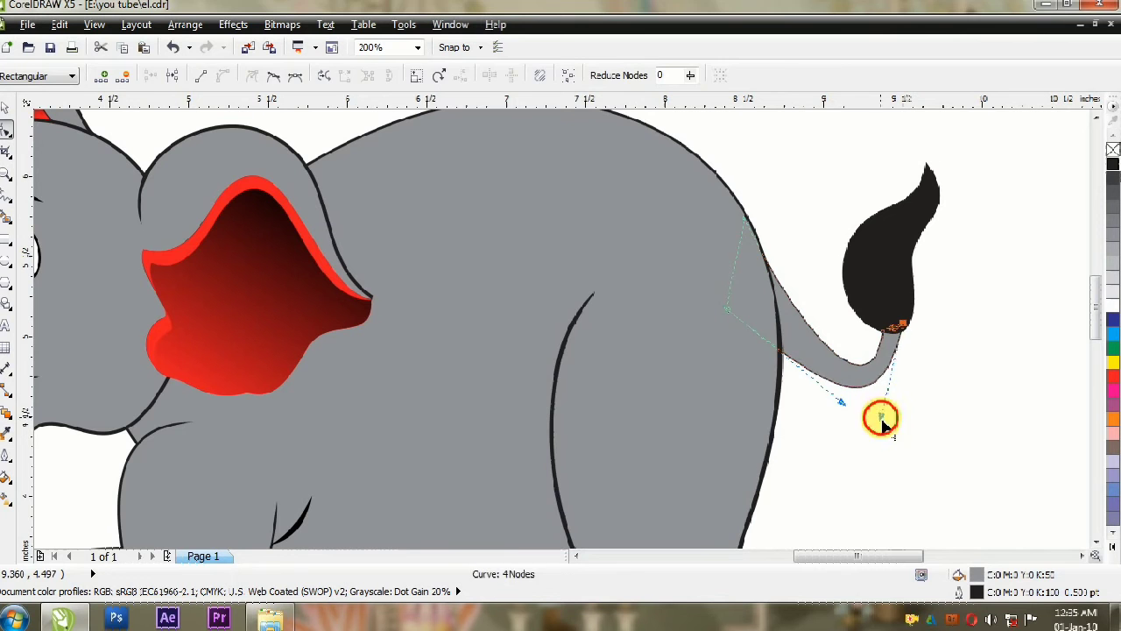
Step: Set the tail's outline width to 2 pt
key("space")
key("F12")
type("2")
key("Return")
key("F12")
key("Return")
scroll(798, 351, "down", 1)
left_click(846, 330)
key("F4")
left_click(942, 378)
Step: Curve the body's belly line downward in front of the near hind leg
left_click(688, 391)
key("space")
left_click(699, 406)
left_click_drag(789, 460, 711, 483)
key("space")
Step: Group the head with its ears, eye and mouth, and enlarge it relative to the body
left_click(105, 214)
left_click(506, 192)
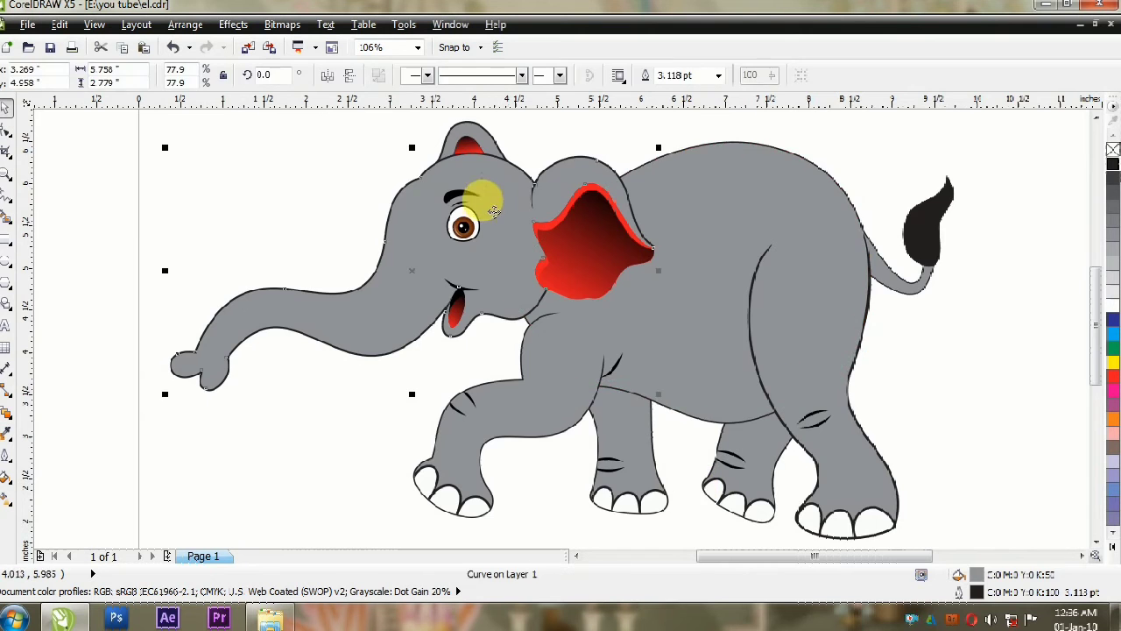
scroll(499, 228, "down", 1)
left_click_drag(219, 115, 634, 305)
key("ctrl+g")
left_click_drag(579, 170, 596, 165)
key("ctrl+z")
left_click(385, 75)
left_click(554, 296, "shift")
key("ctrl+g")
scroll(515, 219, "up", 1)
left_click_drag(515, 219, 511, 214)
scroll(701, 291, "down", 1)
Step: Select the whole elephant and shift it to the right on the page
key("ctrl+a")
left_click_drag(716, 317, 749, 324)
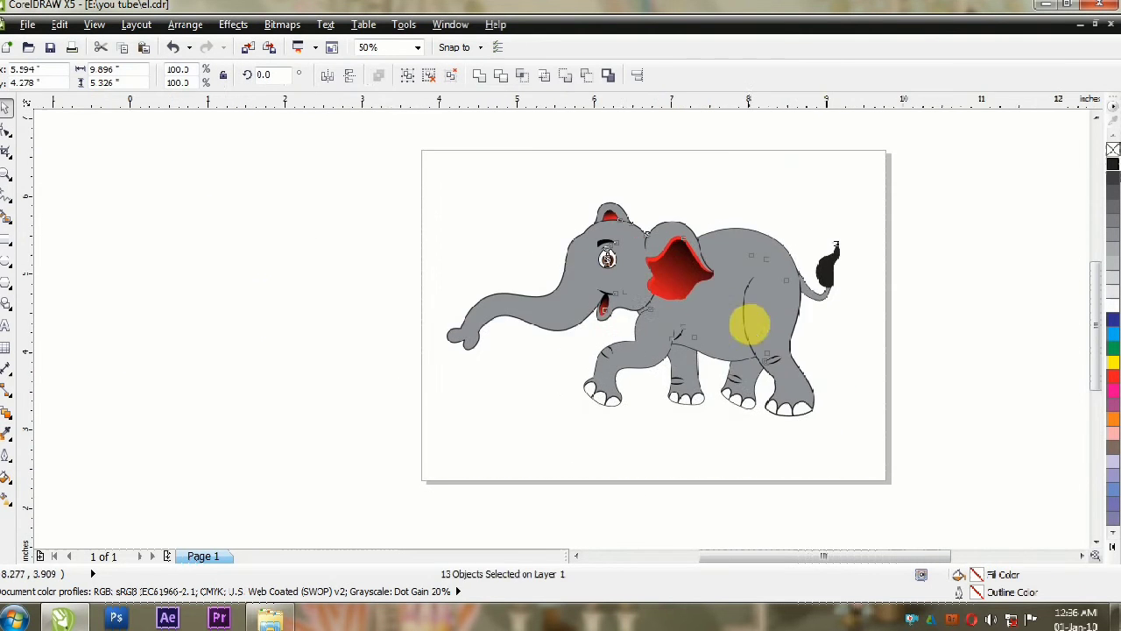
key("F4")
left_click(982, 409)
Step: Copy a crease stroke and rotate it onto the upper edge of the trunk near the face
left_click(517, 289)
left_click(393, 147)
left_click_drag(631, 380, 415, 306)
left_click(433, 321)
left_click(412, 438)
mouse_move(432, 320)
left_mouse_down()
mouse_move(418, 321)
mouse_move(432, 334)
left_mouse_up()
left_click(419, 323)
Step: Reshape the trunk crease strokes and position them inside the head's clip at the base of the trunk
scroll(436, 375, "up", 2)
scroll(416, 339, "up", 1)
key("F10")
left_click_drag(434, 329, 382, 301)
scroll(419, 267, "down", 1)
left_click(318, 230)
left_click(422, 293)
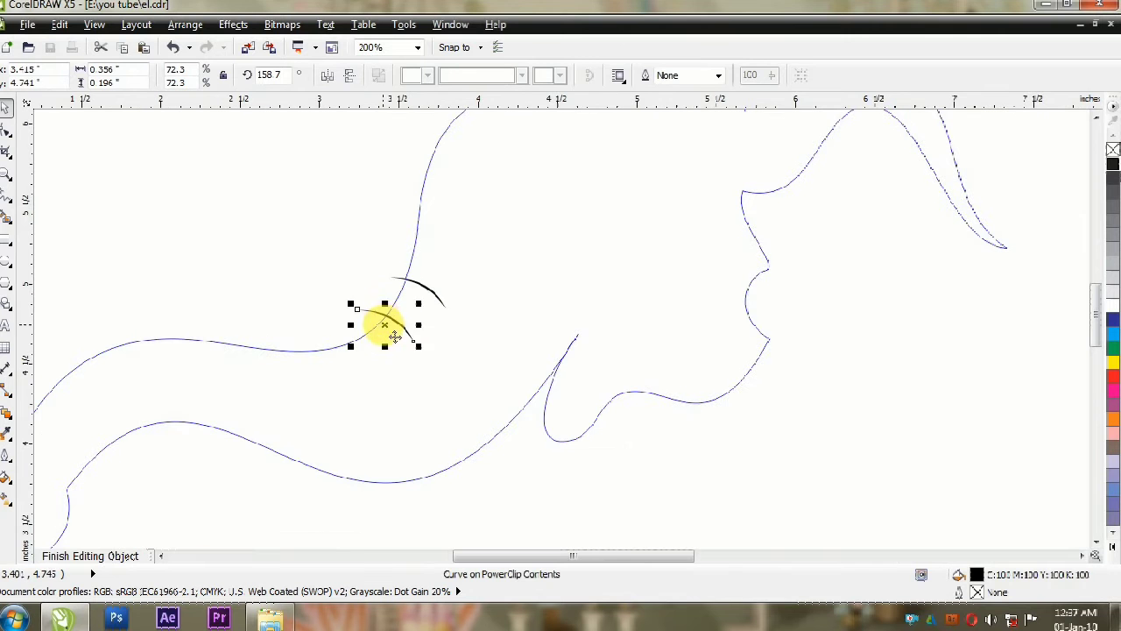
Step: Add more crease strokes along the upper edge of the trunk and finish editing the clipped contents
left_click_drag(347, 399, 327, 358)
left_click_drag(212, 343, 172, 344)
left_click(307, 263, "ctrl")
scroll(307, 300, "down", 1)
left_click(347, 460)
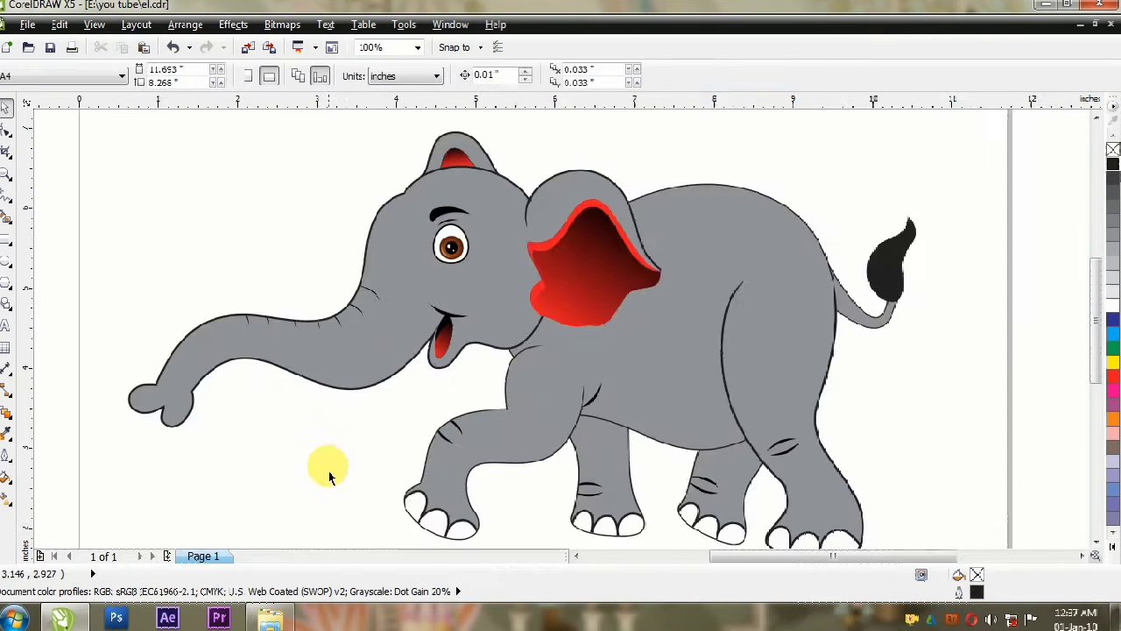
Step: Reshape the two-lobed trunk tip by moving its notch node and rounding the front lobe's outline
scroll(140, 412, "up", 2)
left_click(195, 350)
key("F10")
left_click_drag(251, 389, 221, 405)
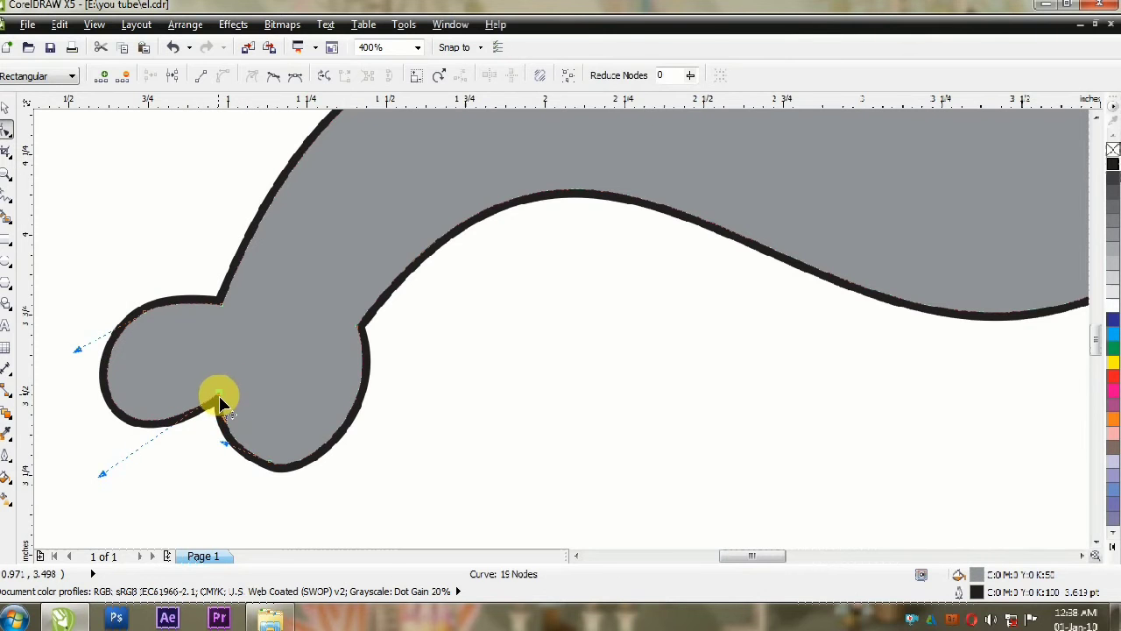
left_click_drag(99, 379, 105, 378)
double_click(145, 311)
mouse_move(177, 306)
left_mouse_down()
mouse_move(177, 280)
mouse_move(179, 296)
left_mouse_up()
Step: Draw a short line about 0.26 in long up from the trunk tip's notch and convert its outline to an object
key("F5")
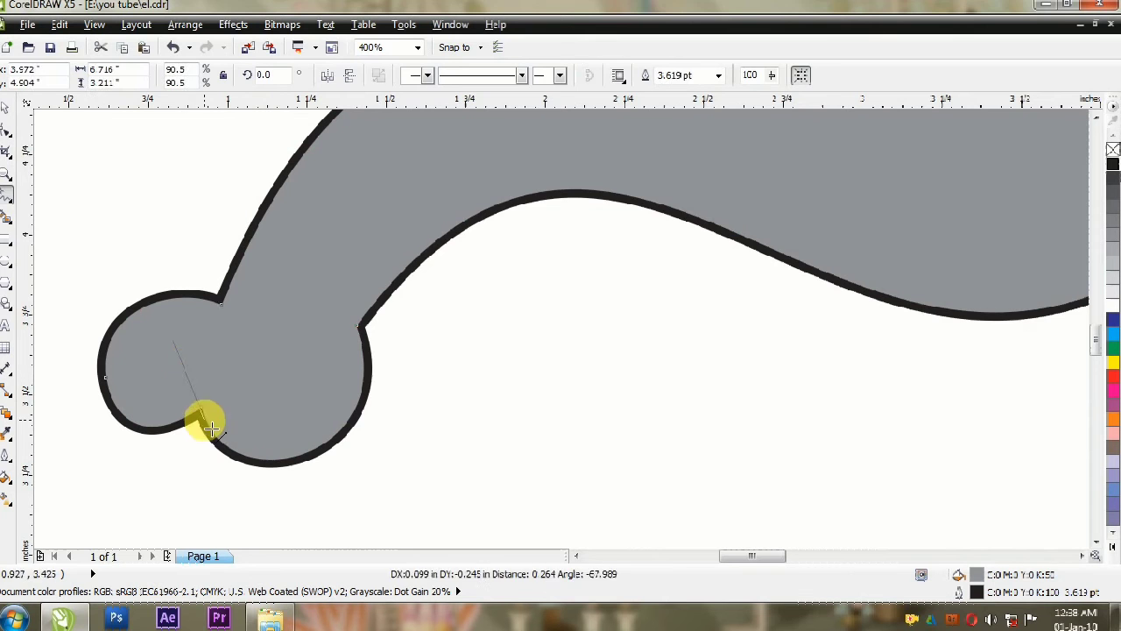
key("space")
key("F12")
left_click(540, 440)
left_click(185, 24)
left_click(245, 342)
Step: Shape the trunk tip line into a curved crease that tapers to a point at its upper end
scroll(170, 424, "up", 2)
left_click(6, 130)
left_click_drag(282, 446, 282, 447)
scroll(401, 477, "down", 1)
left_click(224, 76)
double_click(285, 296)
scroll(330, 358, "up", 1)
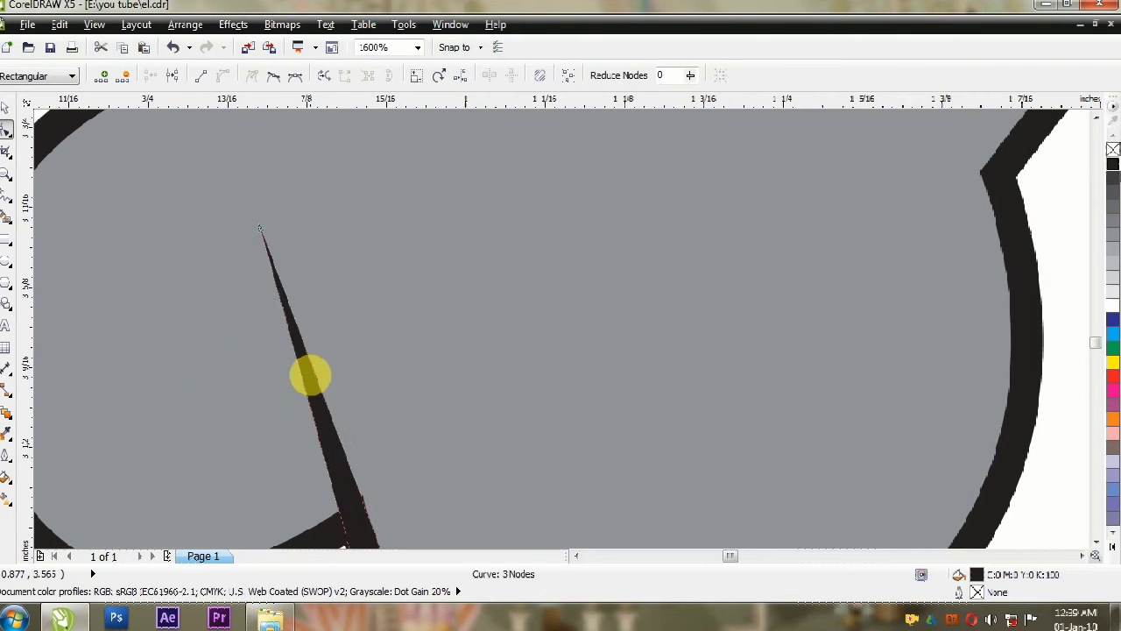
scroll(337, 389, "down", 3)
scroll(196, 401, "up", 1)
left_click(199, 383)
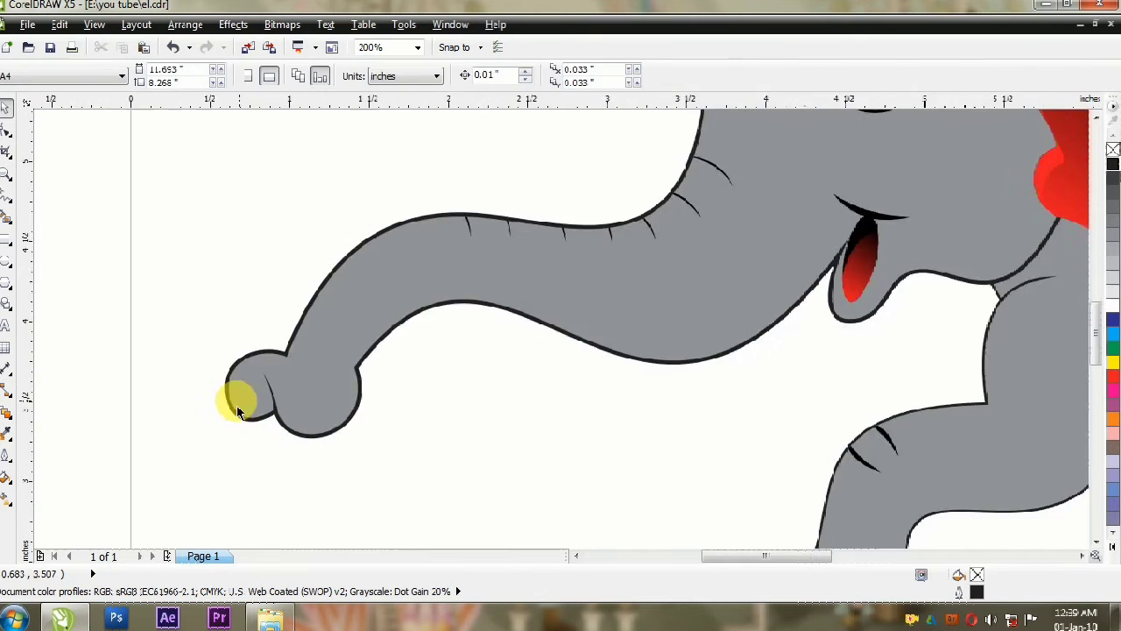
Step: Refine the outline of the trunk tip around the crease, widening the front lobe and narrowing the rear lobe
key("space")
scroll(251, 375, "down", 1)
scroll(381, 421, "down", 1)
scroll(414, 433, "up", 1)
left_click(326, 345)
left_click_drag(326, 344, 306, 339)
left_click(213, 279)
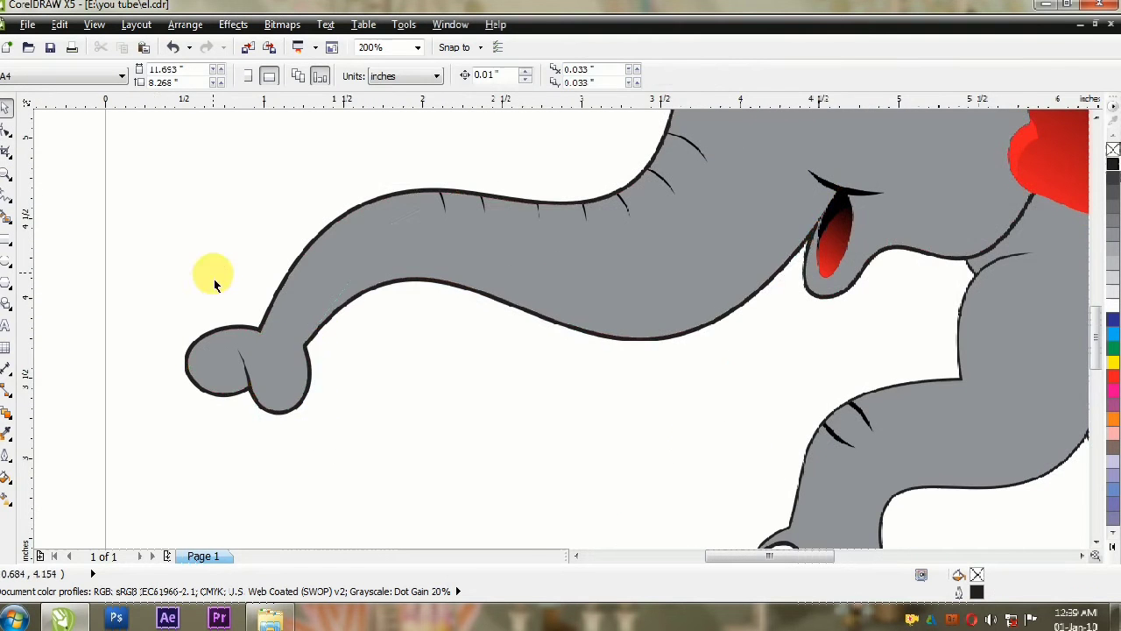
Step: Smooth the back edge of the raised front leg by editing its nodes and deleting a surplus one
scroll(213, 276, "down", 2)
scroll(342, 326, "up", 1)
left_click(423, 276)
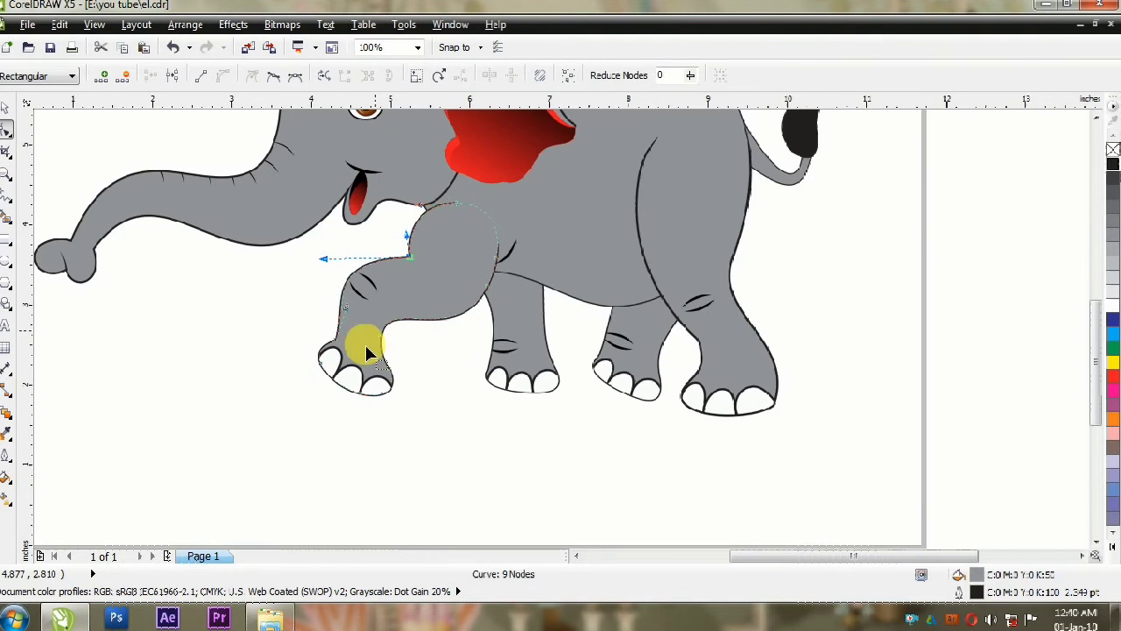
scroll(395, 341, "up", 2)
scroll(389, 349, "down", 1)
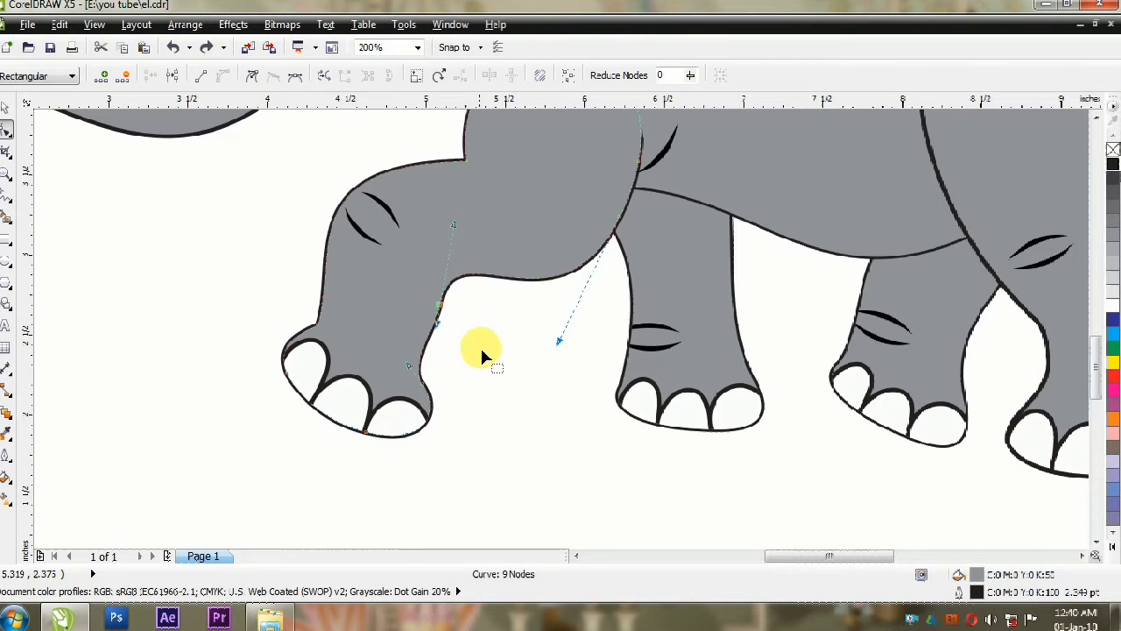
key("Delete")
key("space")
left_click(595, 513)
Step: Remove the kink above the raised front foot by deleting its node and adjusting the leg's front curve
scroll(596, 516, "down", 1)
scroll(388, 420, "up", 1)
scroll(388, 419, "down", 1)
scroll(469, 401, "up", 1)
left_click(491, 371)
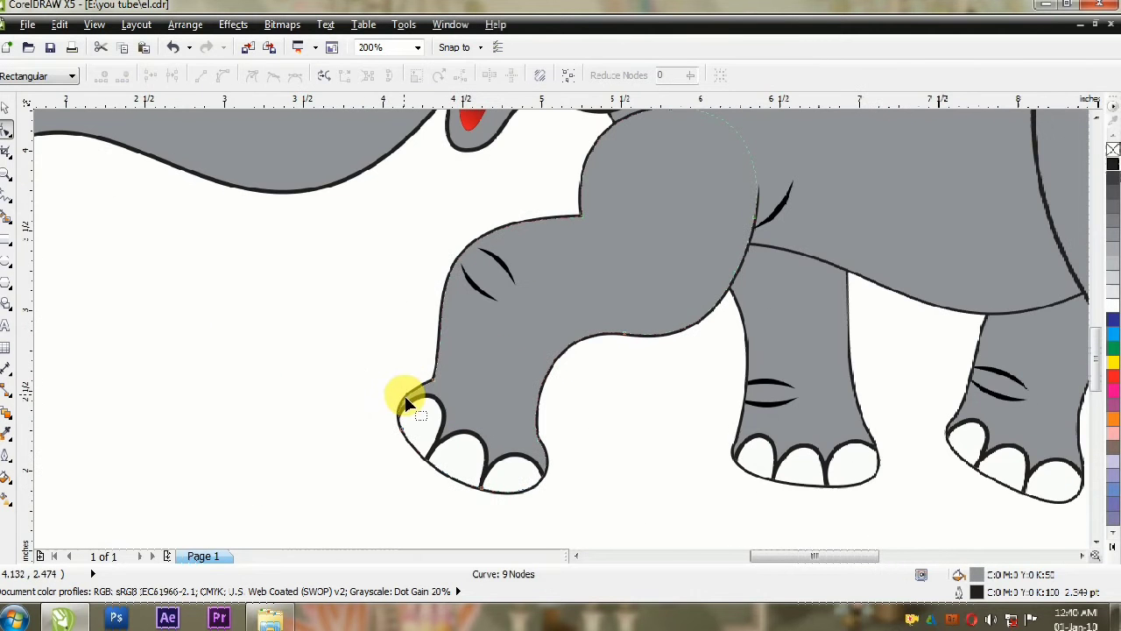
key("Delete")
scroll(427, 382, "down", 1)
scroll(430, 379, "up", 1)
left_click_drag(429, 340, 377, 200)
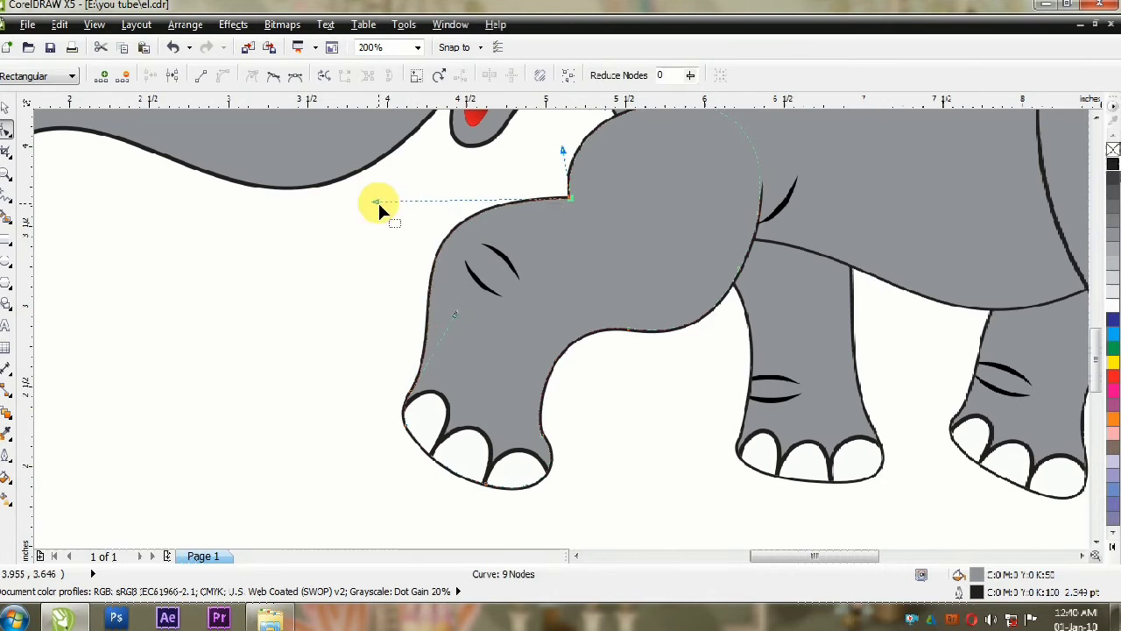
key("space")
left_click(375, 404)
scroll(378, 402, "down", 2)
scroll(415, 438, "up", 1)
Step: Refine the raised front leg's contour and move its clipped knee creases up toward the knee's edge
left_click(410, 345)
left_click(409, 345)
left_click_drag(547, 409, 529, 422)
left_click_drag(463, 319, 468, 308)
left_click_drag(540, 262, 565, 266)
scroll(377, 253, "up", 1)
left_click(475, 283)
left_click(476, 283, "ctrl")
left_click_drag(475, 283, 486, 271)
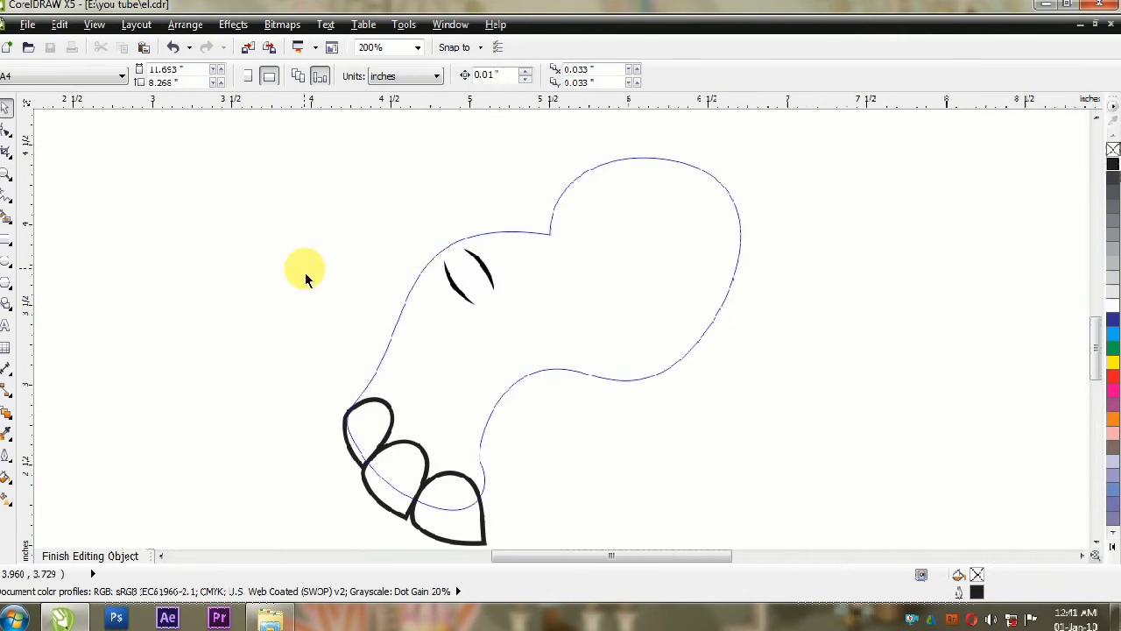
left_click(305, 273, "ctrl")
Step: Rework the raised front leg's outline where it meets the foremost toenail
scroll(325, 399, "down", 2)
scroll(346, 402, "up", 3)
left_click(290, 402)
key("space")
left_click(259, 381)
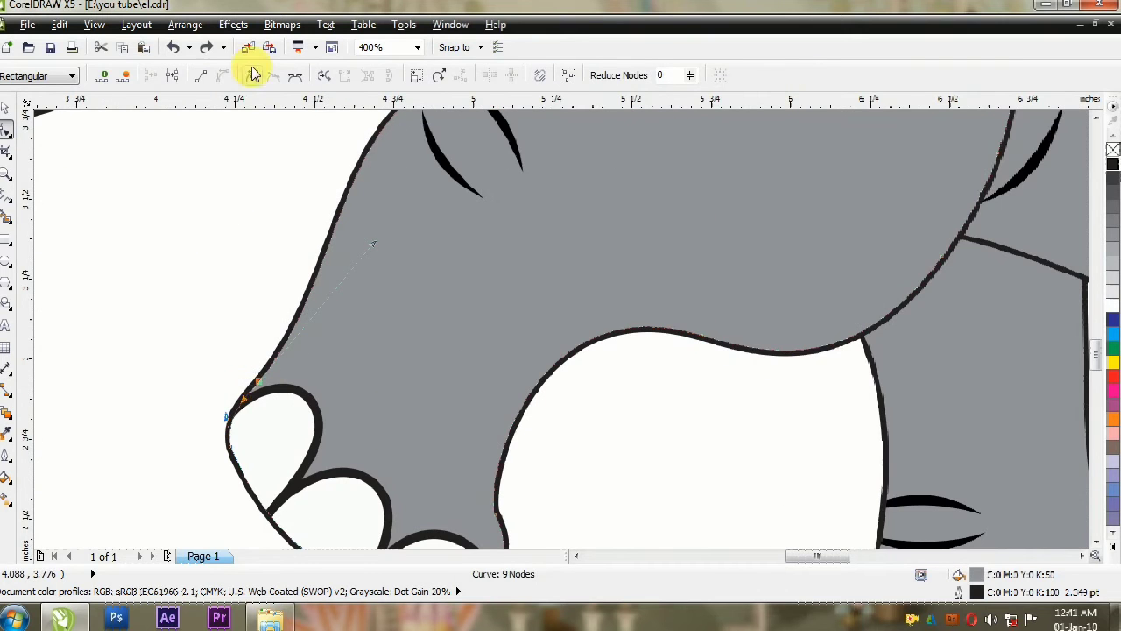
key("space")
scroll(243, 450, "down", 3)
scroll(359, 379, "up", 1)
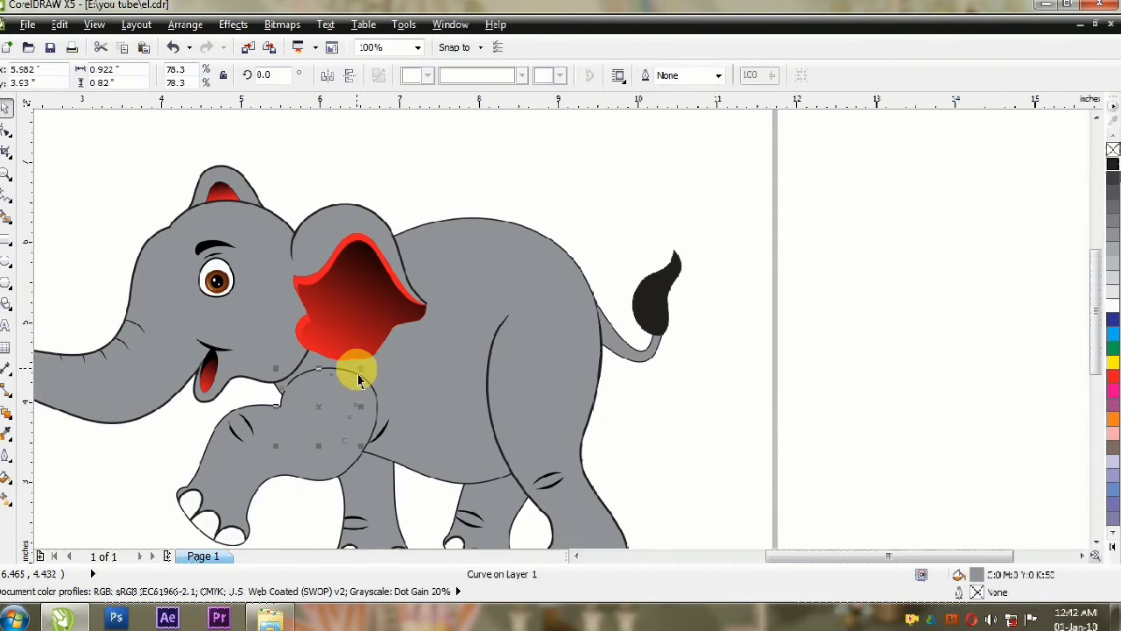
Step: Zoom to the whole elephant and inspect it in full-screen preview
scroll(452, 238, "down", 1)
left_click(555, 332)
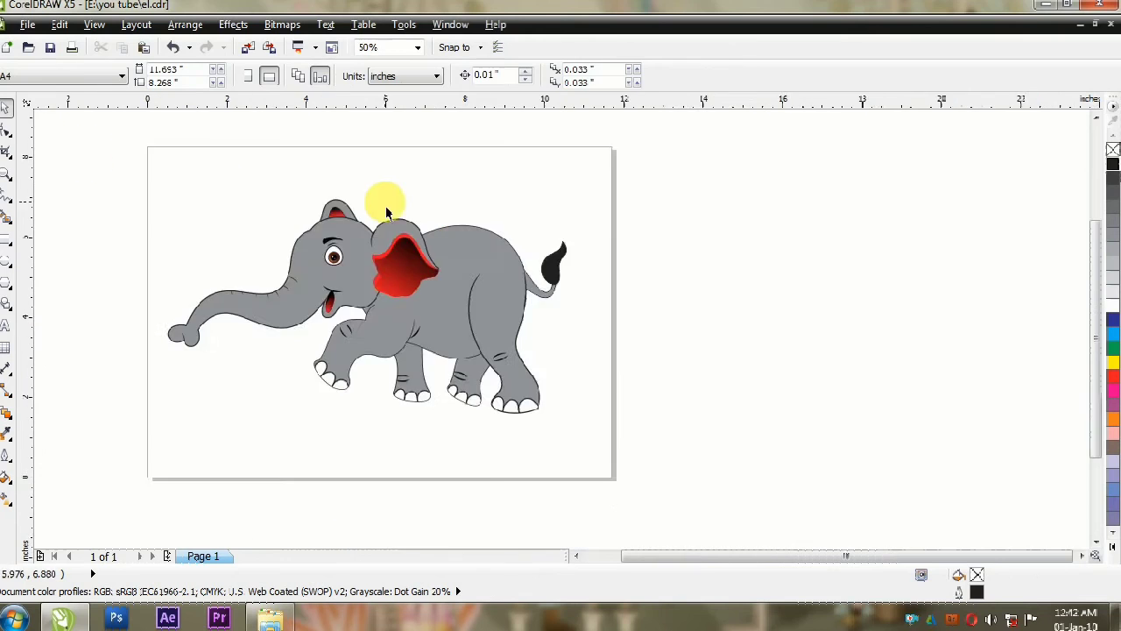
key("F4")
key("F9")
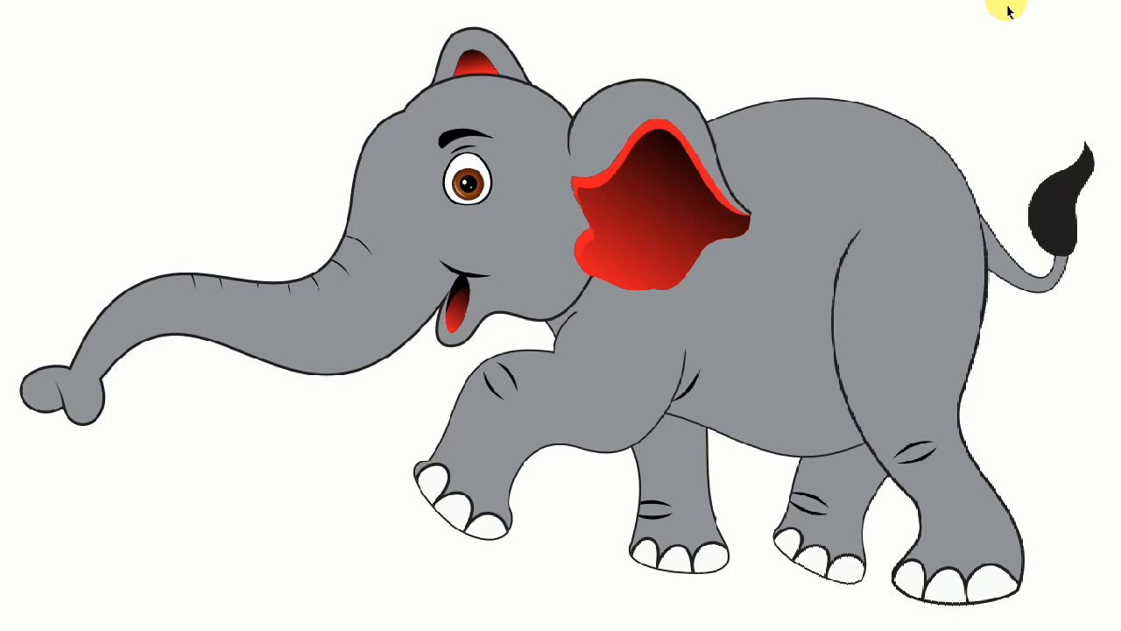
key("F9")
Step: Draw a closed shadow shape from the mouth along the underside of the trunk to its tip and convert its segments to curves
left_click(5, 195)
left_click(227, 366)
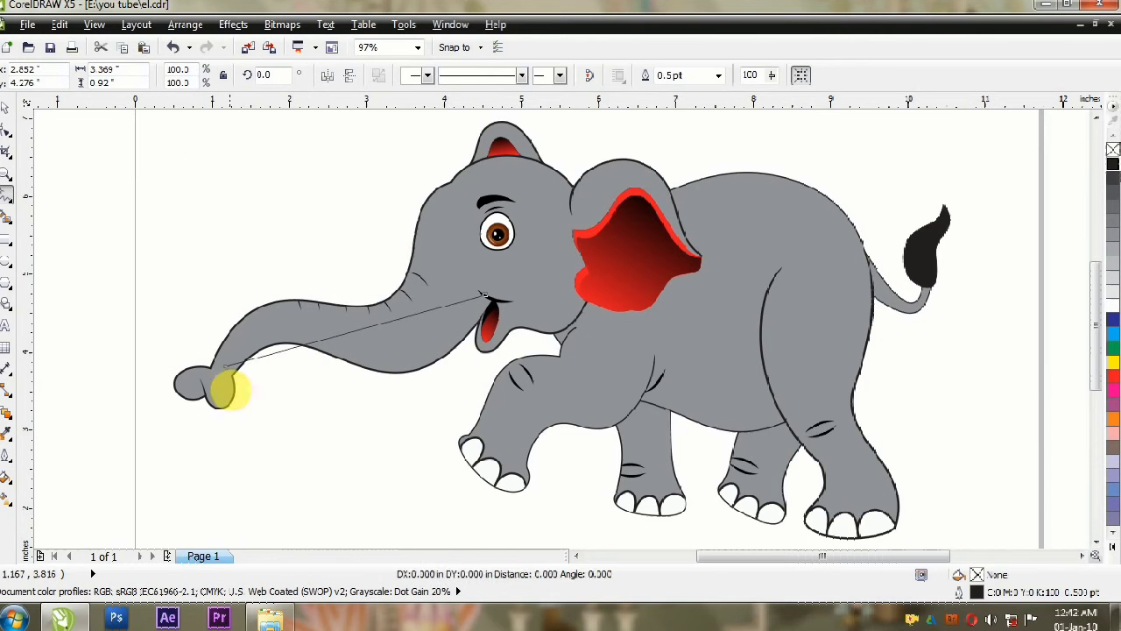
left_click(496, 306)
left_click(5, 130)
scroll(526, 308, "up", 1)
scroll(458, 298, "down", 1)
left_click_drag(450, 245, 82, 435)
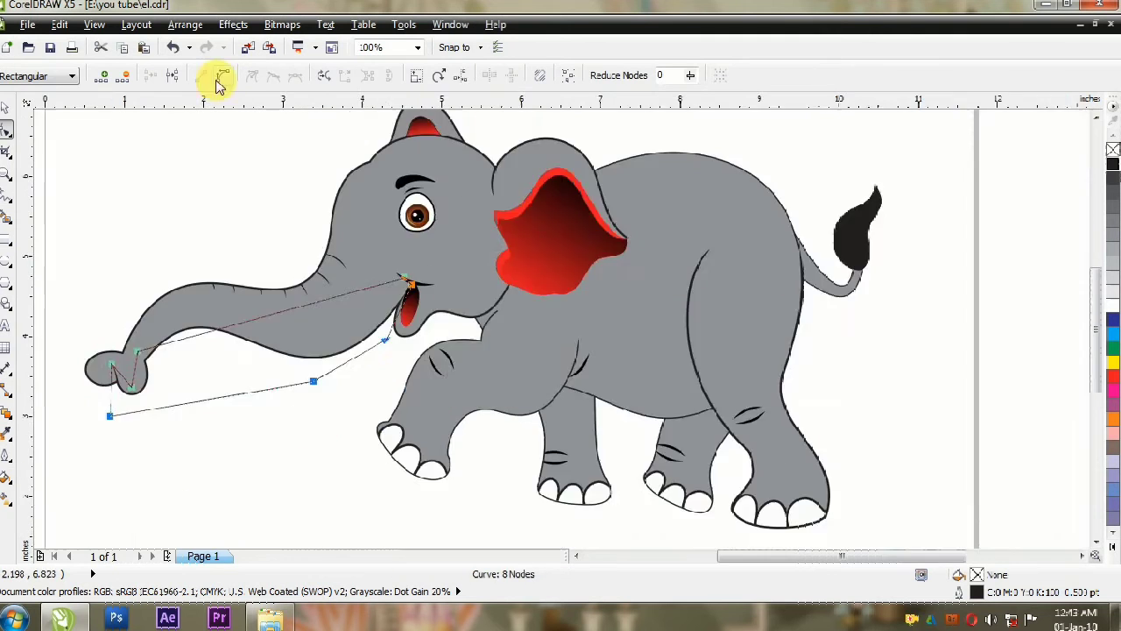
left_click(223, 75)
Step: Bend the shadow shape's upper edge to follow the trunk's underside and the rear lobe of its tip
scroll(456, 281, "up", 1)
left_click(505, 295)
left_click_drag(364, 319, 402, 500)
scroll(345, 354, "down", 1)
left_click_drag(256, 357, 282, 265)
double_click(325, 348)
left_click_drag(325, 349, 317, 368)
scroll(408, 343, "up", 1)
left_click(472, 273)
scroll(446, 317, "down", 1)
scroll(261, 342, "up", 2)
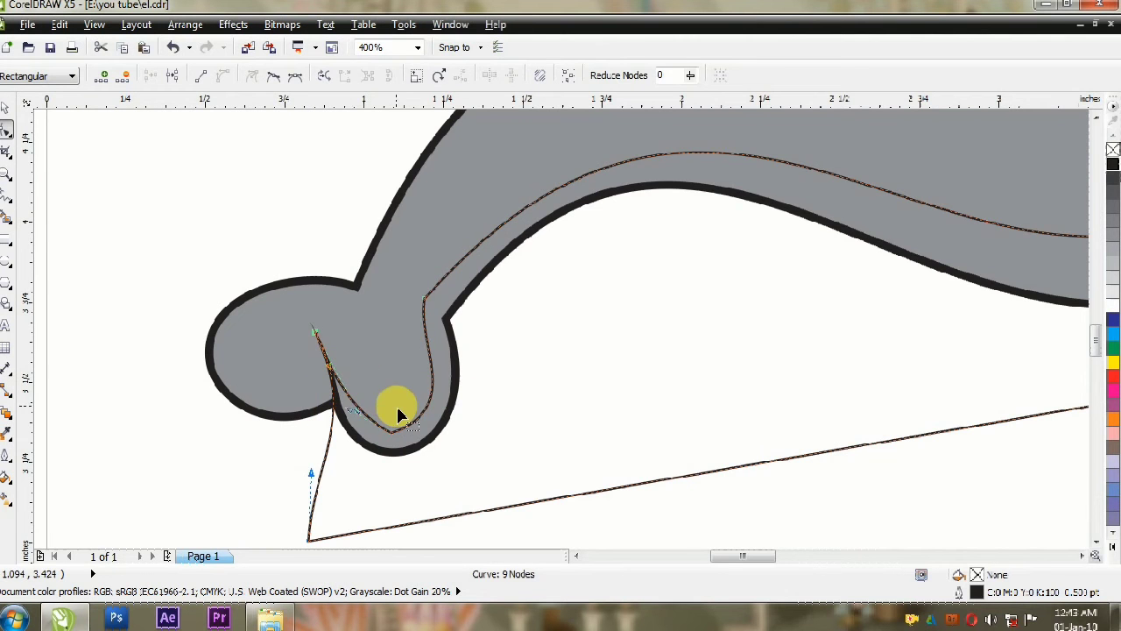
Step: Fill the trunk shadow shape with 70% black and place it inside the head and trunk outline
key("space")
scroll(683, 533, "down", 1)
scroll(588, 388, "down", 1)
left_click(1112, 219)
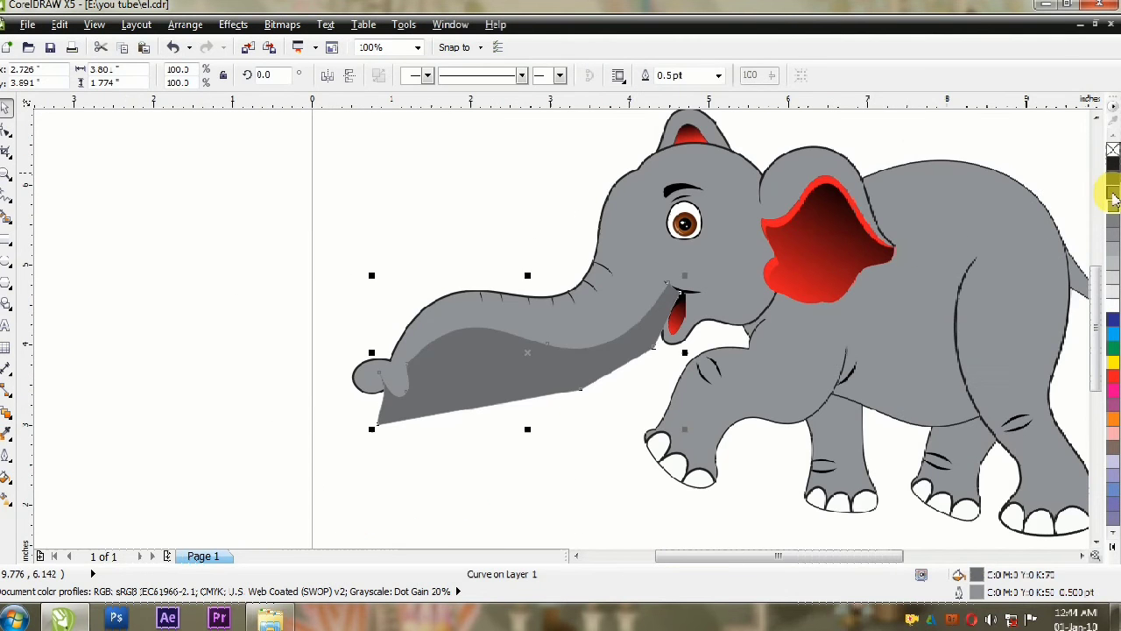
left_click(620, 314, "ctrl")
left_click_drag(673, 296, 574, 376)
Step: Adjust the clipped trunk shadow's nodes so it forms an even band along the underside, and finish editing the contents
scroll(394, 445, "up", 2)
left_click(6, 130)
left_click_drag(447, 204, 463, 208)
key("space")
left_click(392, 255, "ctrl")
left_click(391, 255, "ctrl")
left_click(588, 240)
left_click(493, 445, "ctrl")
scroll(493, 445, "down", 2)
left_click(493, 445)
scroll(603, 329, "up", 1)
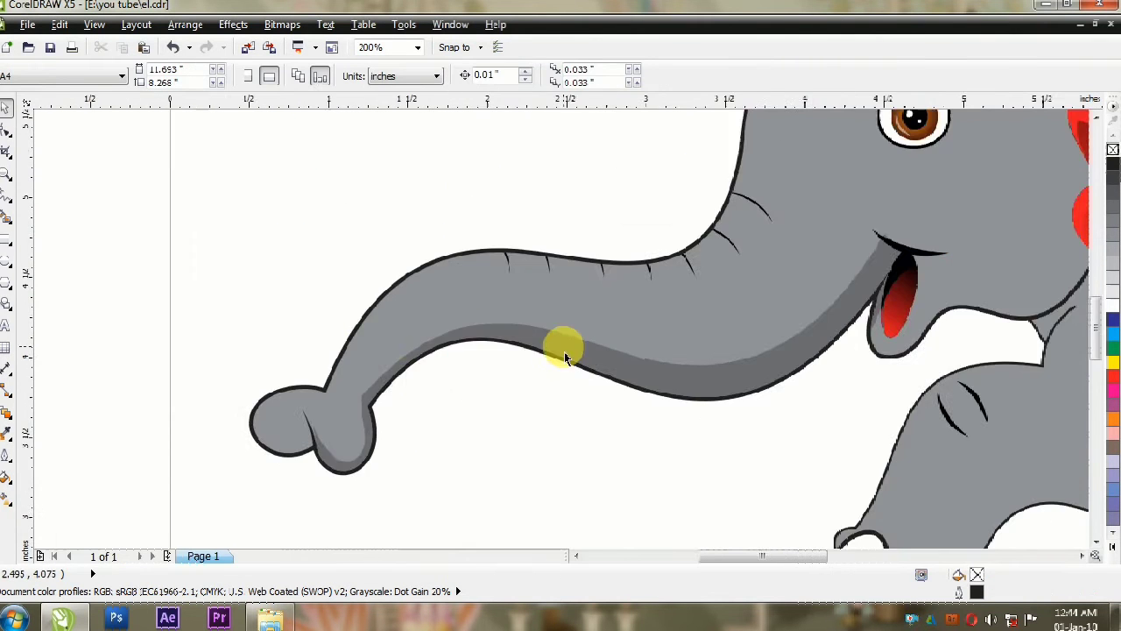
Step: Reshape the upper end of the trunk shadow beside the mouth
scroll(912, 234, "up", 2)
left_click(800, 293, "ctrl")
left_click(7, 130)
left_click_drag(879, 314, 896, 324)
left_click(893, 170, "ctrl")
scroll(894, 170, "down", 2)
left_click(438, 376)
scroll(316, 345, "up", 1)
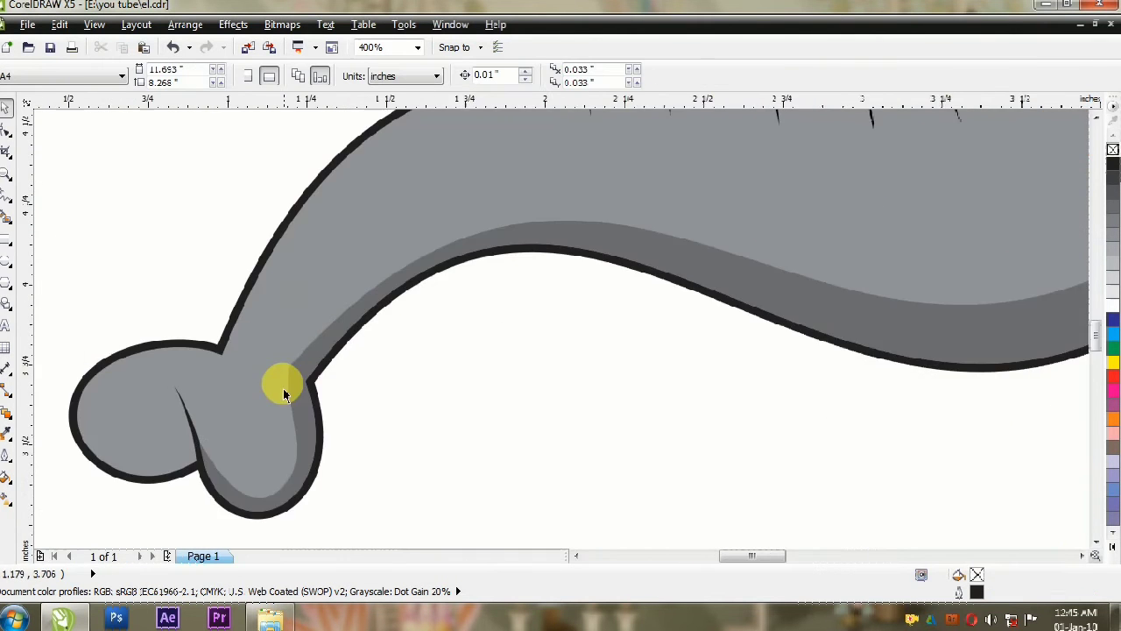
Step: Fine-tune the trunk shadow's edge where it enters the rear lobe of the trunk tip
left_click(283, 386, "ctrl")
left_click(5, 132)
left_click_drag(364, 328, 367, 330)
left_click(297, 345, "ctrl")
scroll(297, 345, "down", 2)
scroll(565, 305, "up", 1)
Step: Edit the clipped trunk shadow's nodes so its end follows the edge of the lower lip
scroll(590, 234, "up", 2)
left_click(535, 248, "ctrl")
left_click(6, 130)
left_click(493, 465)
left_click_drag(433, 376, 434, 374)
scroll(529, 271, "down", 2)
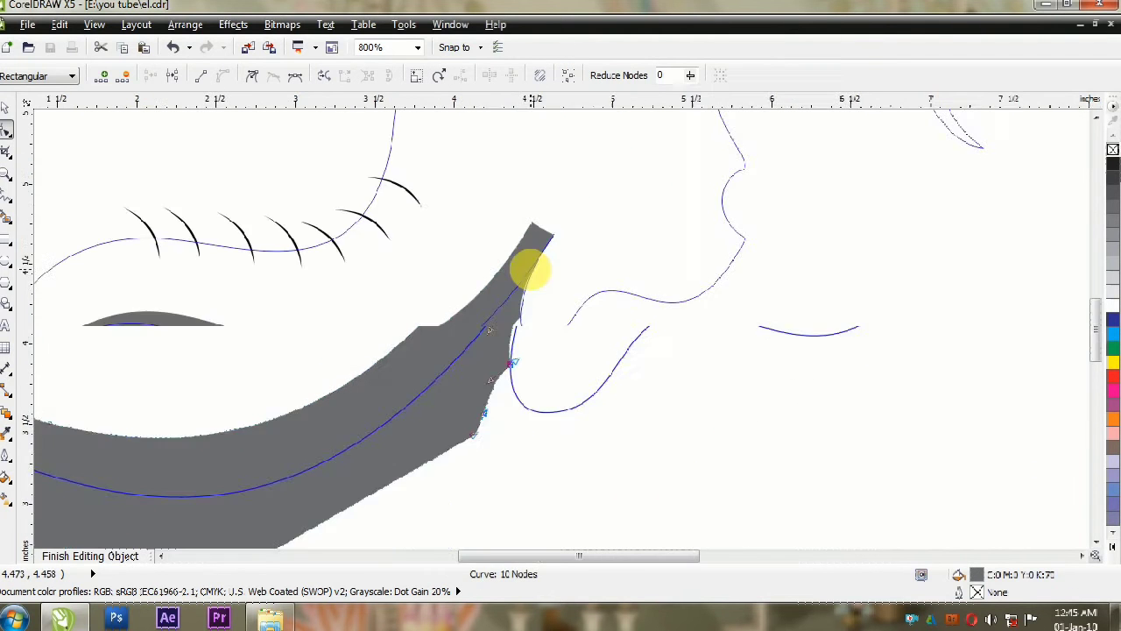
left_click(560, 350, "ctrl")
left_click(547, 377)
Step: Draw a closed straight-sided shadow shape below the jaw, from the lower lip to the base of the ear
scroll(675, 282, "up", 1)
left_click(590, 232, "ctrl")
left_click(6, 196)
left_click(806, 181)
double_click(683, 294)
double_click(396, 392)
double_click(657, 426)
double_click(857, 187)
left_click(806, 181)
Step: Fill the jaw shadow shape with 70% black, remove its outline and convert its segments to curves
left_click(6, 130)
left_click(1114, 207)
right_click(1113, 149)
double_click(6, 129)
left_click(224, 76)
Step: Bend the jaw shadow's upper edge to follow the jawline and finish editing the clipped contents
left_click_drag(750, 234, 755, 253)
left_click_drag(534, 345, 497, 290)
left_click_drag(704, 275, 659, 310)
key("Delete")
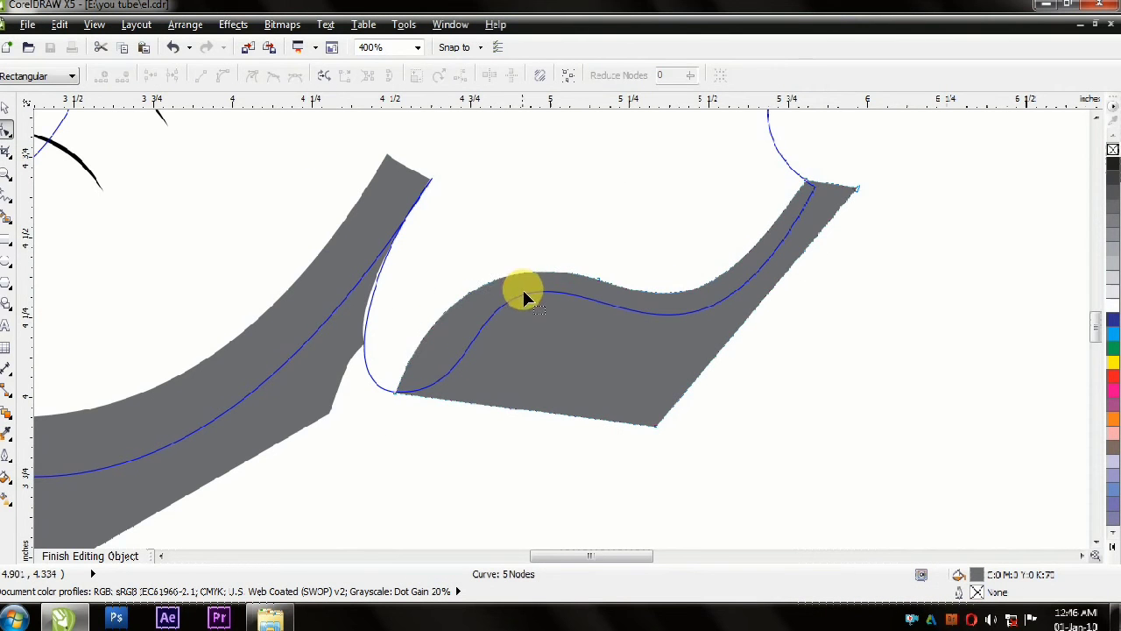
mouse_move(405, 406)
left_mouse_down()
mouse_move(431, 419)
mouse_move(439, 409)
left_mouse_up()
left_click(90, 556)
left_click(285, 475)
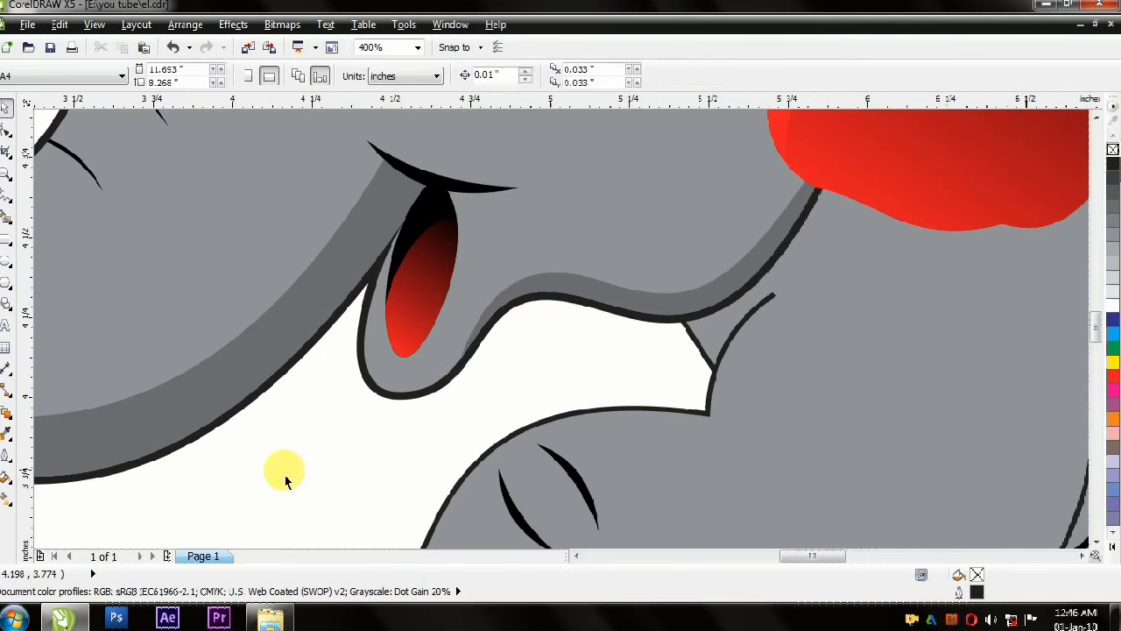
Step: Draw a short curved line from the lower lip's edge up into the cheek and give it a 2 pt outline
left_click(6, 196)
left_click(447, 375)
left_click(490, 285)
double_click(6, 130)
left_click(223, 76)
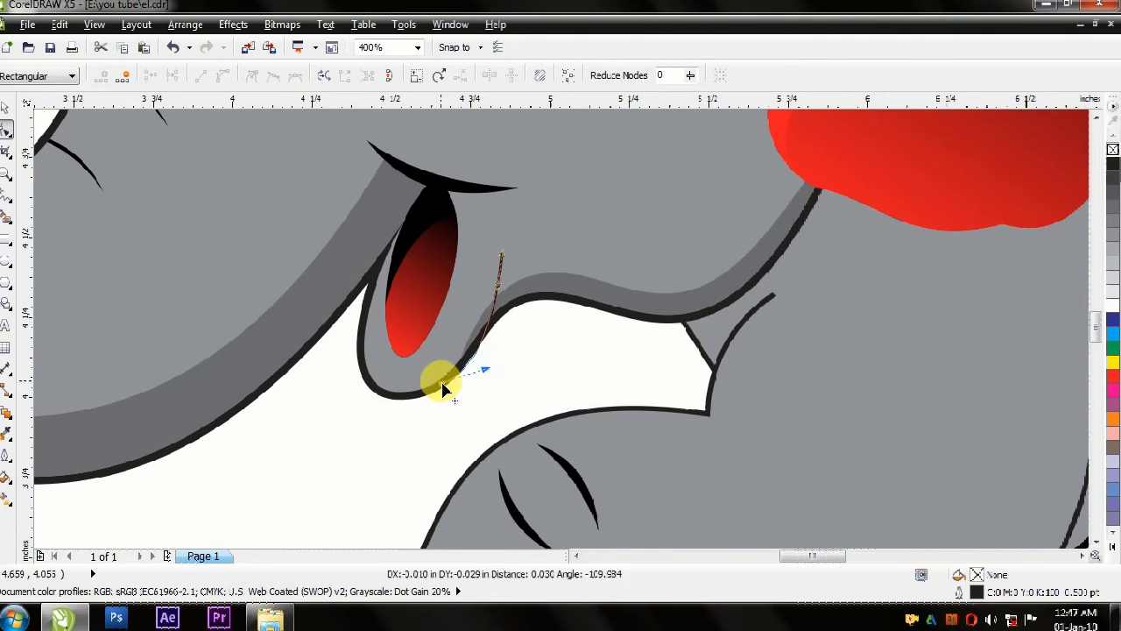
left_click(5, 107)
double_click(976, 592)
type("2")
left_click(541, 441)
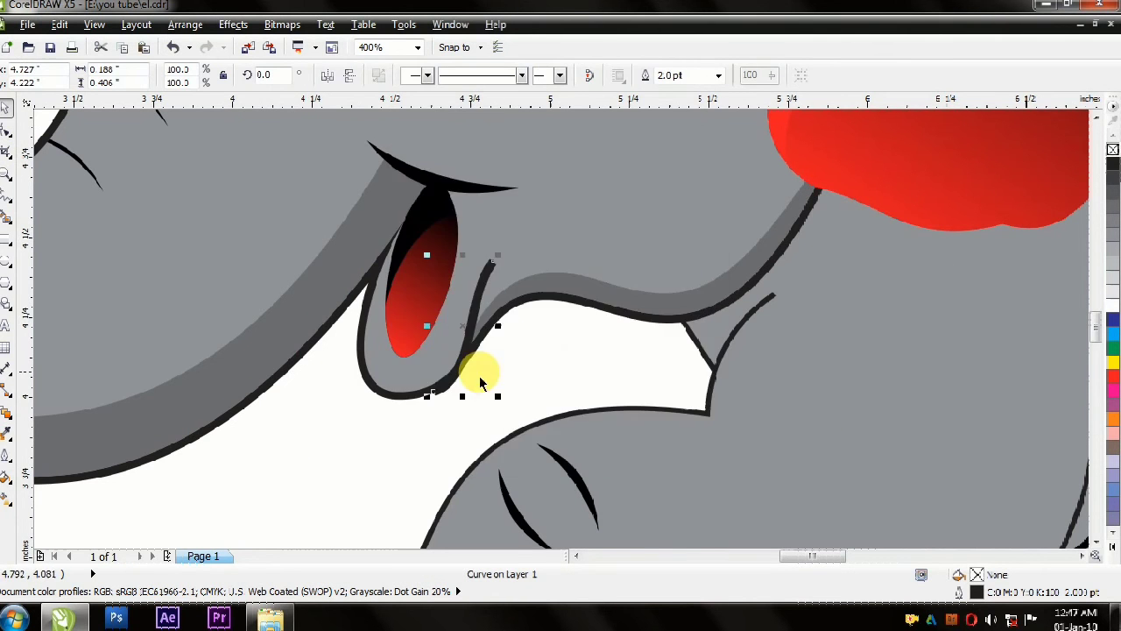
Step: Reshape the new cheek line's nodes so it flows smoothly out of the lower lip
scroll(479, 372, "up", 2)
scroll(354, 423, "down", 1)
left_click(6, 130)
scroll(324, 459, "up", 3)
left_click_drag(613, 403, 653, 368)
left_click(6, 107)
left_click(829, 450)
Step: Give the mouth opening a 2 pt outline, and cut and paste it back into place
scroll(456, 297, "down", 7)
scroll(461, 252, "up", 2)
left_click(385, 395)
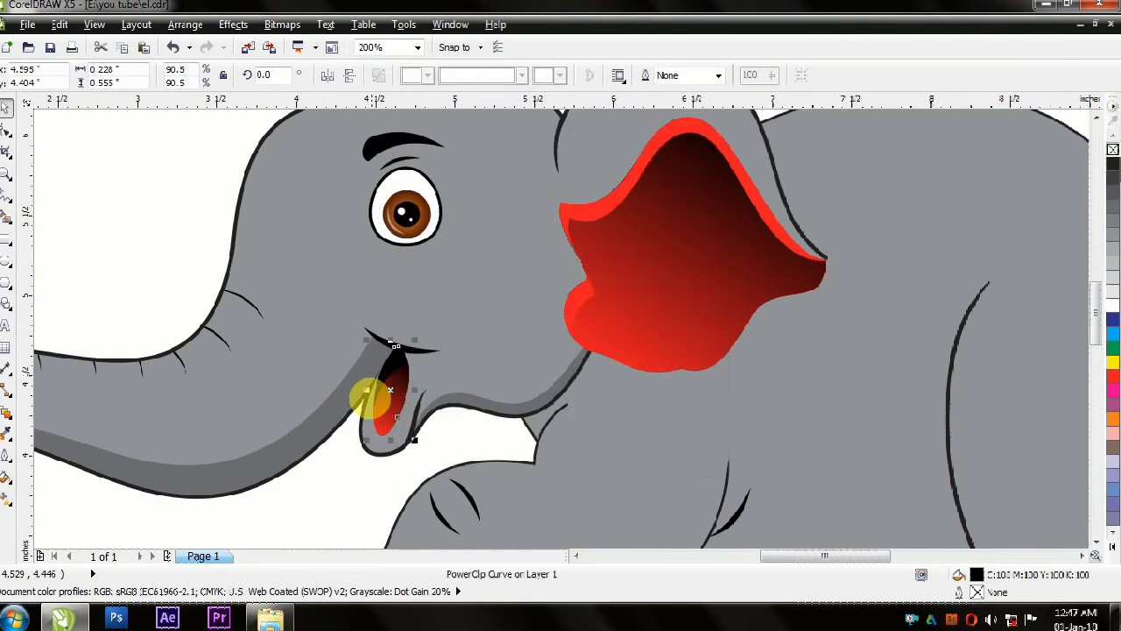
right_click(1114, 164)
double_click(975, 592)
type("2")
left_click(541, 441)
right_click(1113, 518)
key("ctrl+x")
left_click(403, 386, "ctrl")
key("ctrl+v")
left_click(382, 390, "ctrl")
scroll(213, 393, "down", 3)
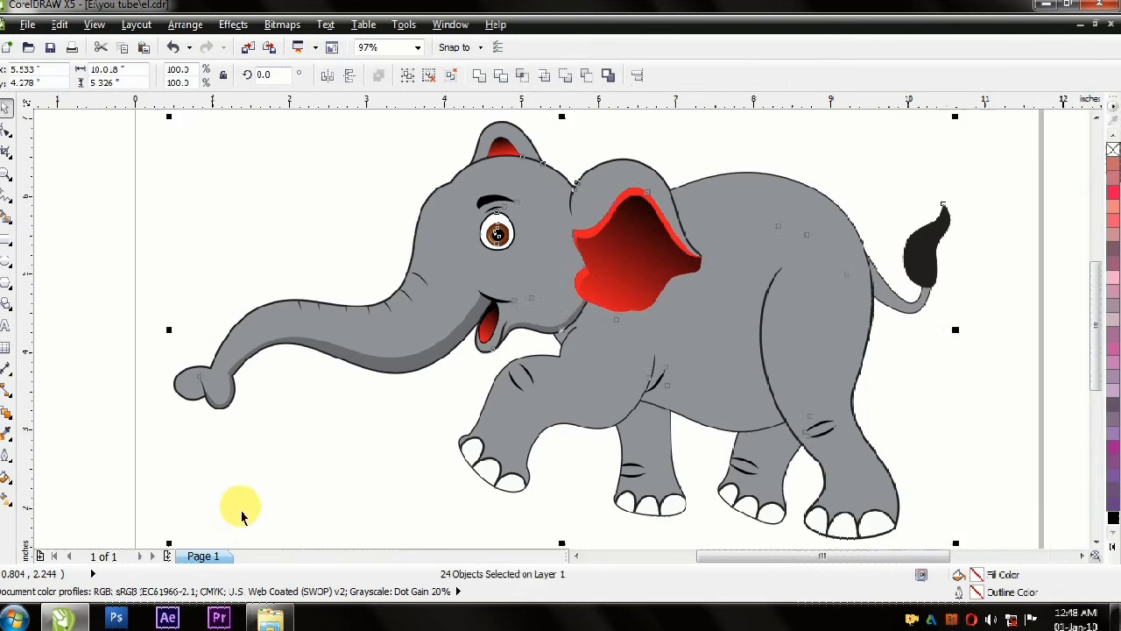
Step: Try peach and pink fills on the large ear's inner shapes and undo the recoloring
left_click(627, 284)
left_click(1113, 546)
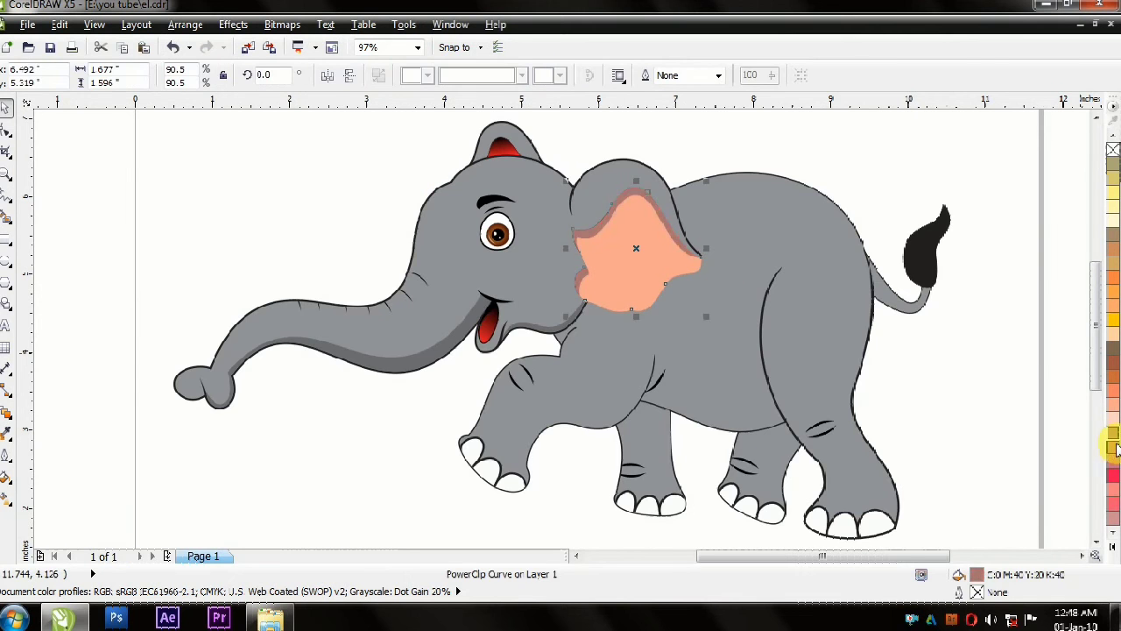
left_click(1115, 448)
left_click(918, 378)
left_click(613, 293)
left_click(1112, 490)
left_click(868, 174)
key("ctrl+z")
key("ctrl+z")
key("ctrl+z")
key("ctrl+z")
key("ctrl+z")
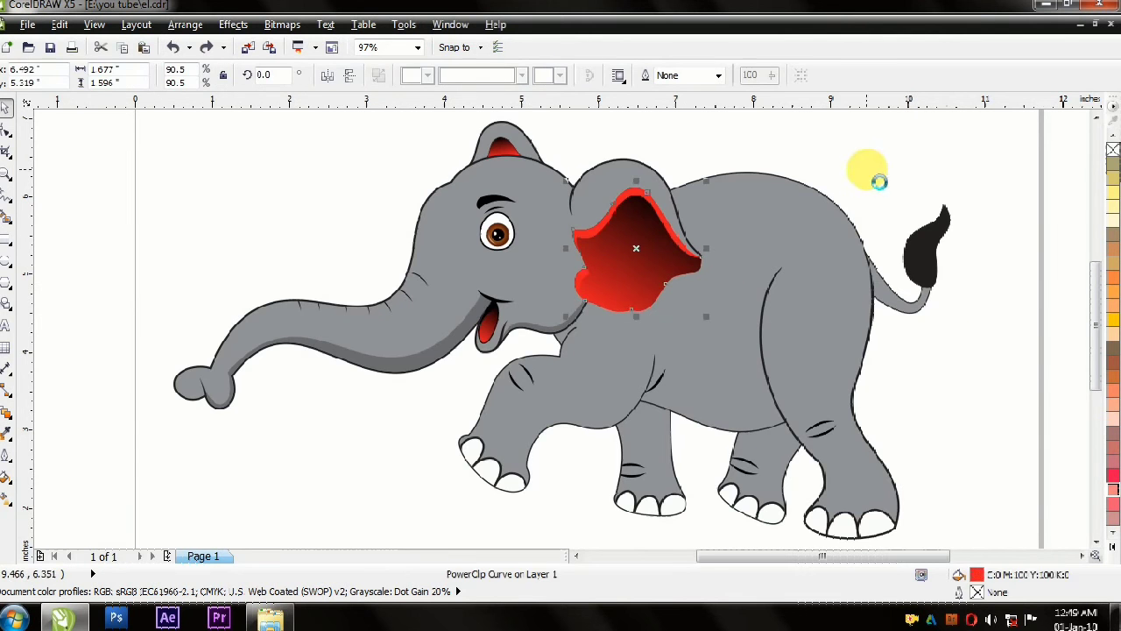
key("ctrl+z")
Step: Draw a closed straight-sided shadow shape along the underside of the raised front leg within its clipped contents
left_click(628, 416, "ctrl")
key("F5")
left_click(653, 374)
double_click(605, 419)
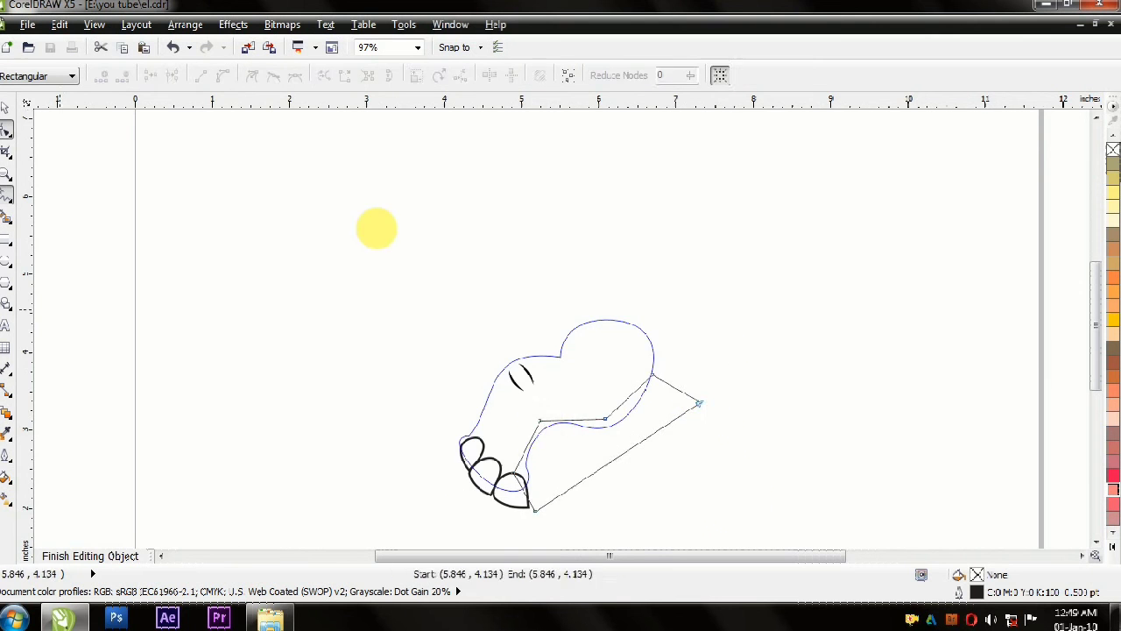
scroll(601, 428, "up", 3)
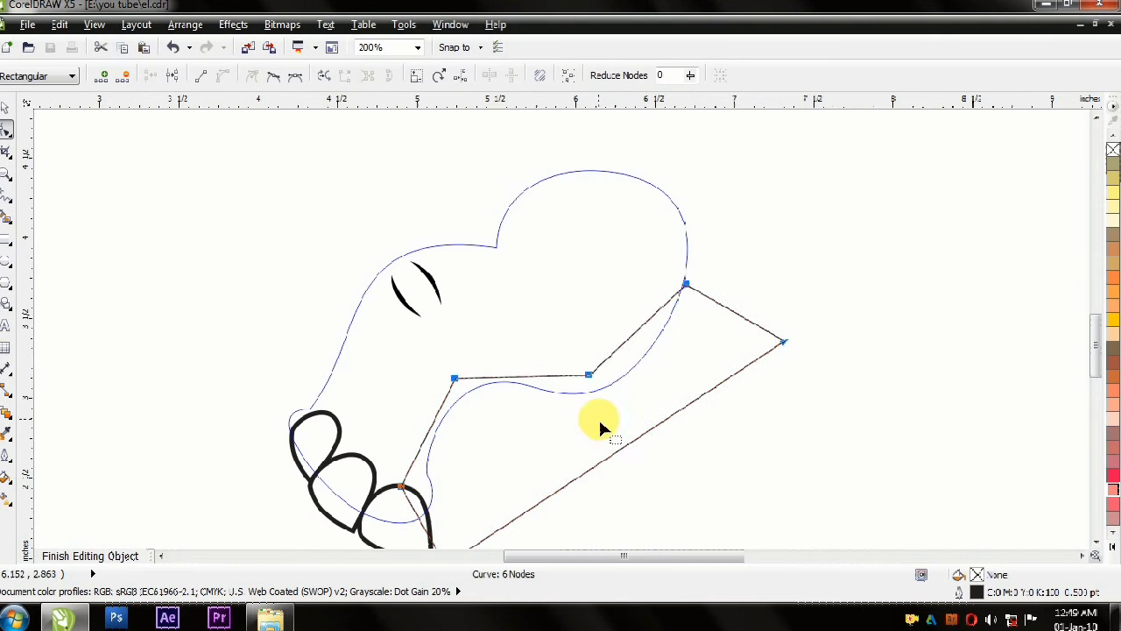
Step: Bend the upper edge of the raised leg's shadow into a smooth curve parallel to the leg's underside
double_click(528, 356)
double_click(589, 374)
left_click_drag(531, 355, 540, 367)
left_click(455, 378)
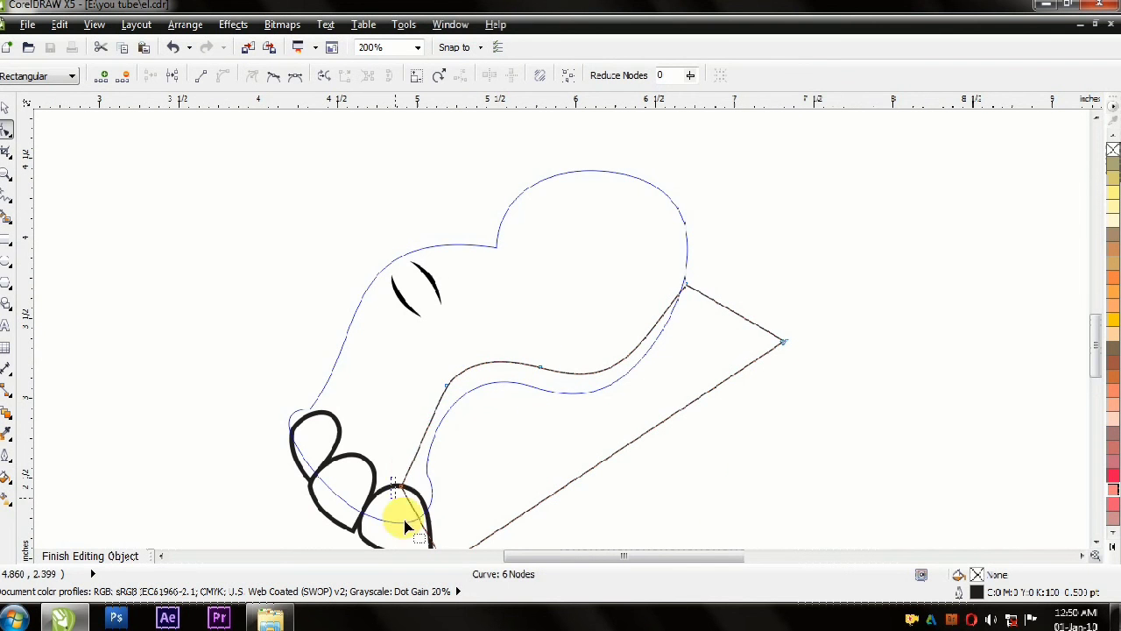
left_click(447, 386)
left_click_drag(686, 285, 686, 277)
left_click_drag(637, 349, 640, 364)
Step: Fill the raised leg's shadow with dark gray, without an outline, and finish editing the clipped contents
key("space")
scroll(557, 357, "down", 1)
left_click(1113, 547)
left_click(1065, 190)
left_click(858, 277, "ctrl")
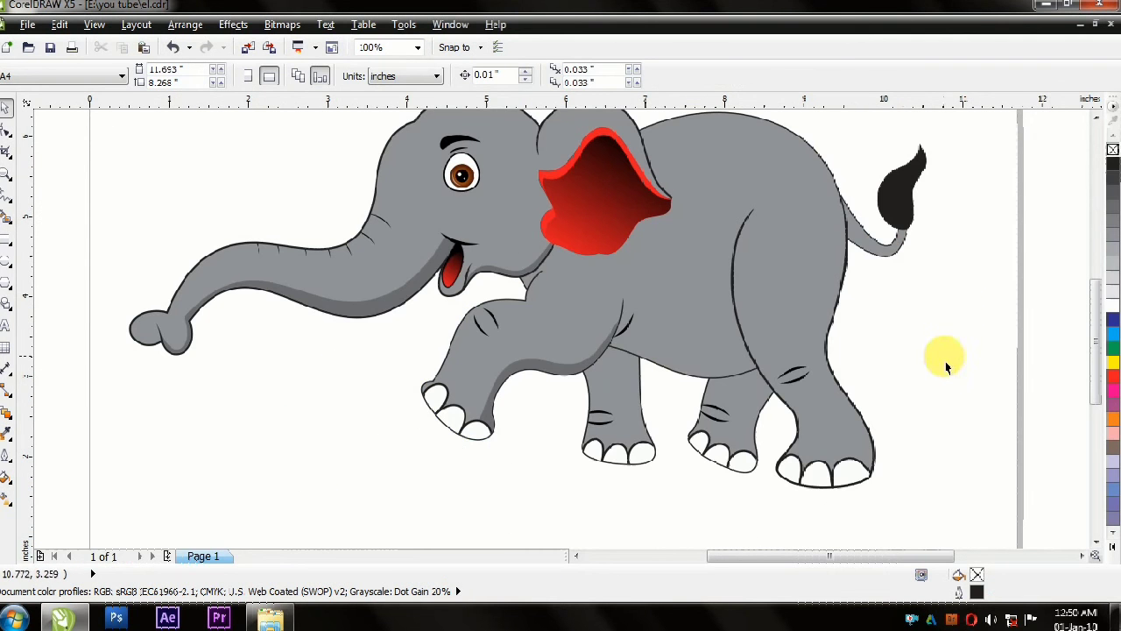
Step: Draw a closed straight-sided shadow shape along the rear edge of the standing front leg within its clipped contents
left_click(633, 378)
left_click(638, 391, "ctrl")
left_click(625, 326)
double_click(641, 452)
double_click(658, 440)
double_click(650, 311)
left_click(625, 326)
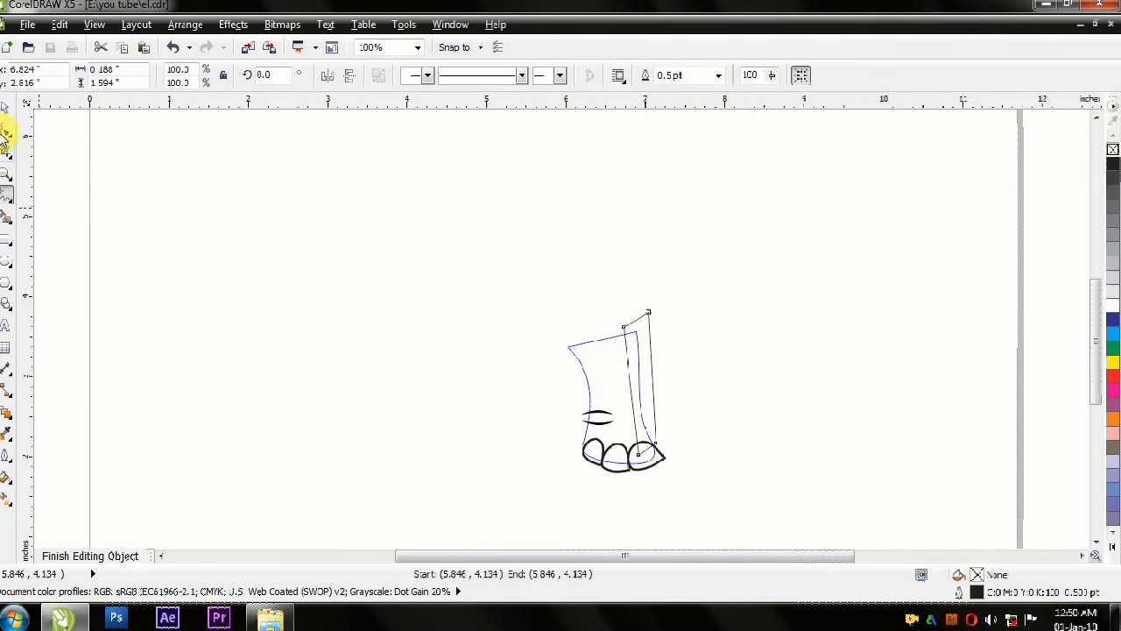
Step: Fill the standing front leg's shadow with 70% black and bend its inner edge to follow the leg
left_click(6, 131)
left_click(1113, 184)
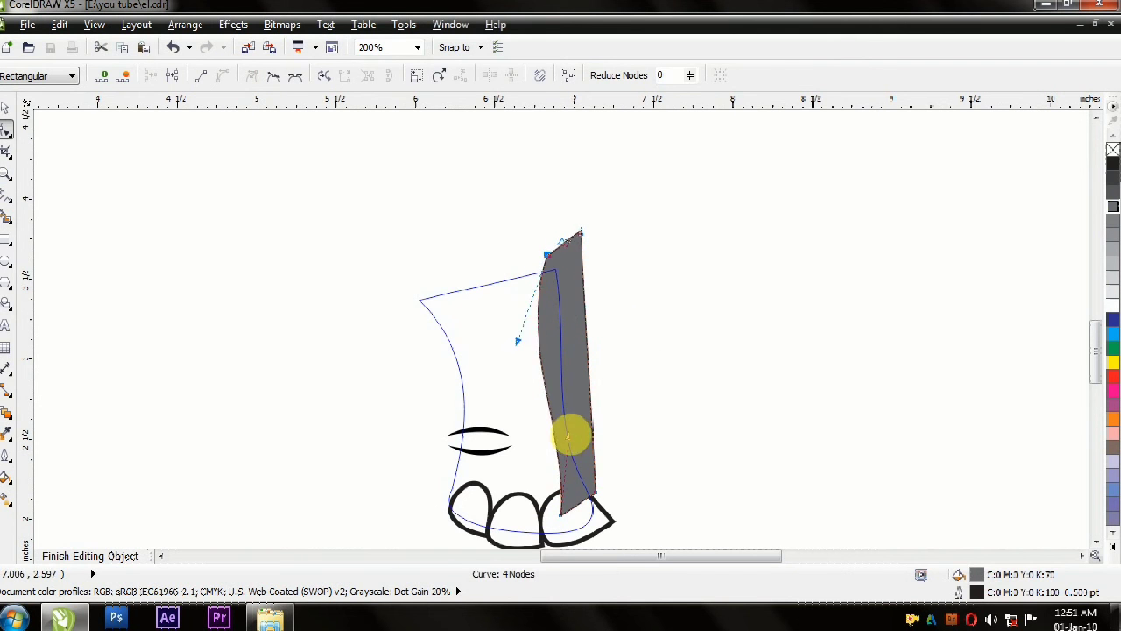
left_click(6, 107)
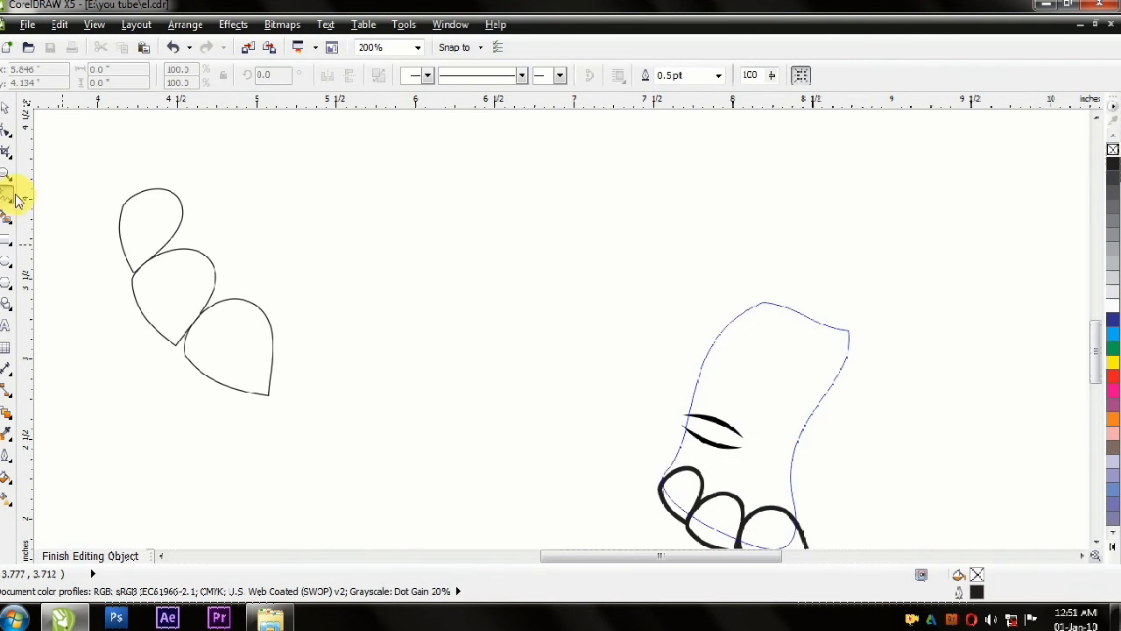
Step: Draw a closed shadow shape along the rear edge of the far hind leg, filled with 70% black and without an outline
left_click(834, 319)
double_click(762, 495)
double_click(807, 501)
double_click(871, 281)
left_click(834, 292)
left_click(1113, 209)
right_click(1113, 150)
Step: Bend the far hind leg shadow's inner edge to follow the leg's contour and finish editing the clipped contents
left_click(7, 130)
left_click_drag(813, 333, 790, 322)
left_click(6, 107)
left_click(219, 147, "ctrl")
left_click(700, 271, "ctrl")
left_click(6, 129)
scroll(787, 253, "up", 1)
left_click_drag(723, 195, 719, 202)
left_click(613, 331)
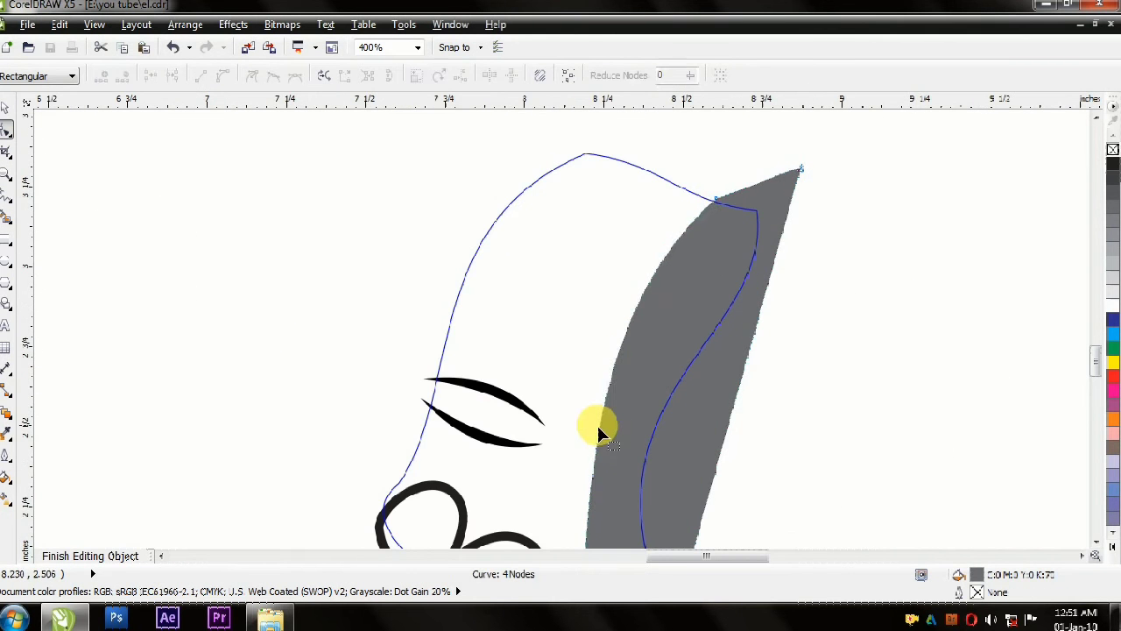
scroll(676, 177, "down", 1)
left_click(6, 107)
left_click(829, 240, "ctrl")
Step: Draw a closed straight-sided shadow shape along the rear edge of the near hind leg, from the rump to below the foot
scroll(700, 350, "down", 1)
left_click(6, 195)
left_click(742, 138)
double_click(721, 123)
double_click(741, 222)
left_click(742, 139)
Step: Convert the near hind leg shadow's segments to curves and bend its inner edge along the back of the leg
left_click(6, 129)
left_click_drag(679, 508, 841, 114)
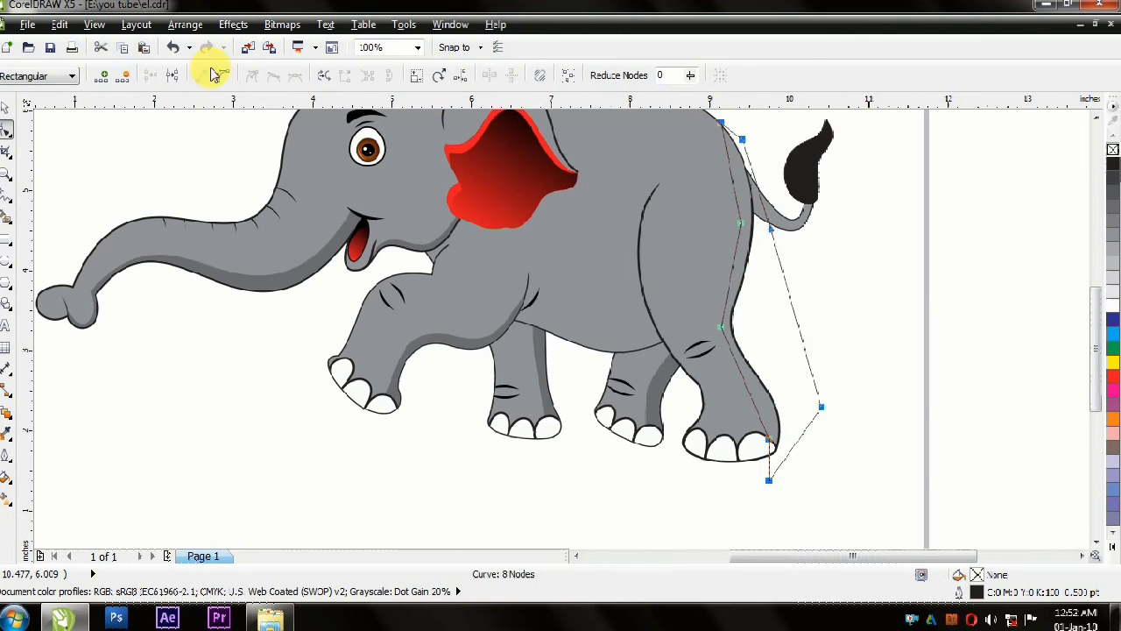
scroll(738, 298, "up", 2)
double_click(703, 250)
key("ctrl+z")
scroll(690, 326, "down", 1)
scroll(690, 370, "up", 1)
scroll(682, 313, "down", 1)
scroll(668, 315, "down", 1)
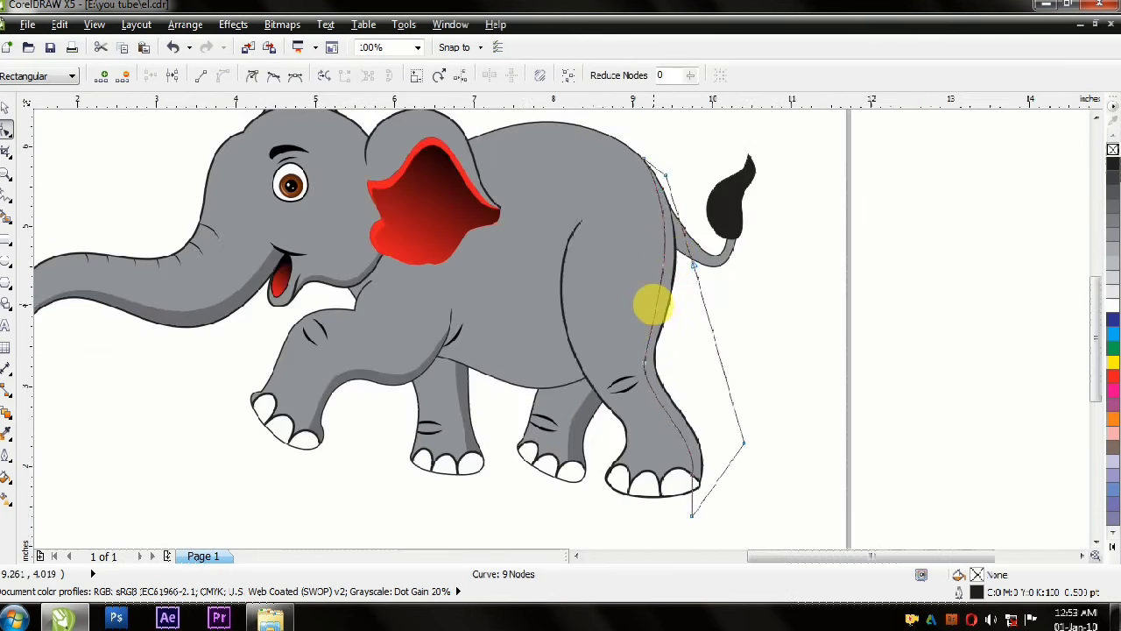
Step: Refine the shadow's inner edge between the hip and knee of the near hind leg into one smooth curve
scroll(635, 307, "up", 1)
left_click(635, 306)
left_click_drag(628, 288, 623, 286)
scroll(639, 223, "down", 1)
scroll(653, 191, "up", 1)
left_click_drag(631, 204, 643, 205)
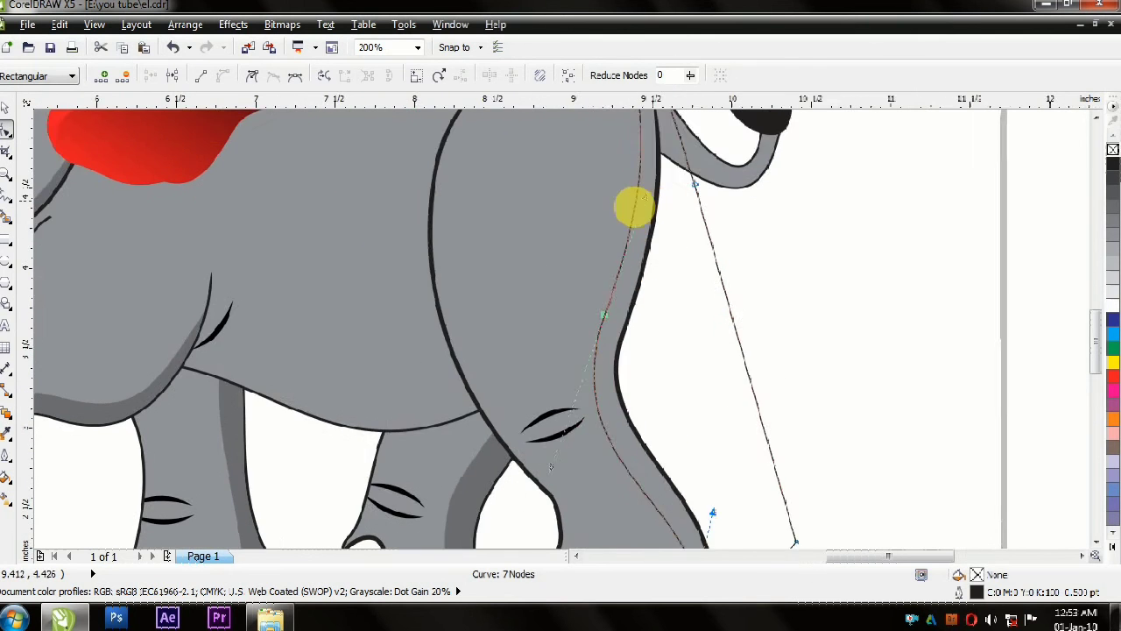
scroll(606, 247, "down", 1)
Step: Place the shadow shape inside the near hind leg with PowerClip and open the leg's contents for editing
key("space")
left_click(600, 163)
key("ctrl+z")
key("alt+c")
key("w")
key("p")
left_click(634, 387)
left_click(635, 387, "ctrl")
left_click_drag(606, 383, 666, 382)
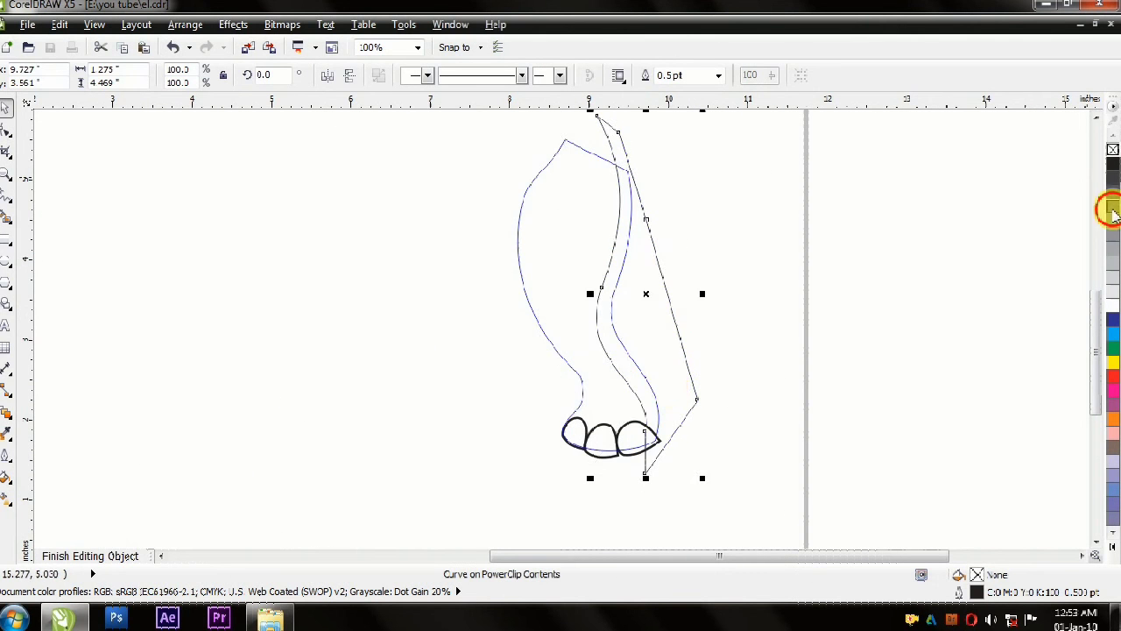
Step: Fill the near hind leg's shadow with dark gray, remove its outline and finish editing the clipped contents
left_click(1112, 208)
right_click(1112, 150)
left_click(738, 320, "ctrl")
Step: Reshape the gray cover patch on the rump so it hides the hind leg's upper outline and blends with the body
double_click(609, 207)
key("F10")
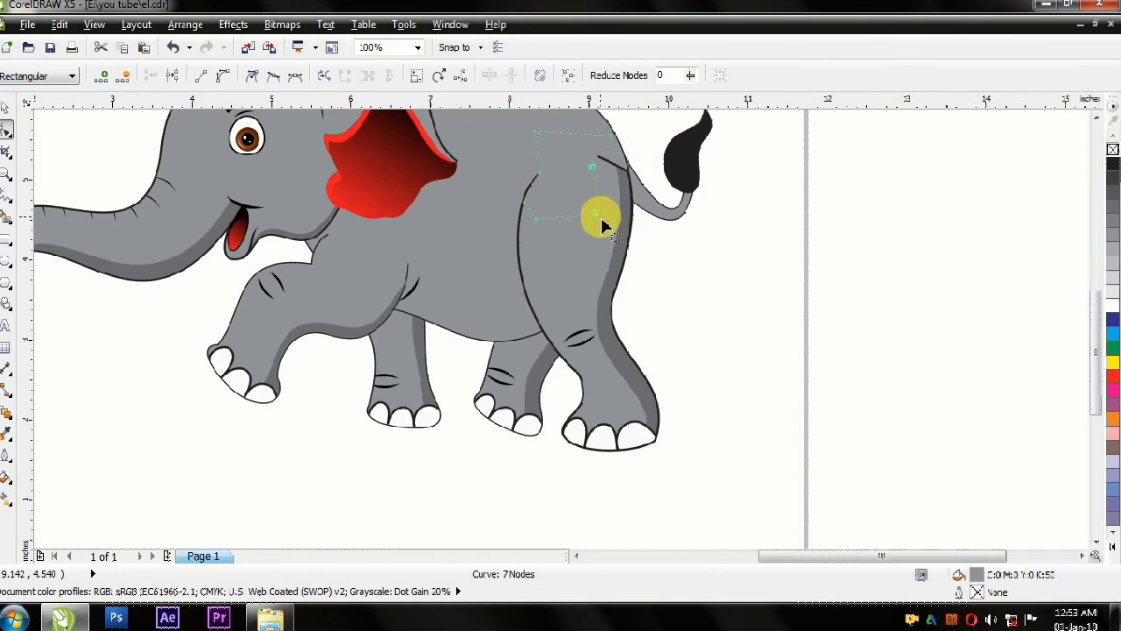
key("space")
left_click(822, 347)
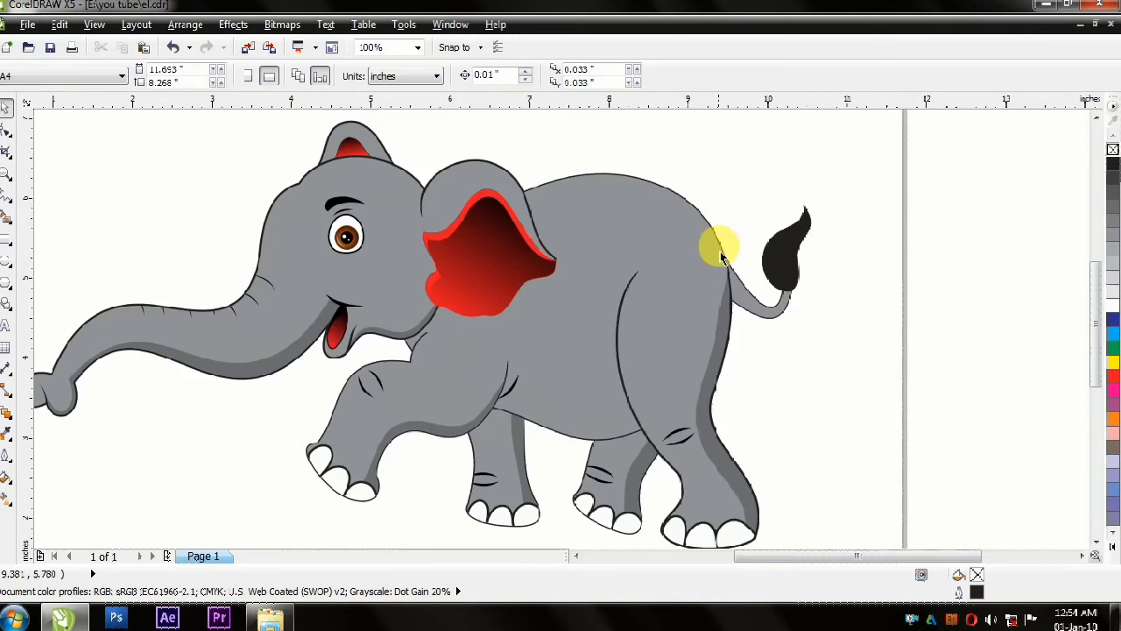
scroll(718, 285, "up", 2)
left_click(714, 302)
key("F10")
left_click_drag(705, 427, 698, 487)
scroll(783, 285, "down", 2)
left_click(994, 354)
Step: Adjust the tail's curve handles to smooth its bend between the rump and the black tuft
scroll(846, 277, "up", 2)
left_click(804, 328)
key("F10")
left_click_drag(465, 237, 508, 319)
left_click_drag(692, 440, 714, 482)
left_click_drag(813, 265, 855, 349)
left_click_drag(792, 469, 805, 473)
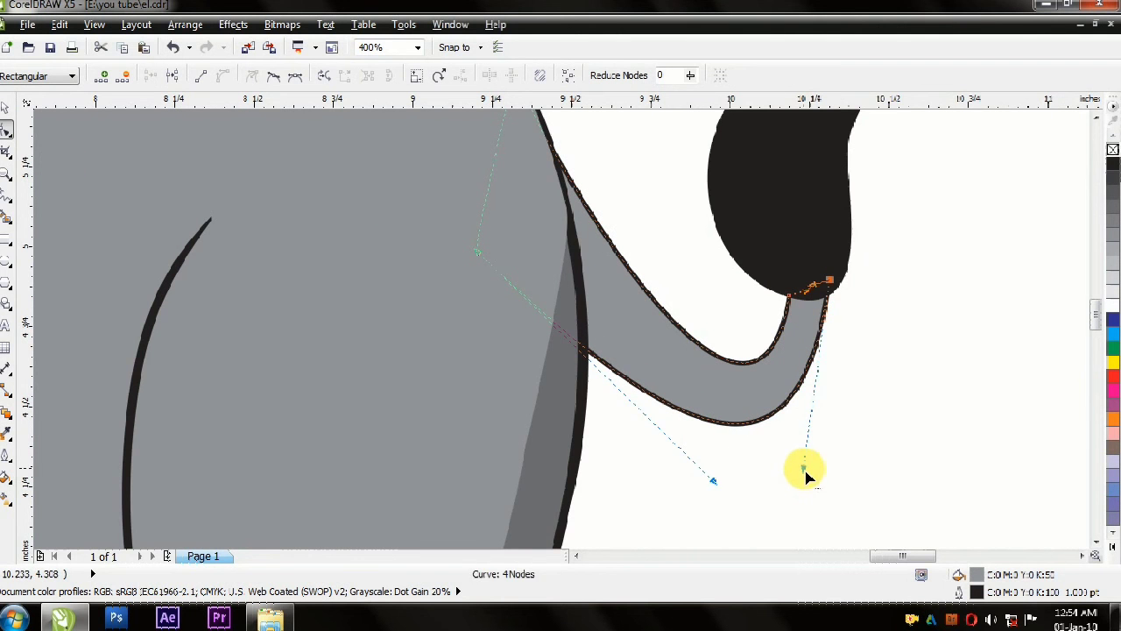
left_click_drag(714, 481, 670, 507)
left_click_drag(863, 497, 876, 493)
Step: Fine-tune the tail's curve and nudge the black tail tuft slightly at the tail's end
scroll(767, 318, "down", 1)
left_click(777, 307)
left_click_drag(806, 433, 806, 436)
left_click_drag(678, 280, 644, 270)
key("space")
left_click(761, 234, "shift")
left_click_drag(761, 234, 762, 229)
key("F10")
left_click_drag(683, 118, 630, 217)
key("space")
left_click(828, 458)
Step: Draw a straight-sided shadow shape along the tail's underside, starting where the tail meets the tuft
scroll(829, 458, "down", 2)
scroll(857, 462, "up", 2)
left_click(650, 348)
key("F10")
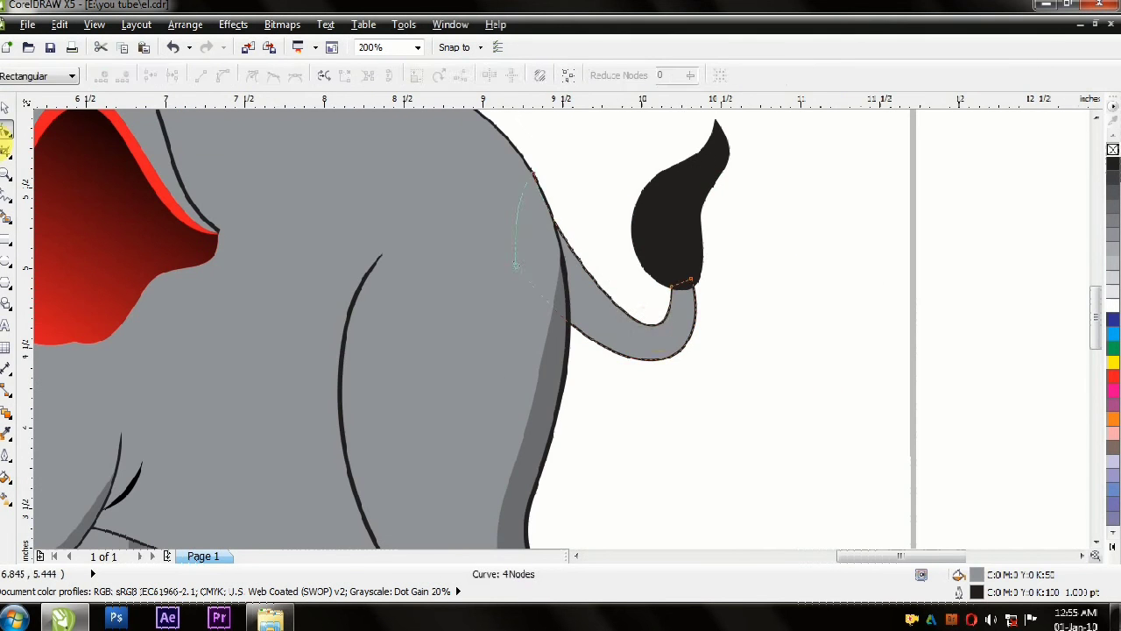
scroll(711, 400, "down", 2)
scroll(719, 404, "up", 1)
left_click(663, 367)
left_click(663, 367)
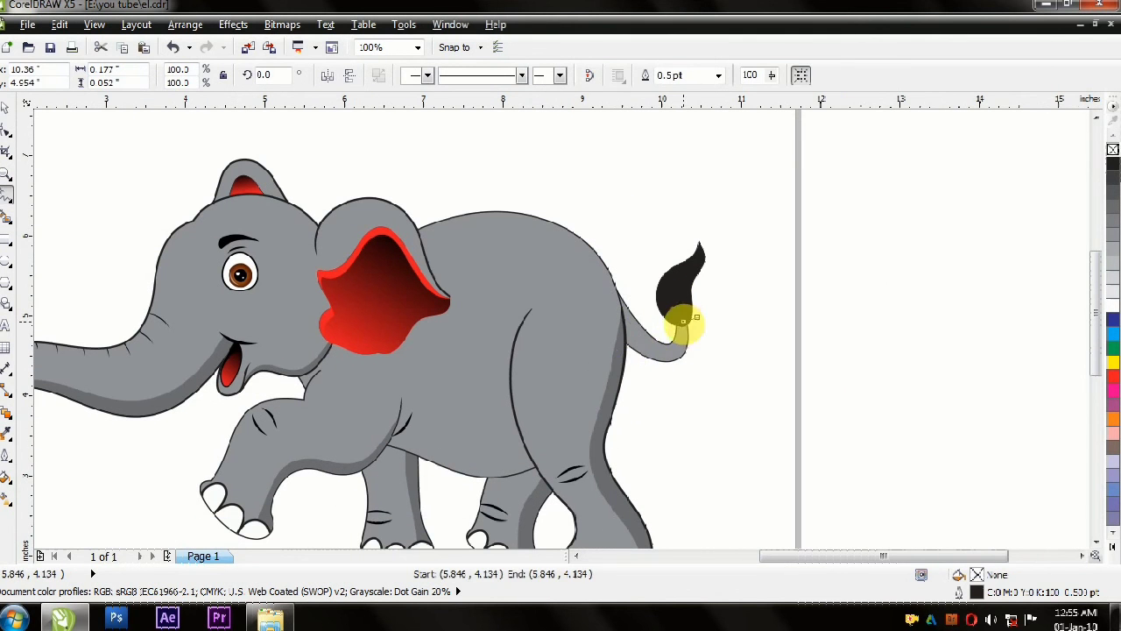
Step: Bend the tail shadow's inner edge to follow the curve of the tail's underside
key("F10")
scroll(626, 368, "up", 2)
left_click_drag(635, 389, 661, 405)
left_click_drag(562, 425, 646, 401)
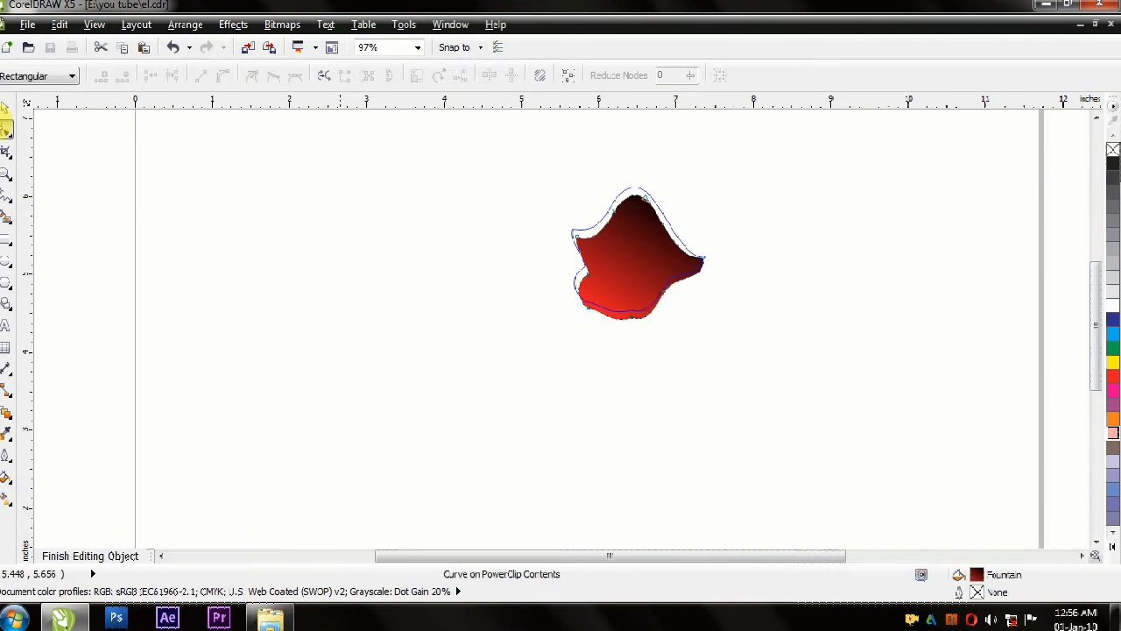
Step: Recolor the inner ears and tongue with flat fills, using pale pink for the ear lining and tongue and coral for the ear's rim
left_click(666, 217)
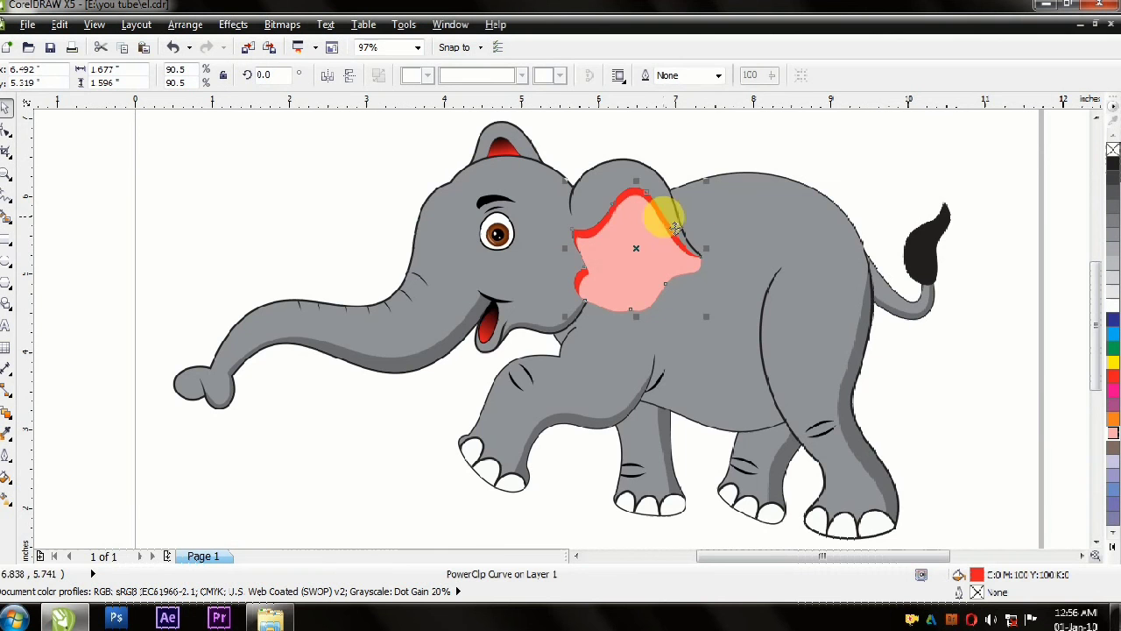
left_click(689, 243)
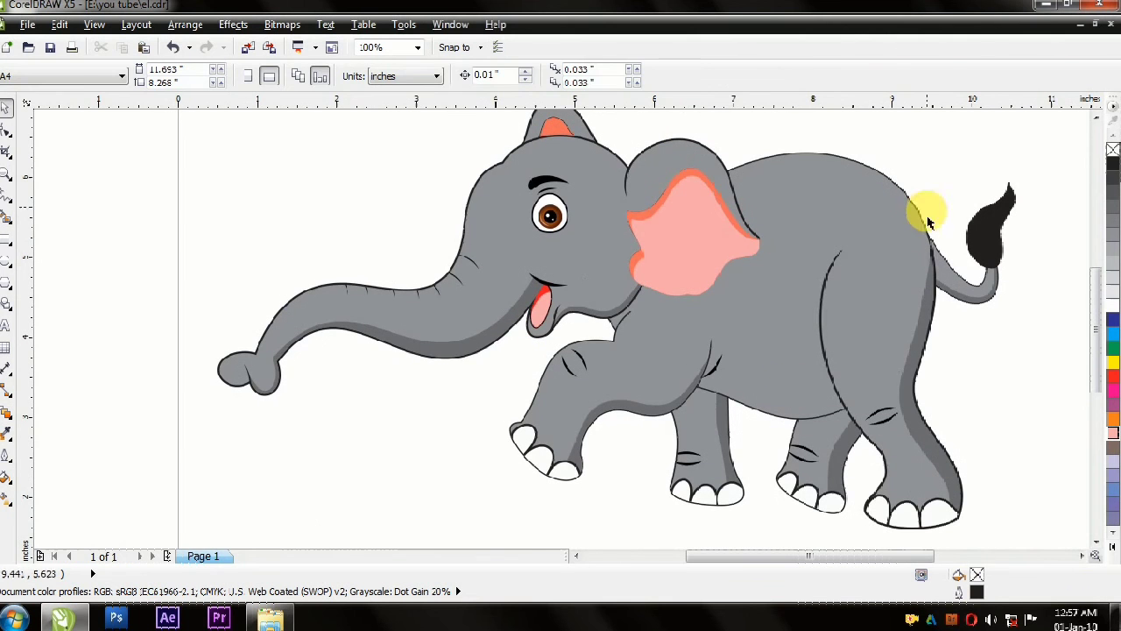
Step: Place a black crease on the body just in front of the hind thigh line and fine-tune its curve
left_click(914, 225)
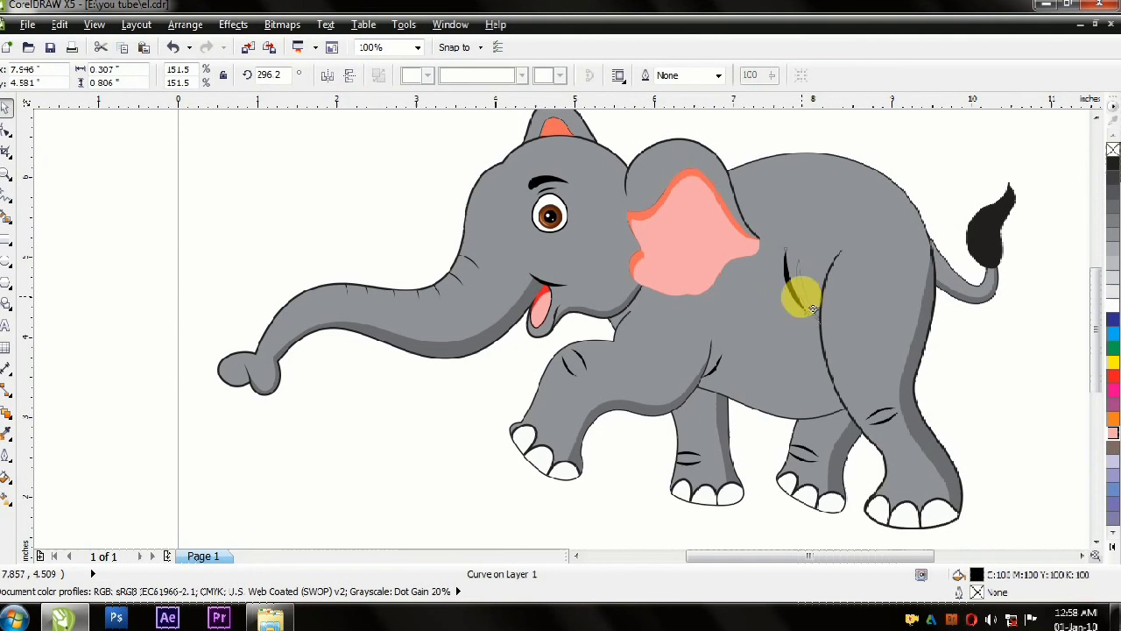
left_click_drag(816, 307, 815, 310)
scroll(819, 273, "up", 2)
key("F10")
left_click_drag(724, 357, 738, 351)
scroll(725, 326, "down", 1)
key("space")
scroll(747, 346, "down", 2)
left_click(784, 326)
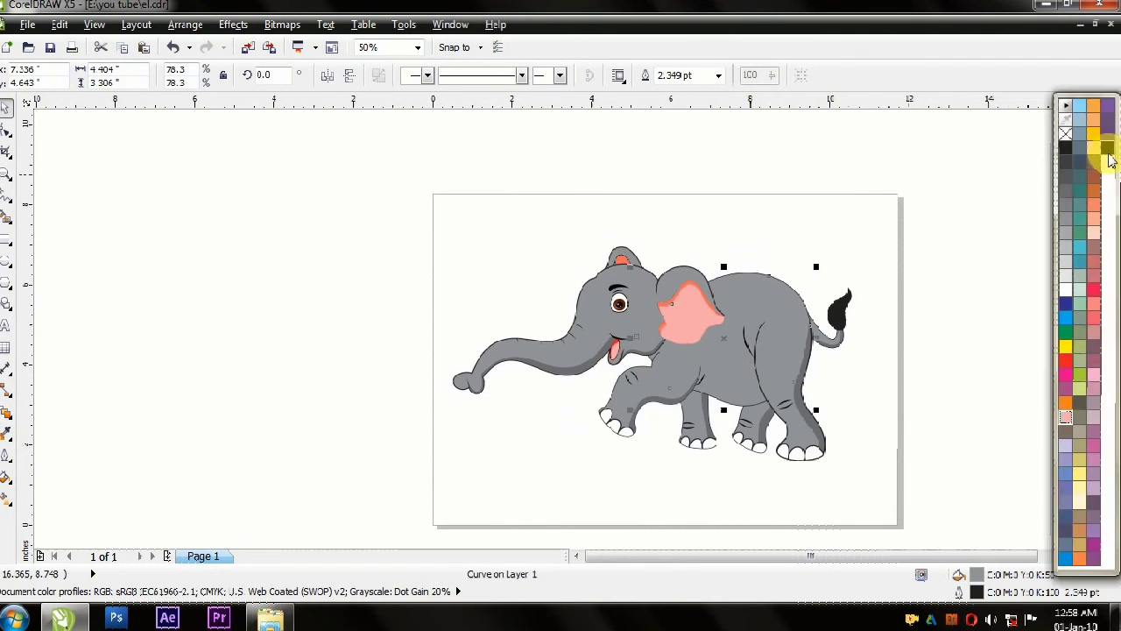
Step: Reshape the outline of the far front leg by adjusting nodes and handles along its front and rear edges
scroll(726, 471, "up", 2)
left_click(580, 242)
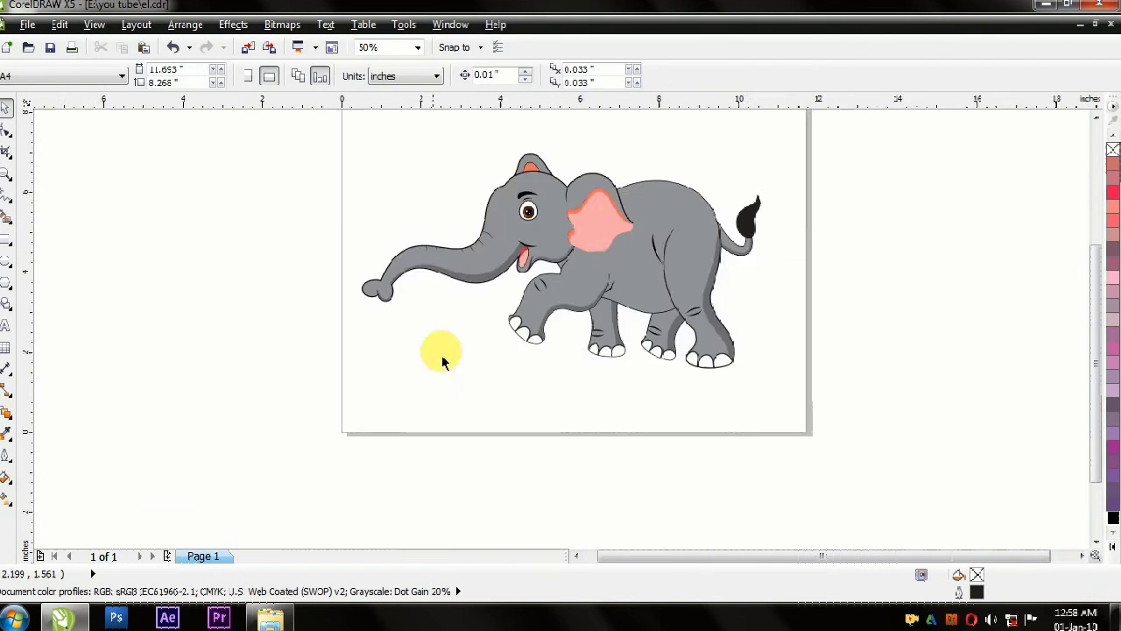
scroll(773, 247, "up", 1)
scroll(855, 337, "down", 1)
scroll(659, 364, "up", 1)
left_click(650, 389)
left_click(6, 131)
left_click_drag(599, 377, 602, 375)
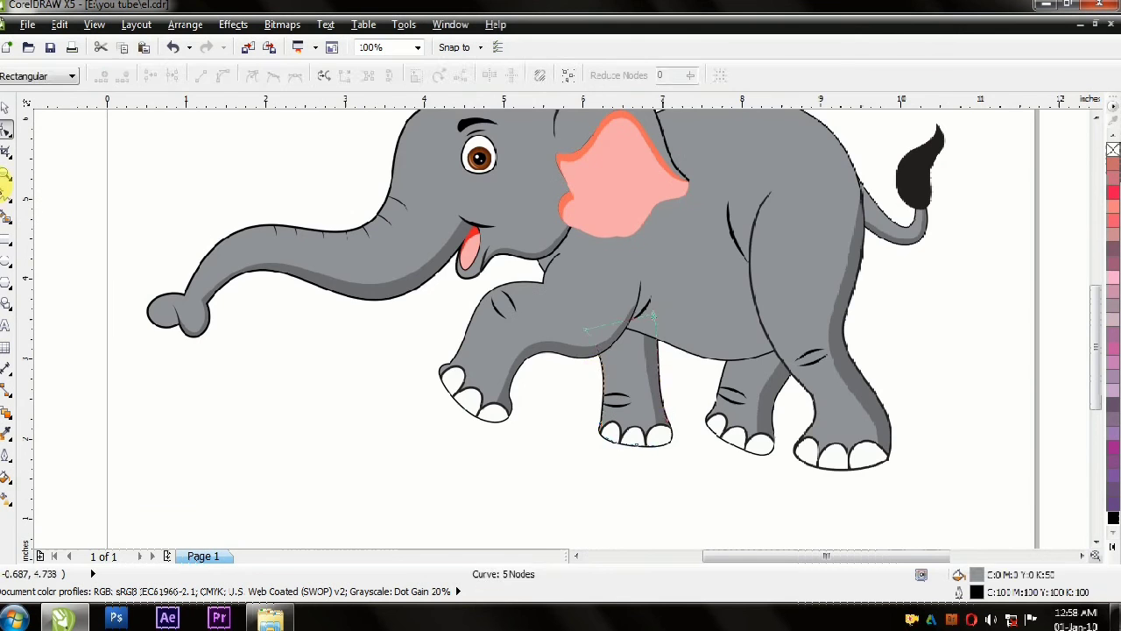
scroll(646, 463, "down", 1)
scroll(645, 464, "up", 2)
left_click_drag(561, 268, 538, 268)
left_click_drag(616, 409, 613, 408)
left_click_drag(717, 317, 732, 322)
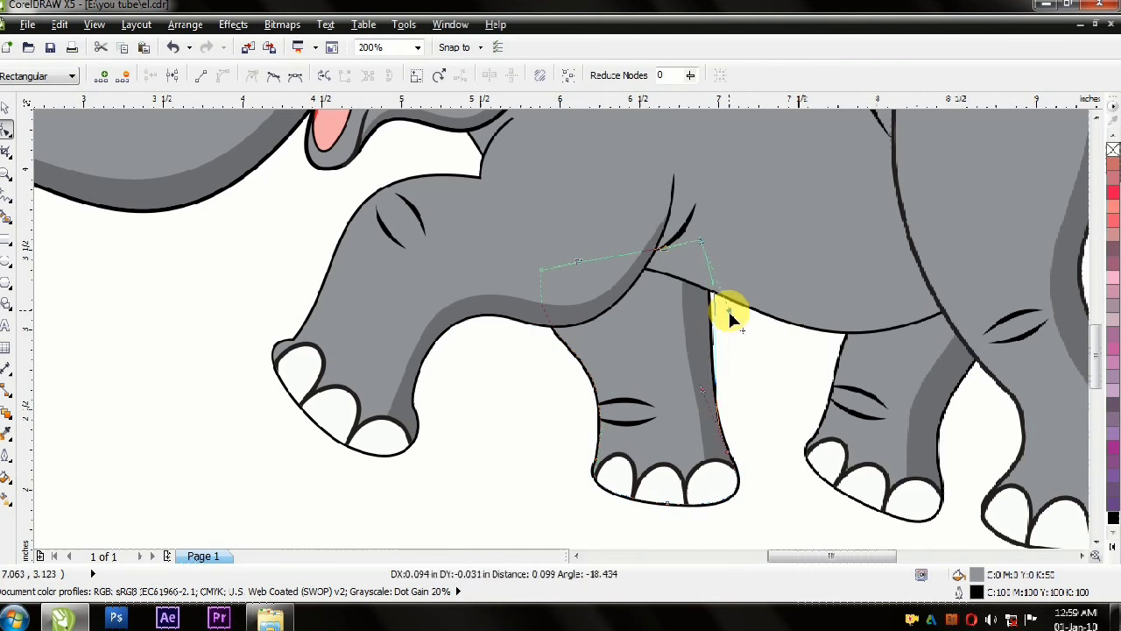
left_click_drag(705, 387, 685, 385)
Step: Adjust the inner edge of the clipped shadow in the far front leg to follow its rear outline, and show the whole elephant
key("space")
left_click(661, 338, "ctrl")
key("F10")
left_click_drag(655, 327, 717, 303)
key("space")
key("space")
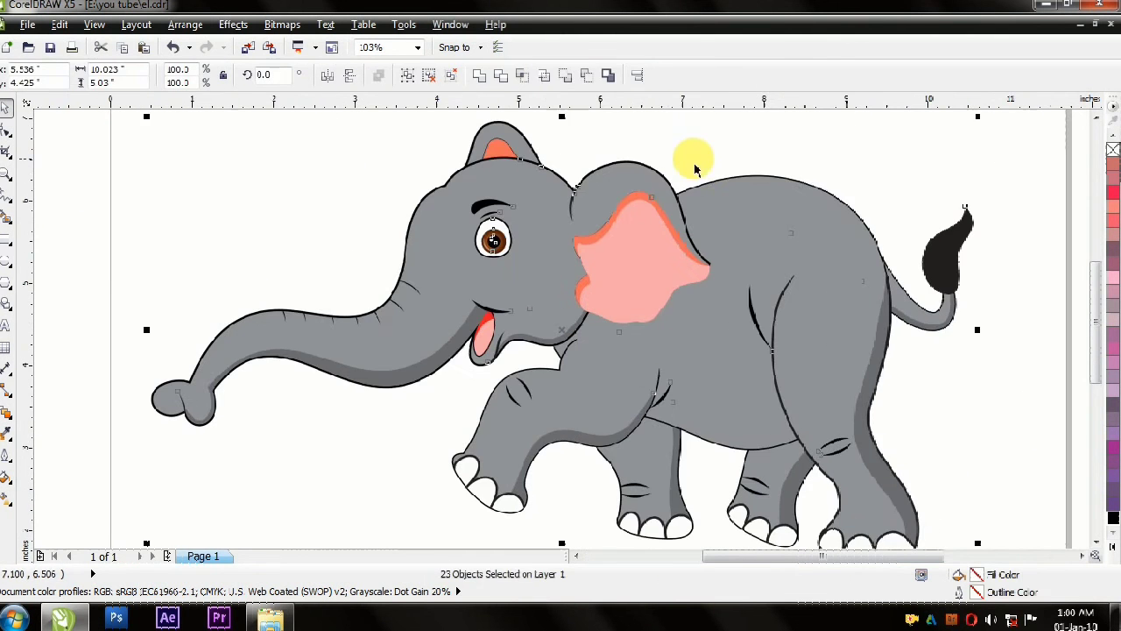
left_click(87, 121)
key("F4")
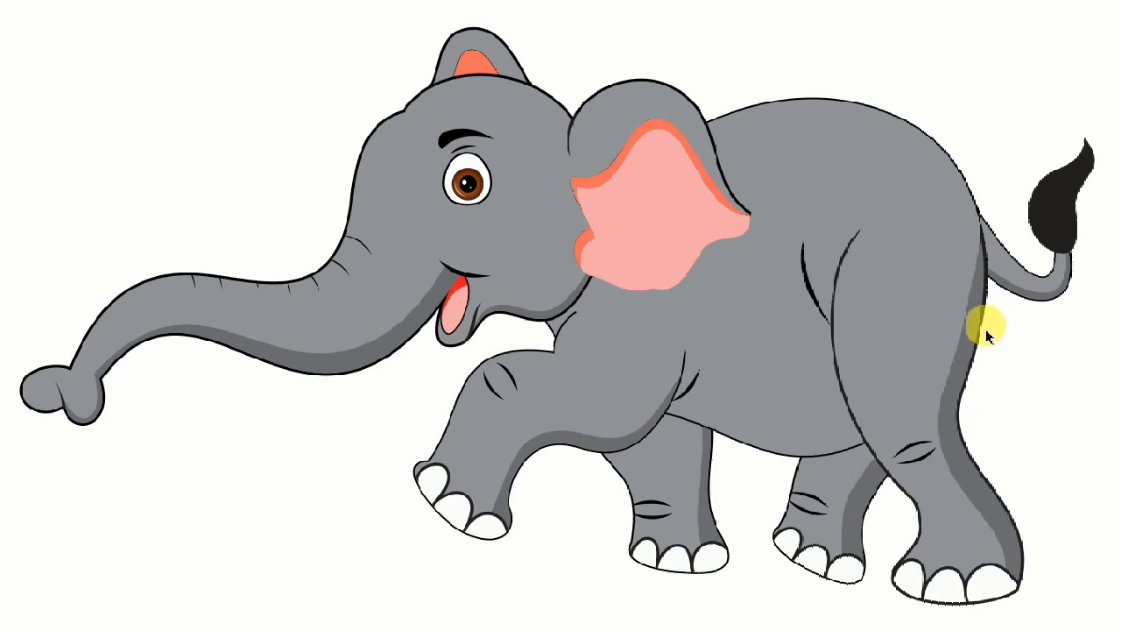